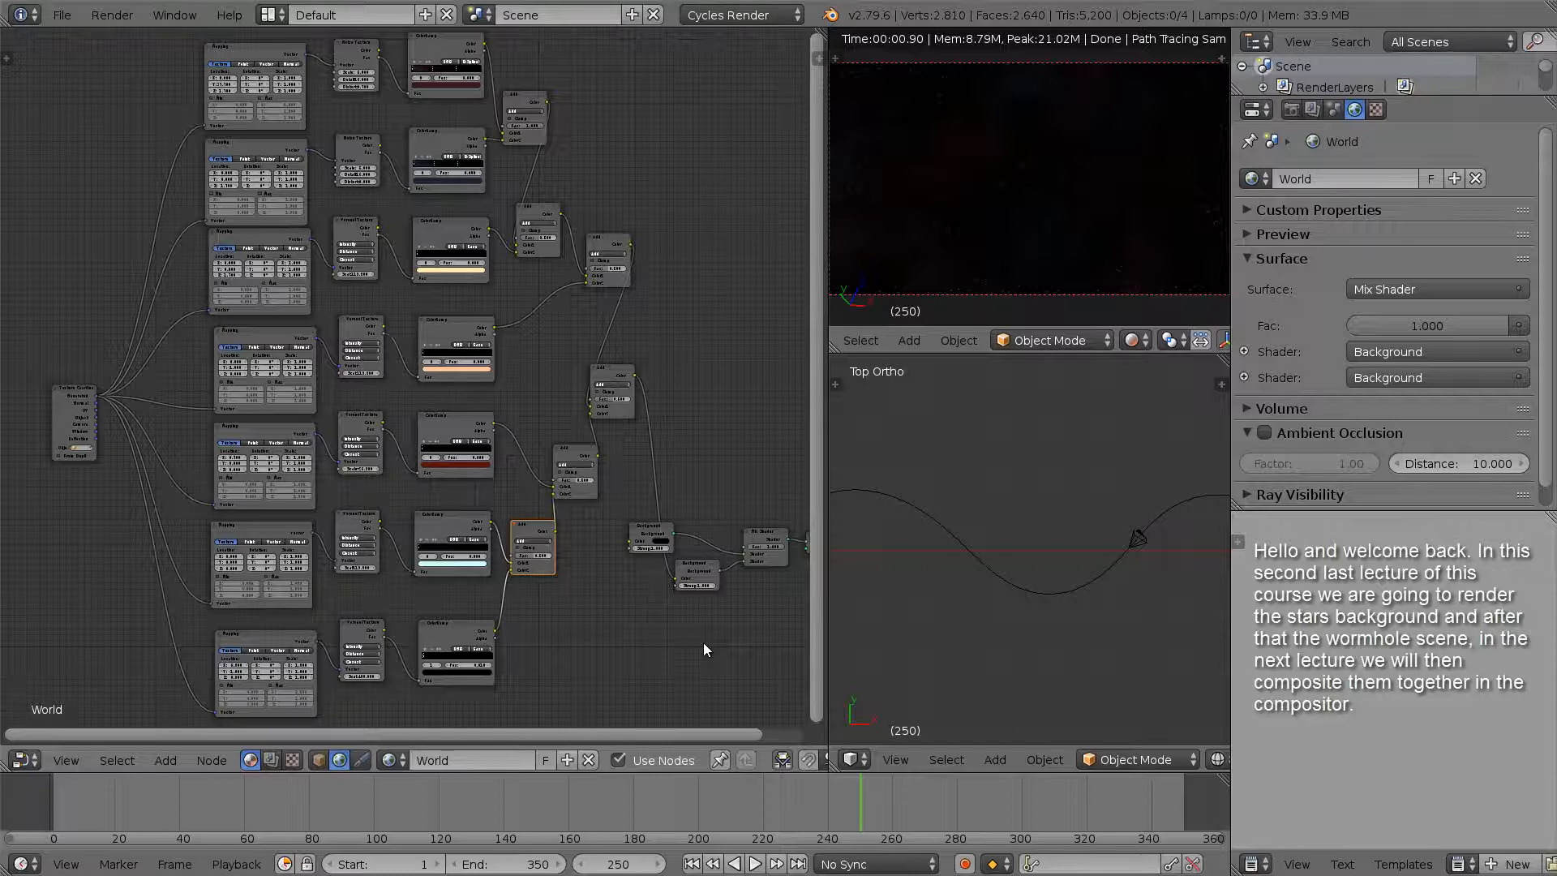
Switch the camera viewport's shading to Solid
middle_drag(707, 637, 594, 613)
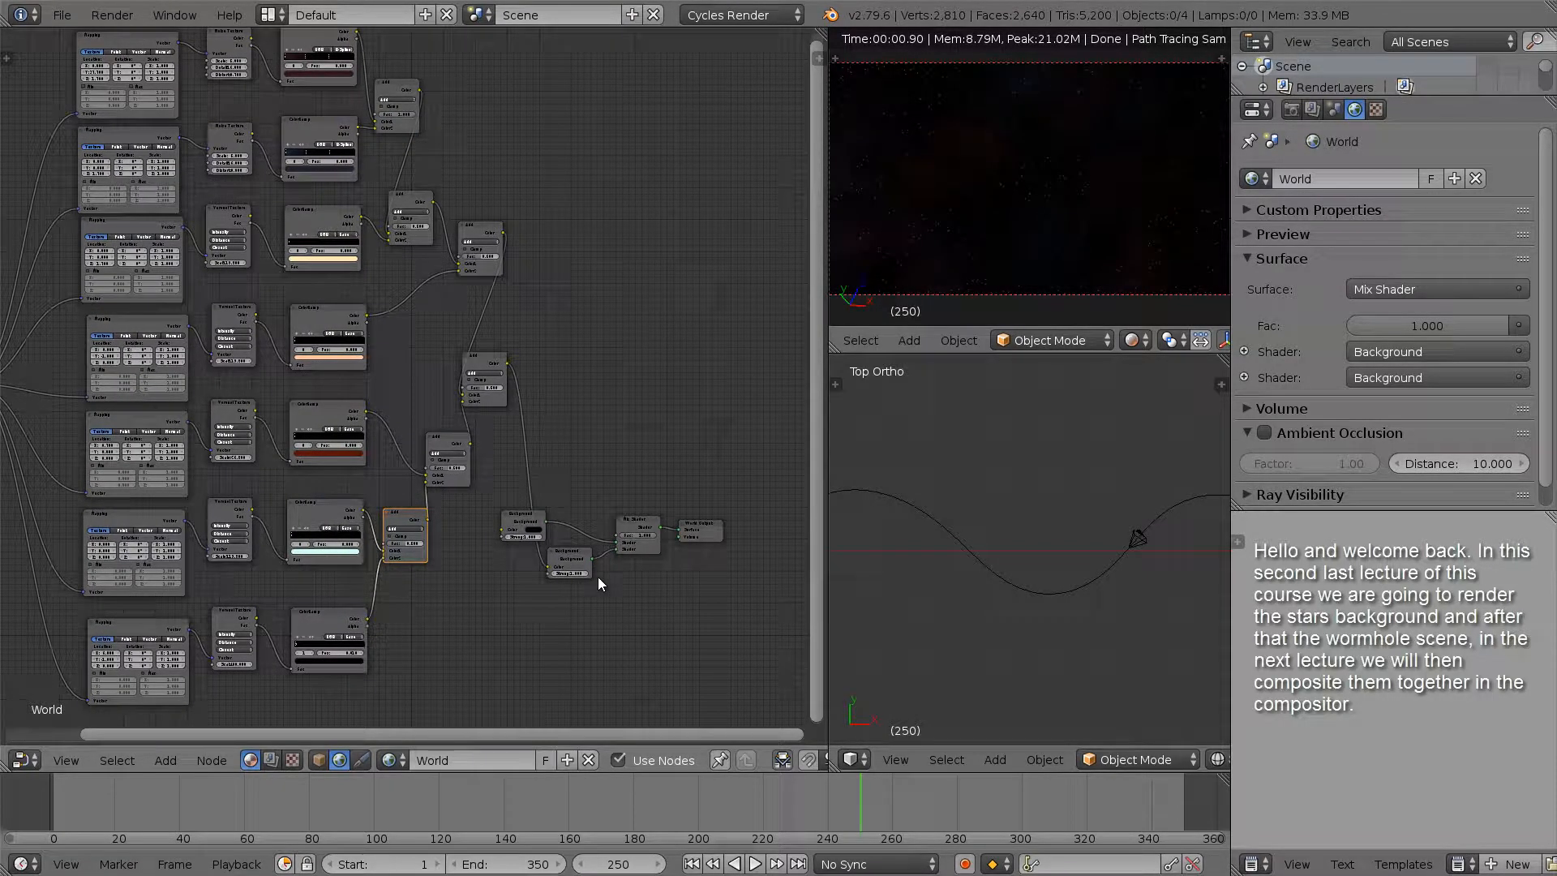
click(1132, 340)
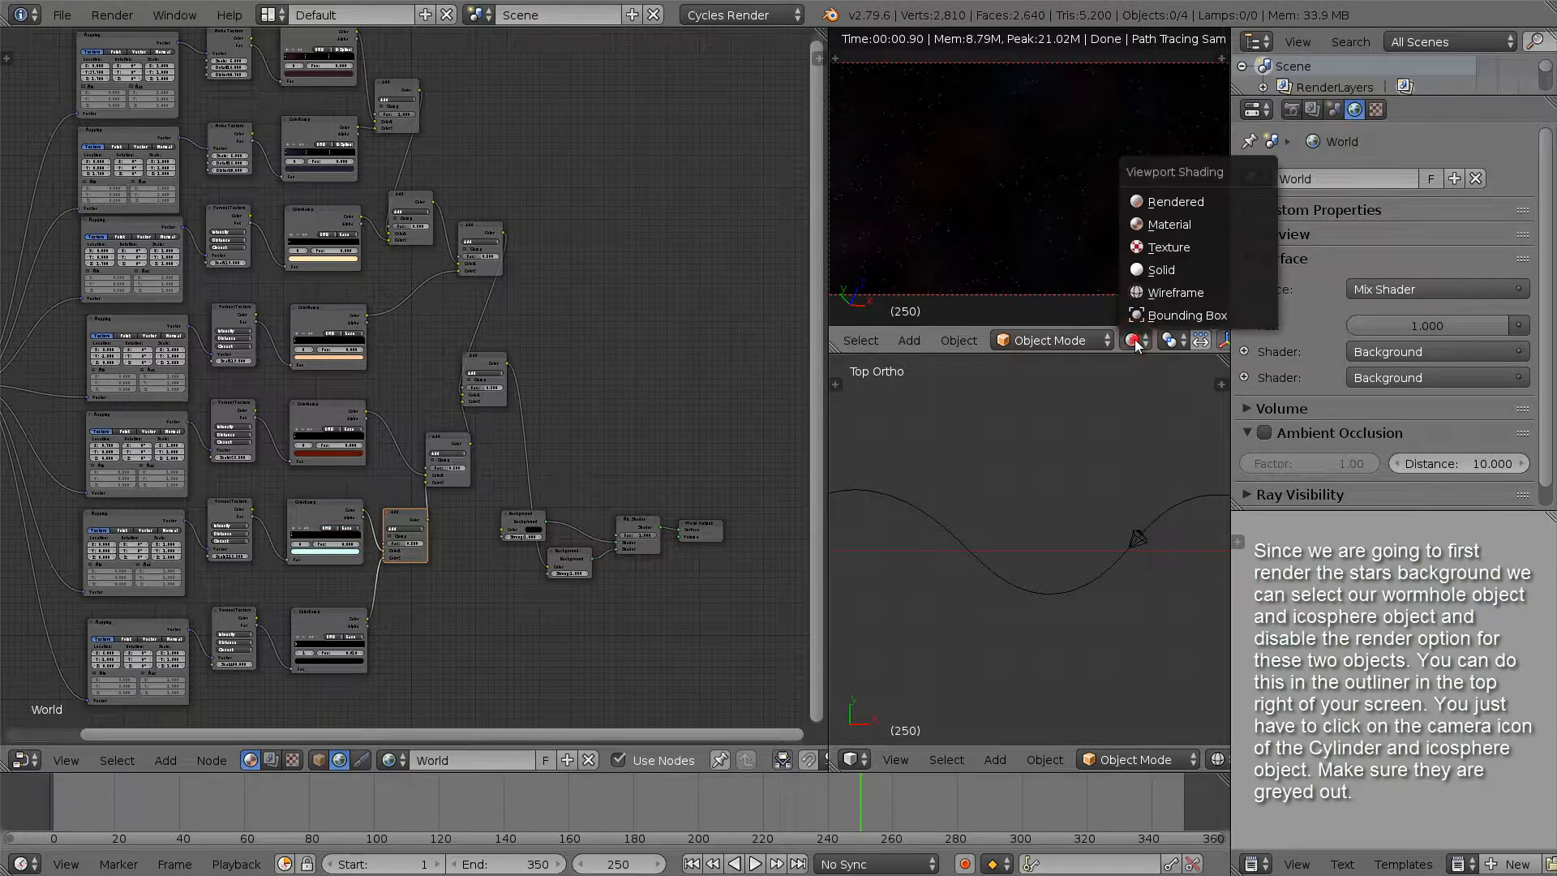
click(1161, 270)
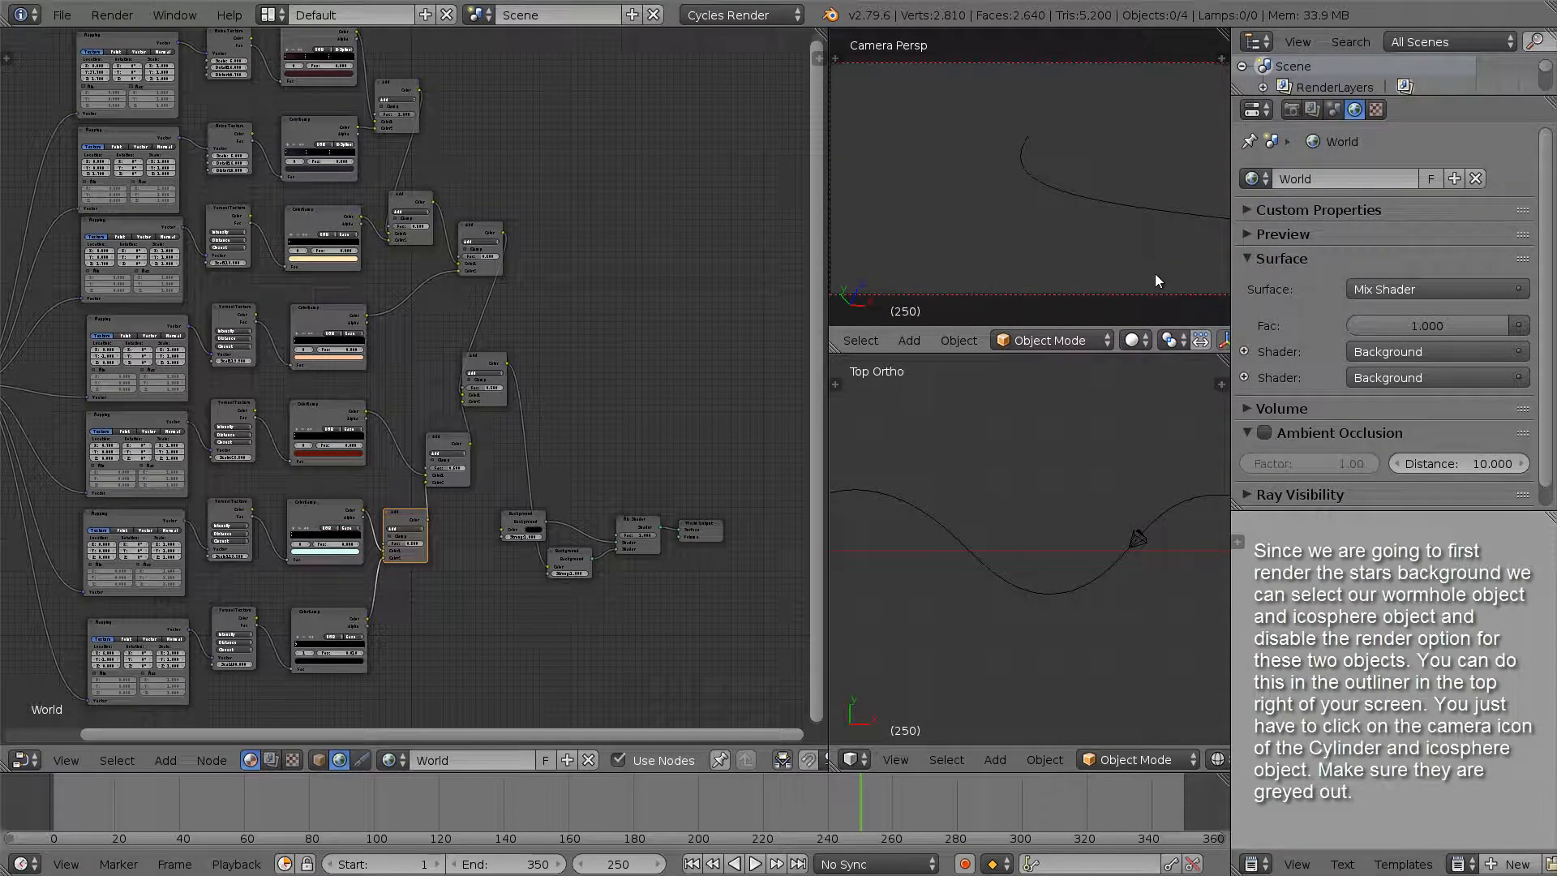
Exclude the Cylinder and Icosphere objects from rendering, enlarging the outliner to reach their render toggles
right_click(1066, 522)
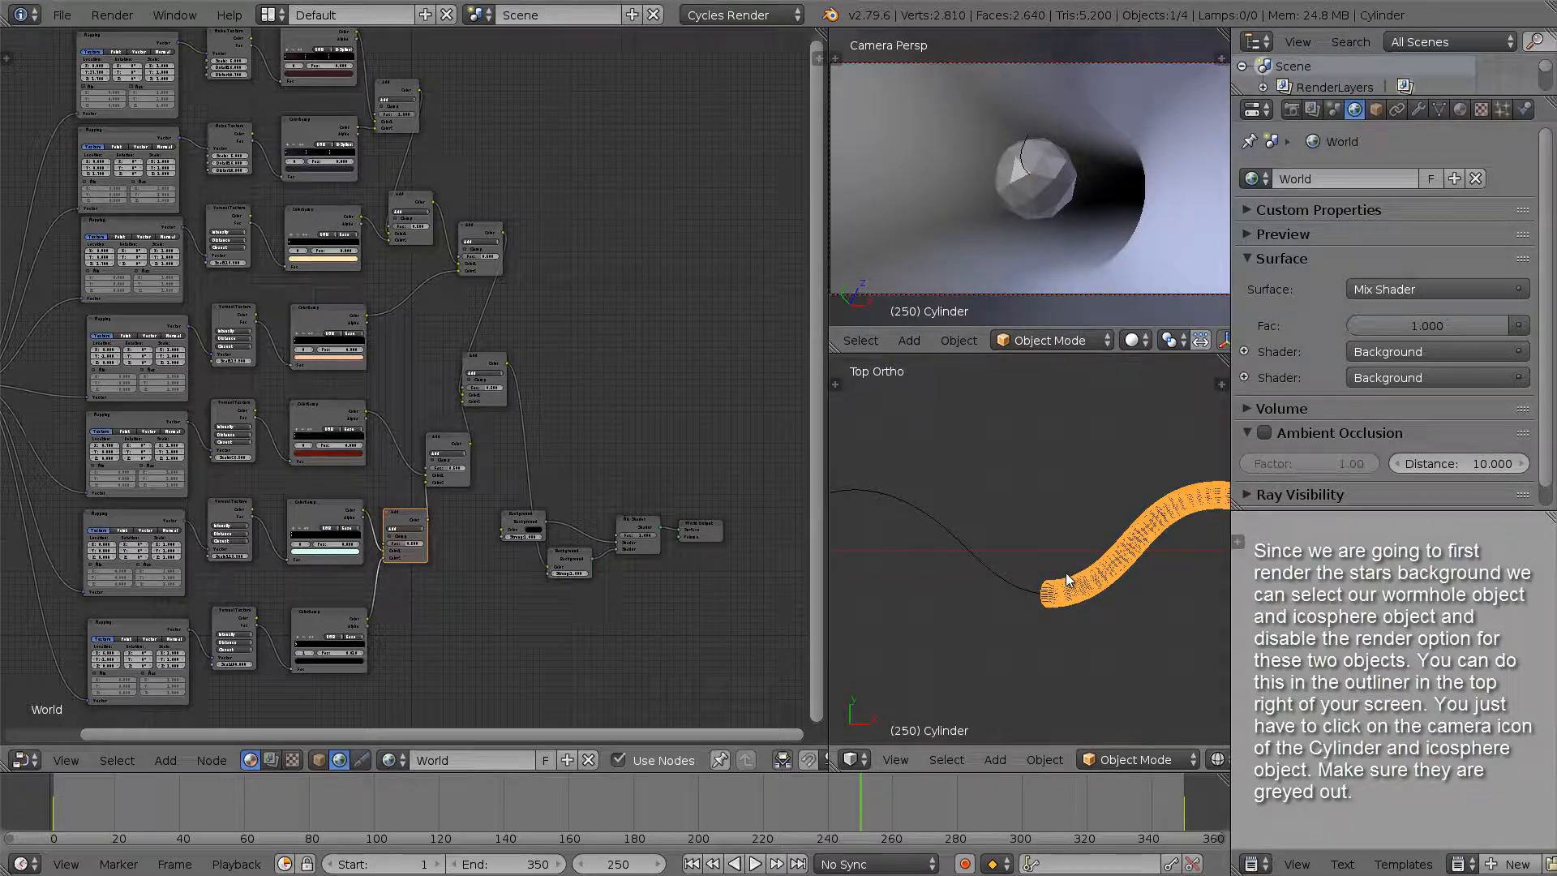
drag(1384, 101, 1379, 309)
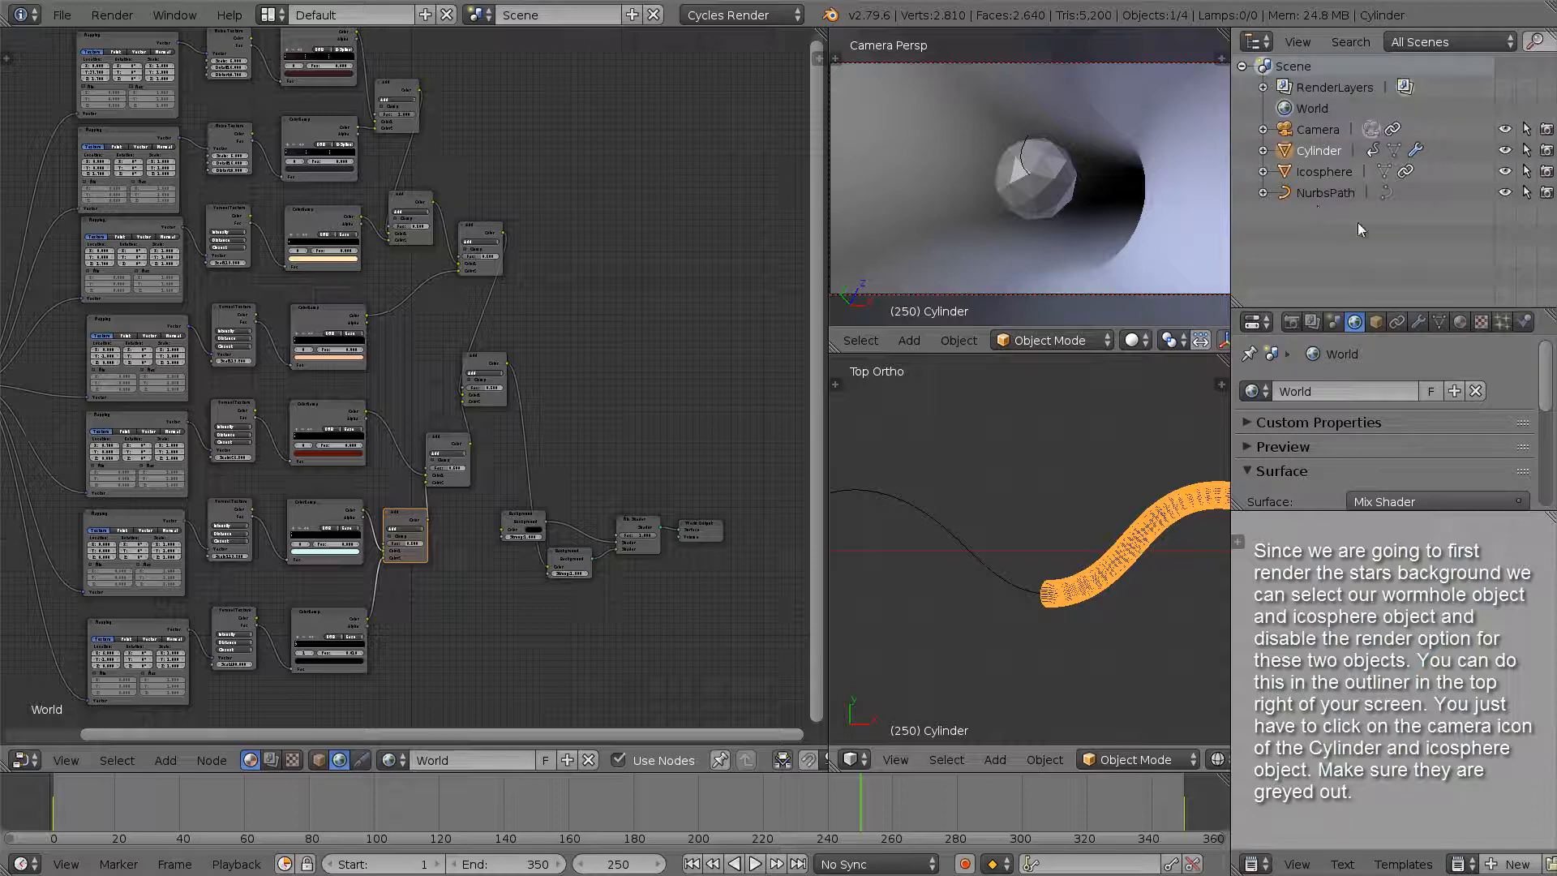
click(1548, 151)
right_click(1056, 171)
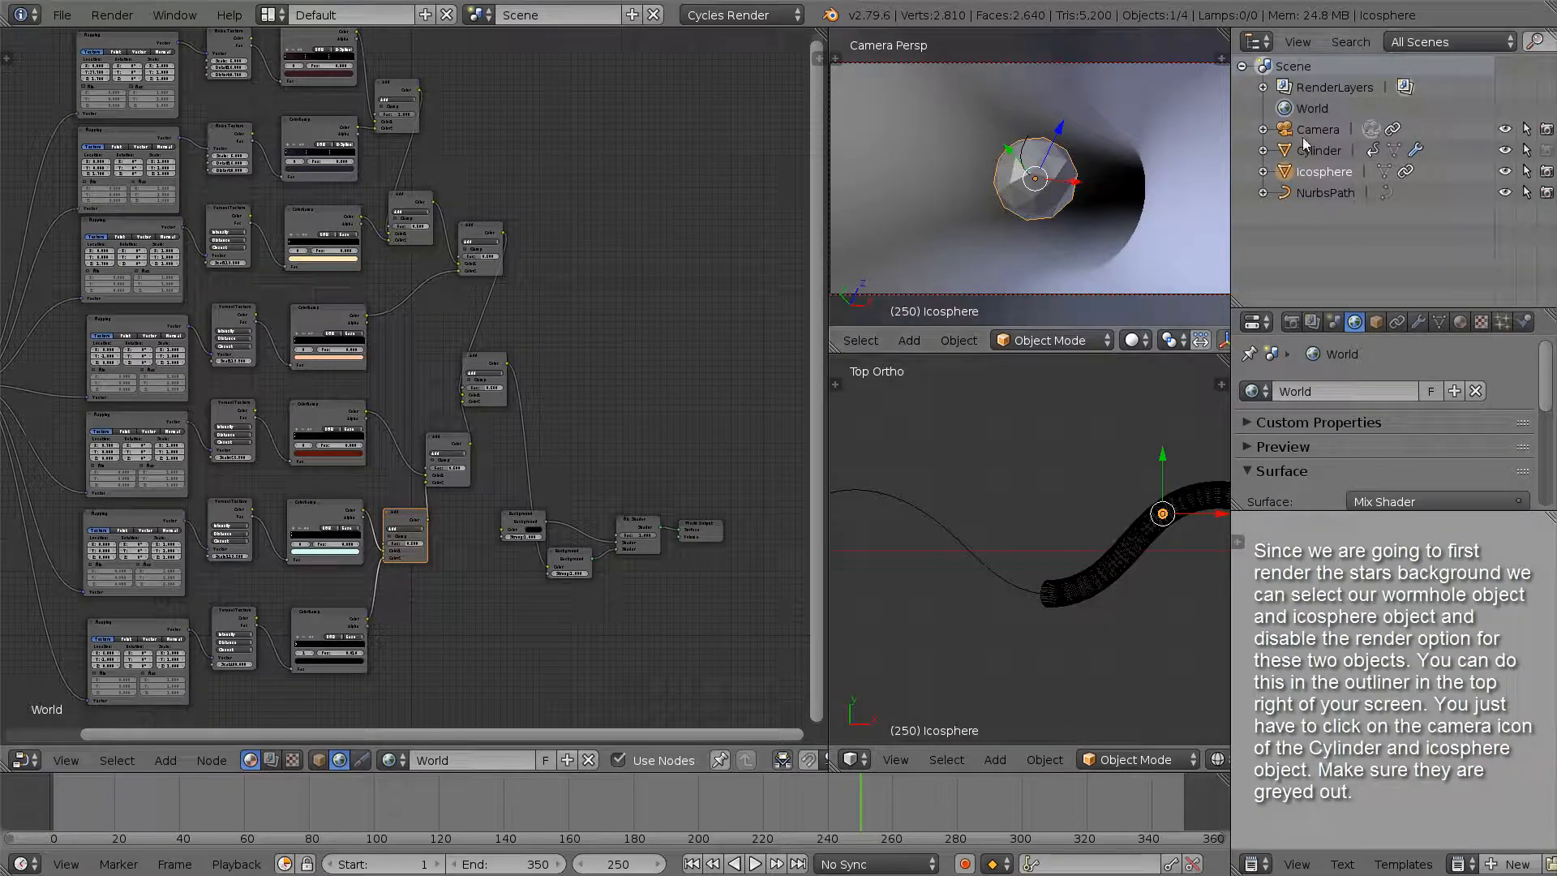
click(1546, 171)
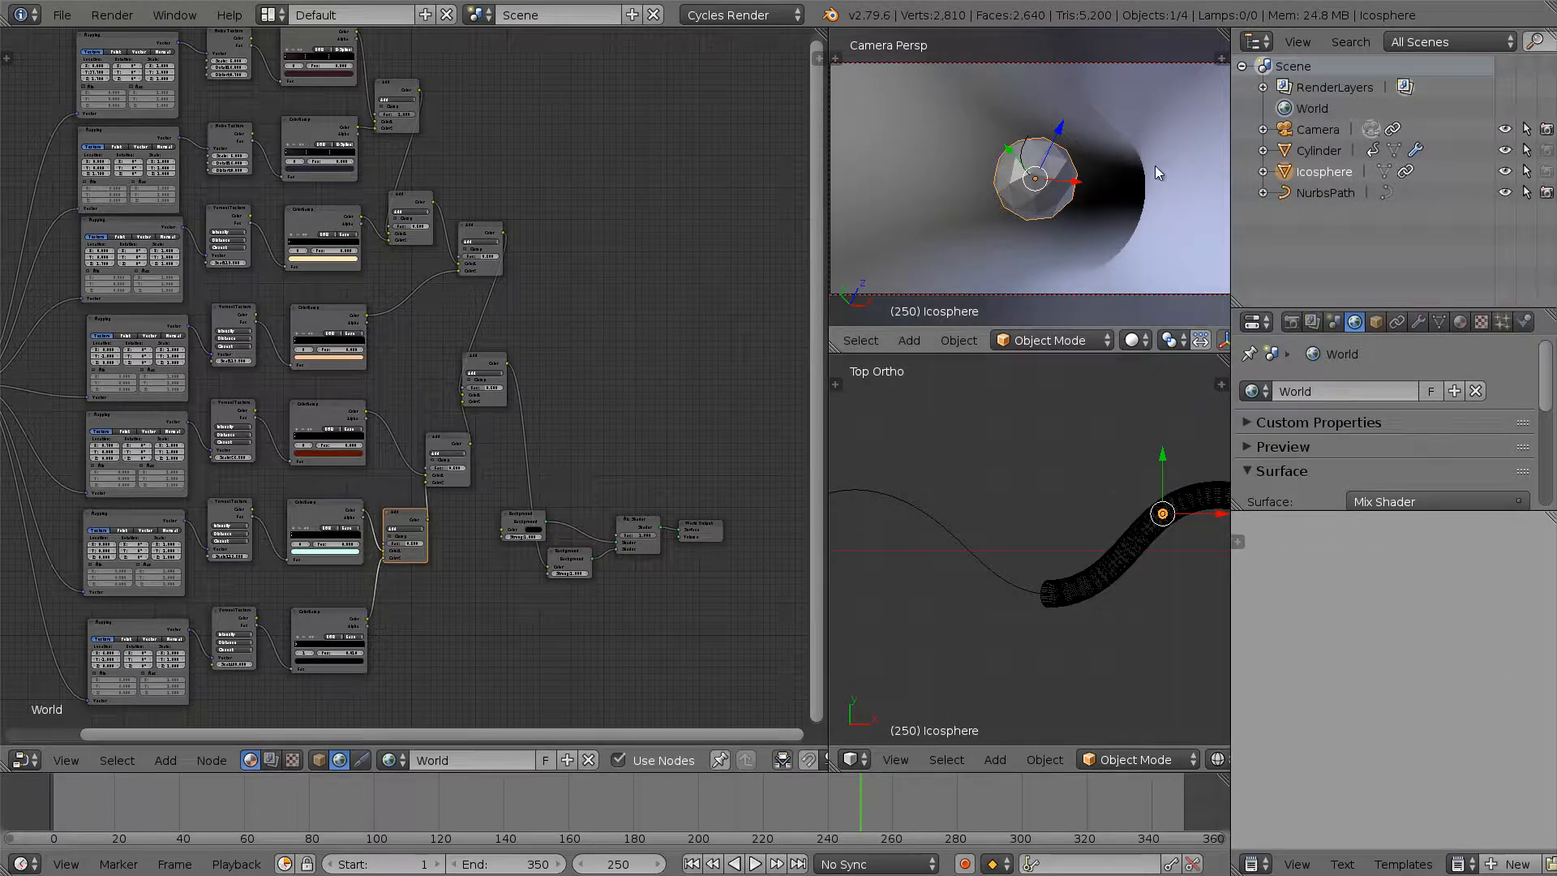
Select the NurbsPath curve, shrink the outliner area, and set the render samples to 70
right_click(954, 527)
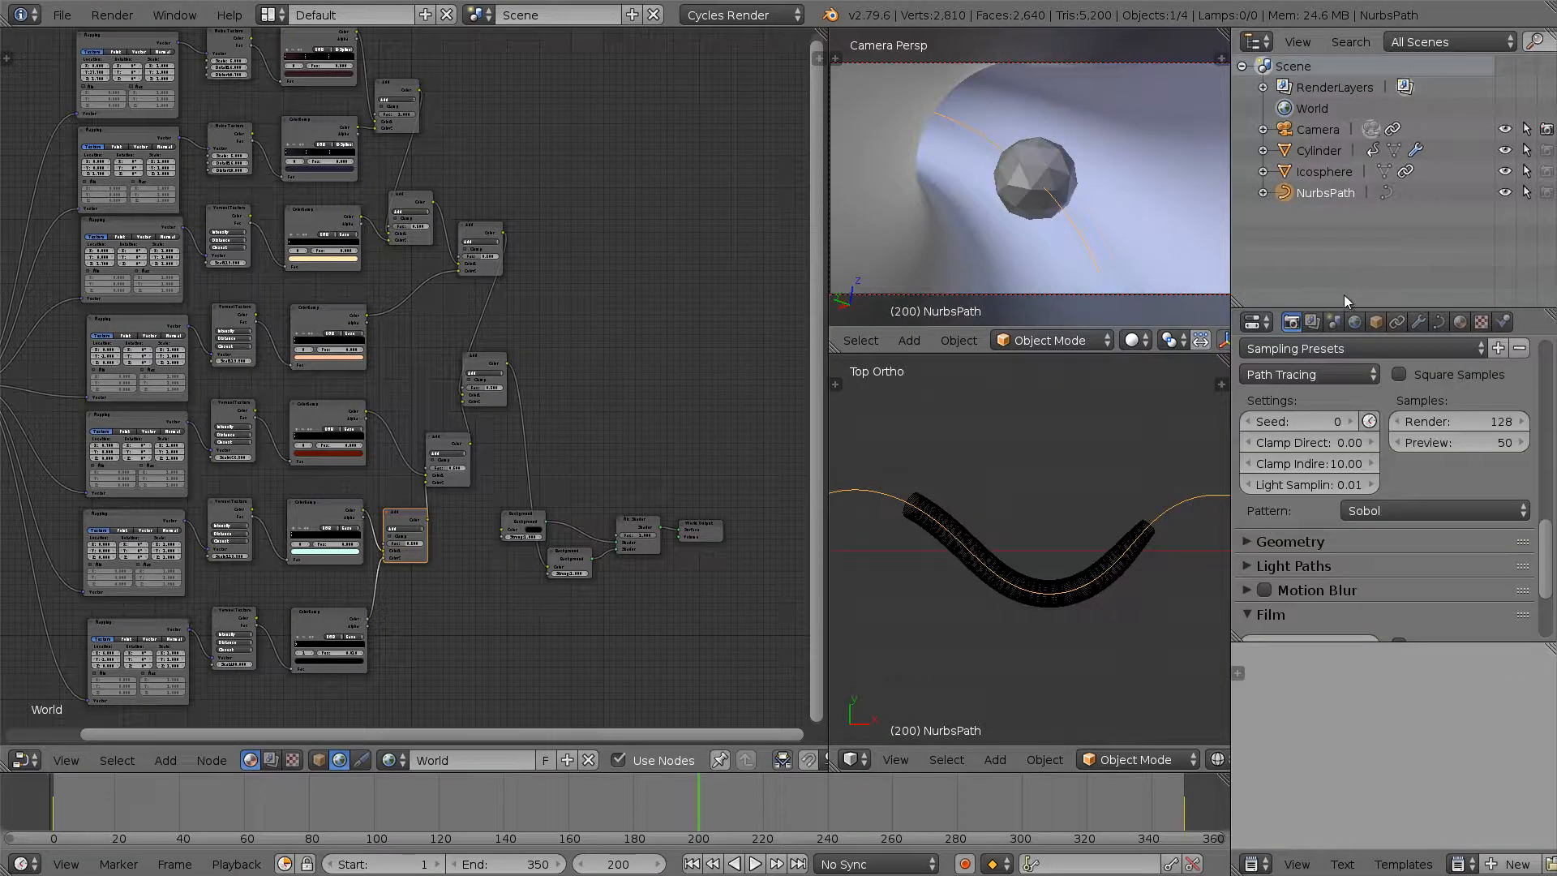
drag(1345, 311, 1325, 108)
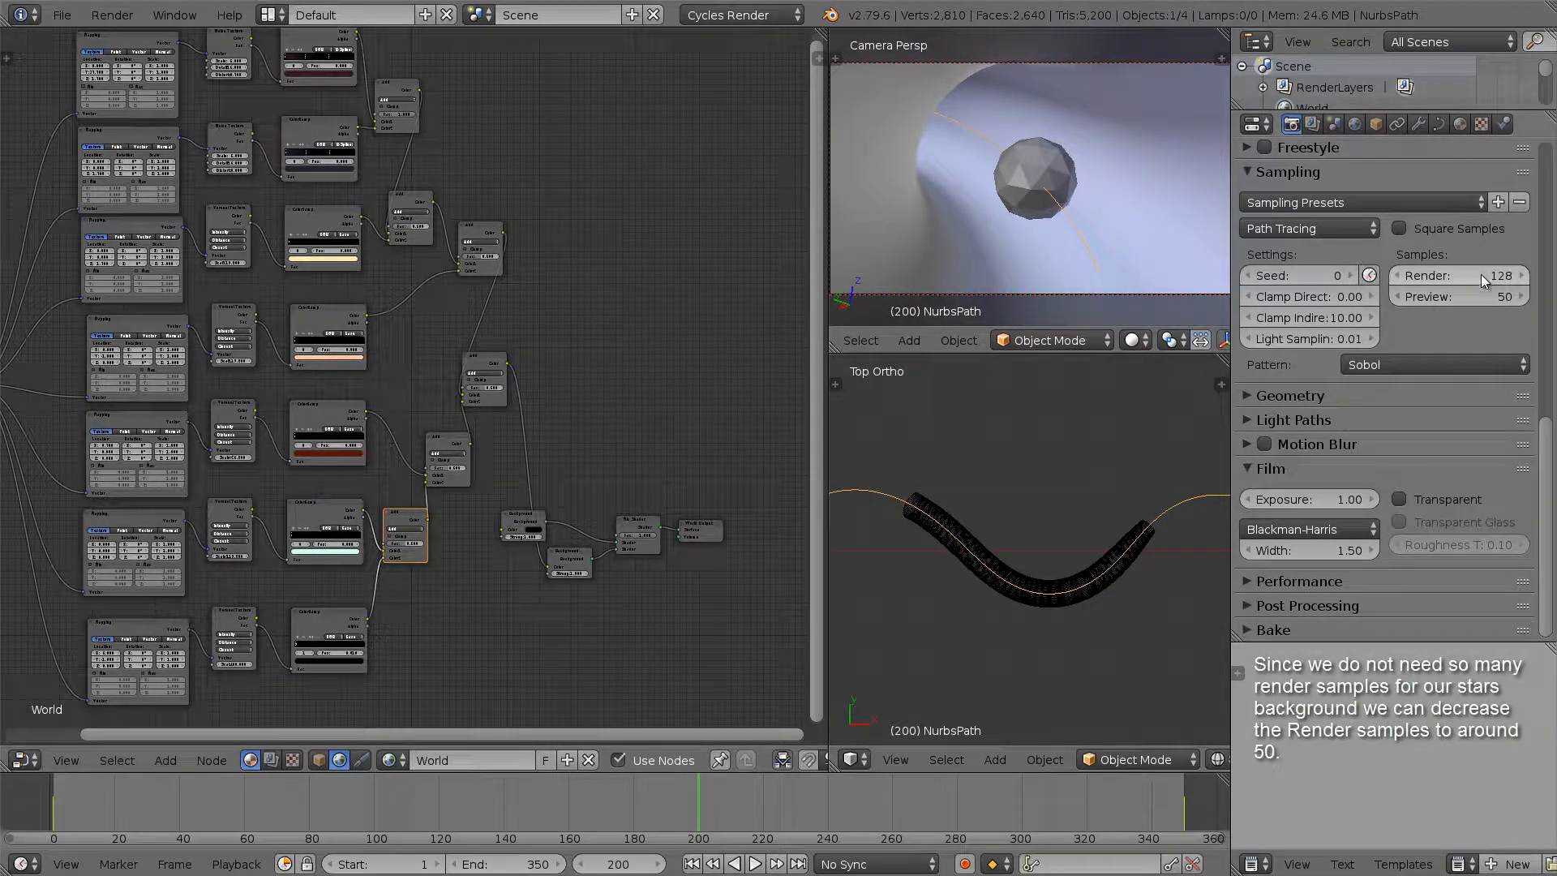
drag(1476, 276, 1438, 277)
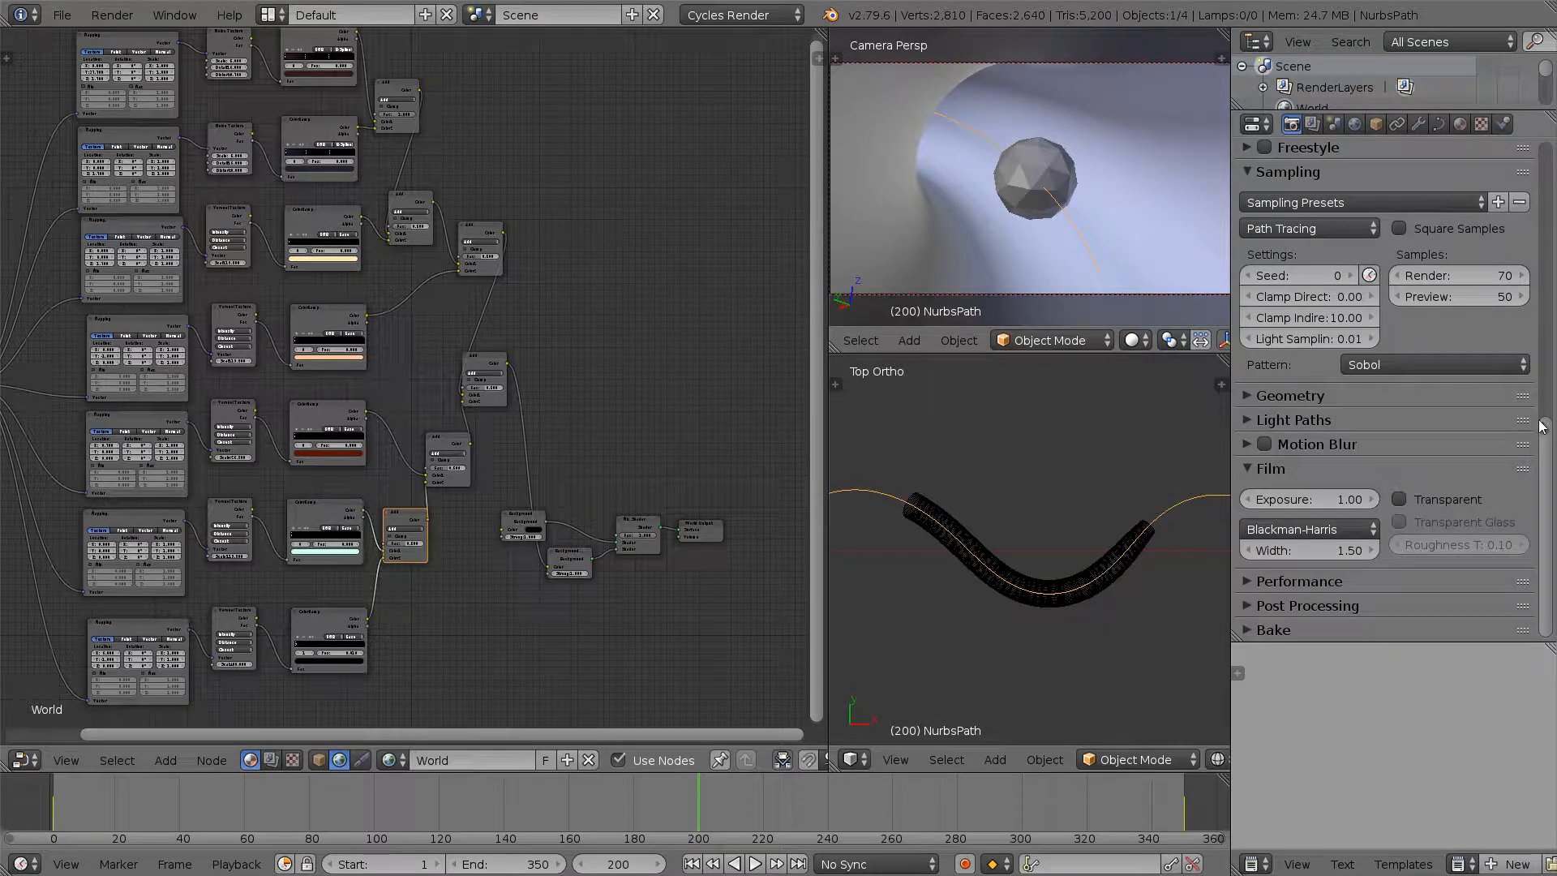
Set the render performance threads to Fixed and the X and Y tile sizes to 250
click(1277, 580)
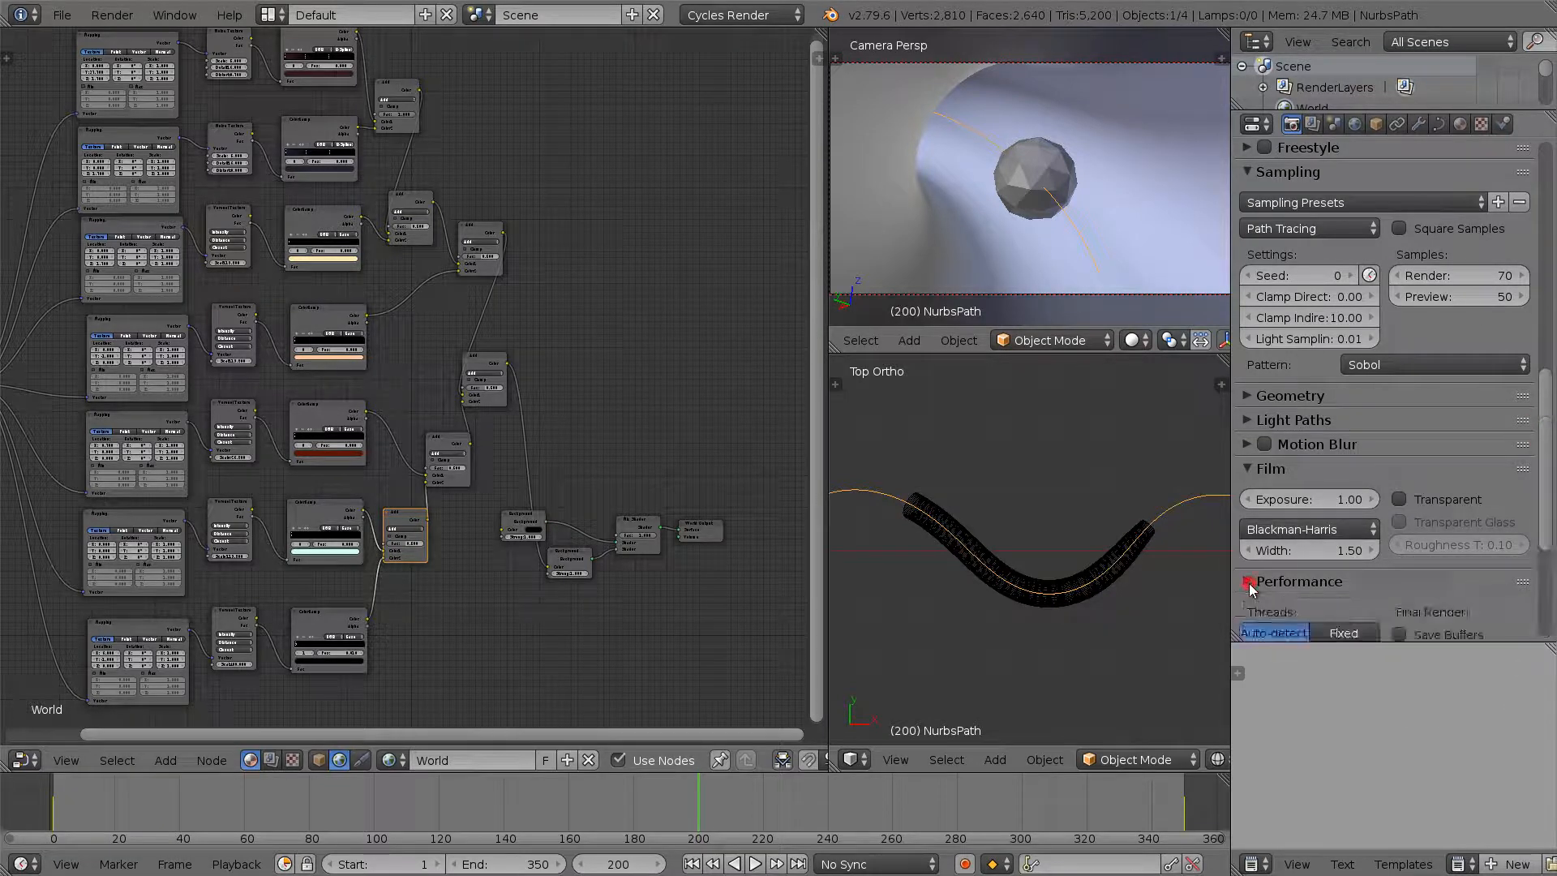
scroll(1359, 534, down, 5)
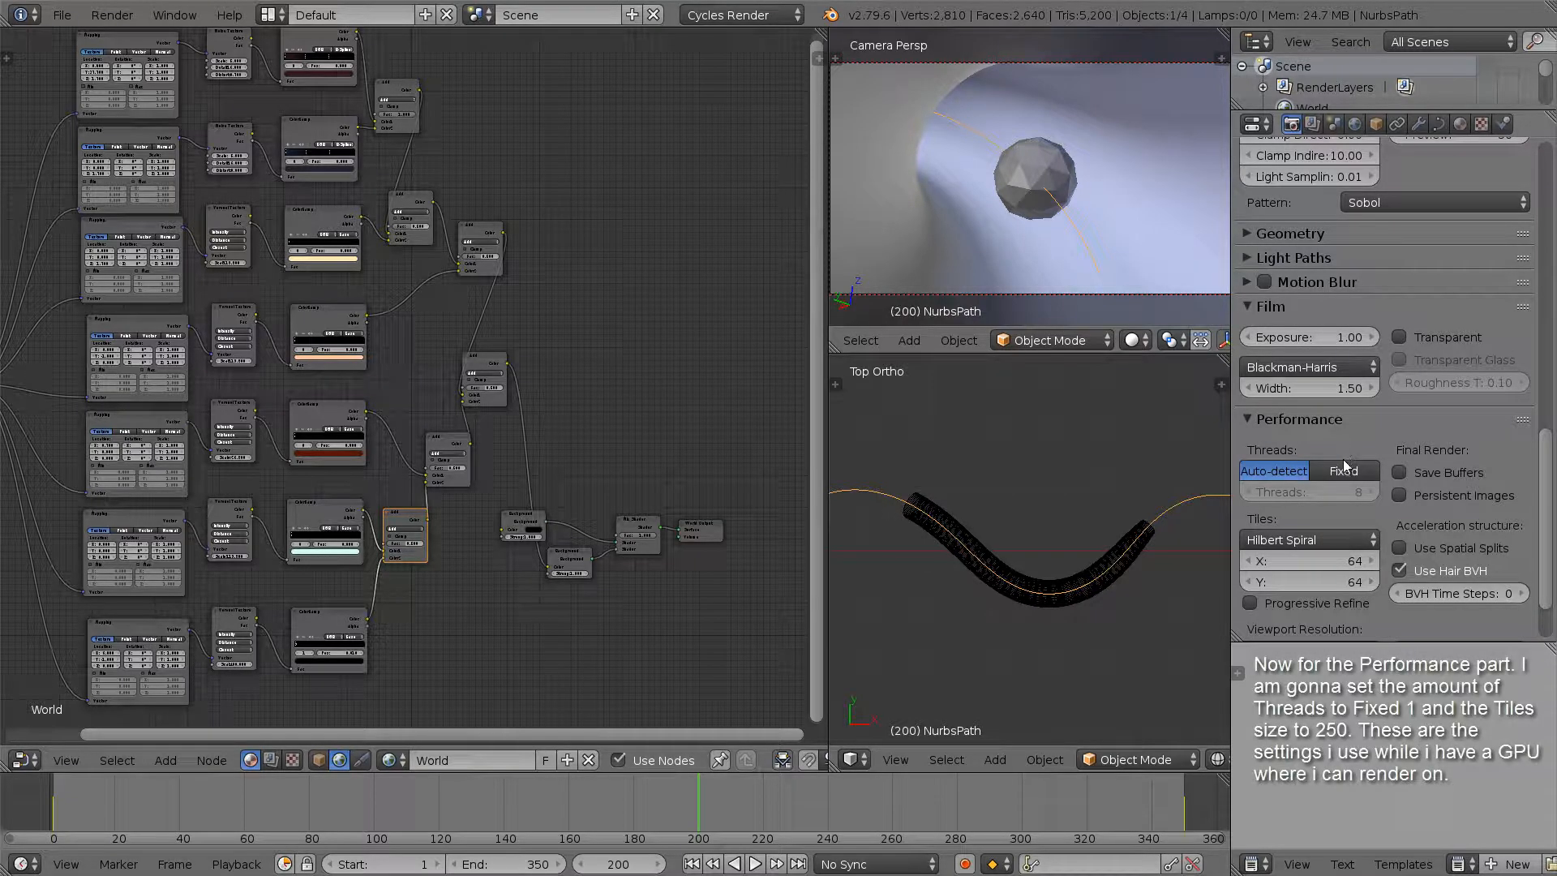
click(1345, 473)
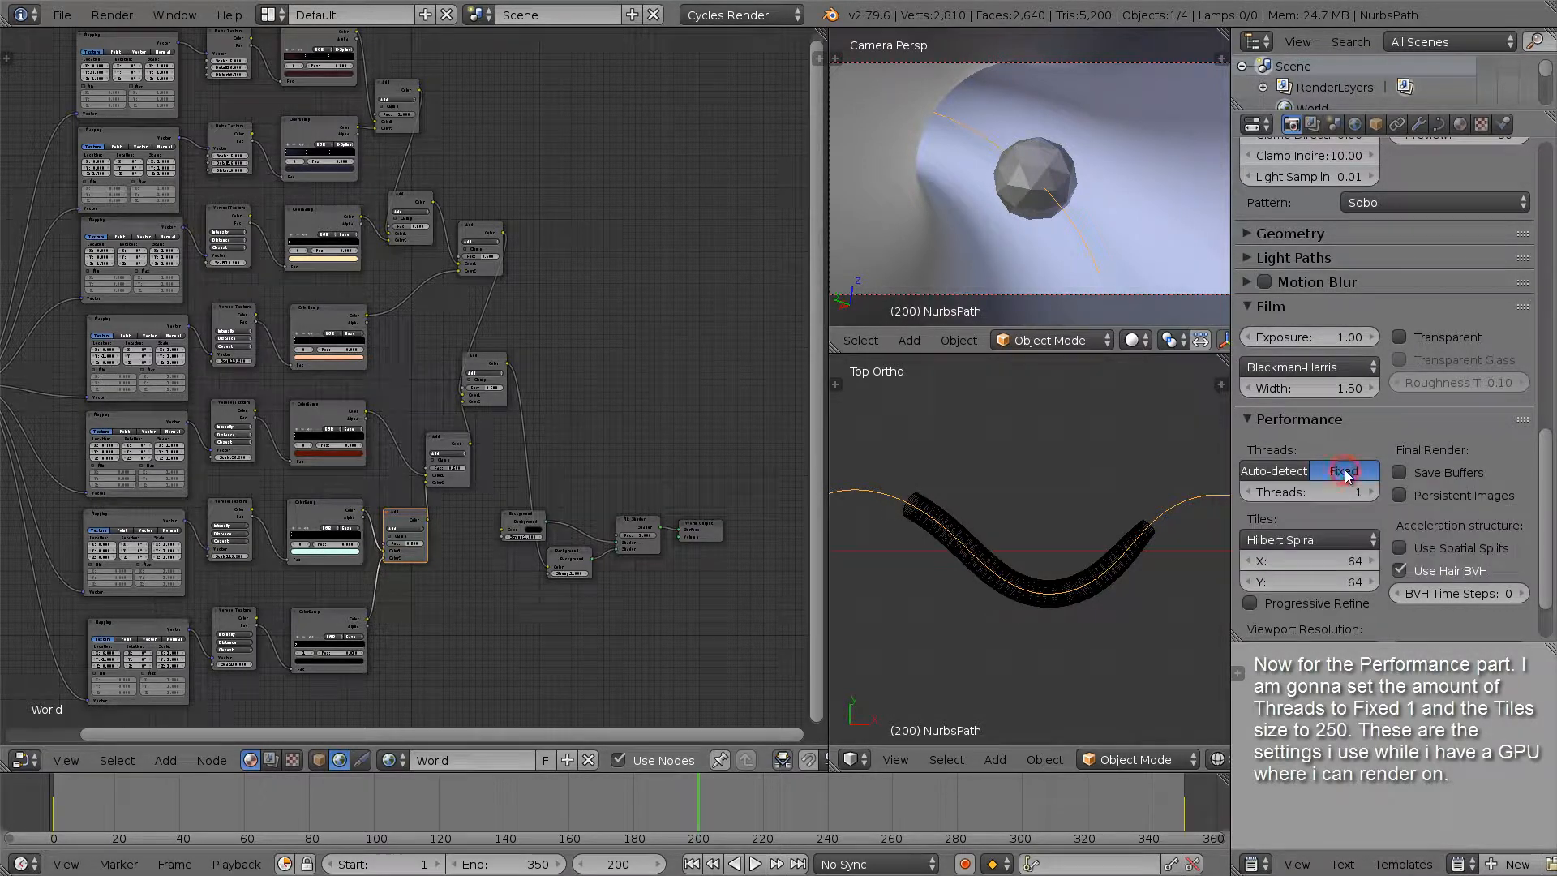
click(1342, 561)
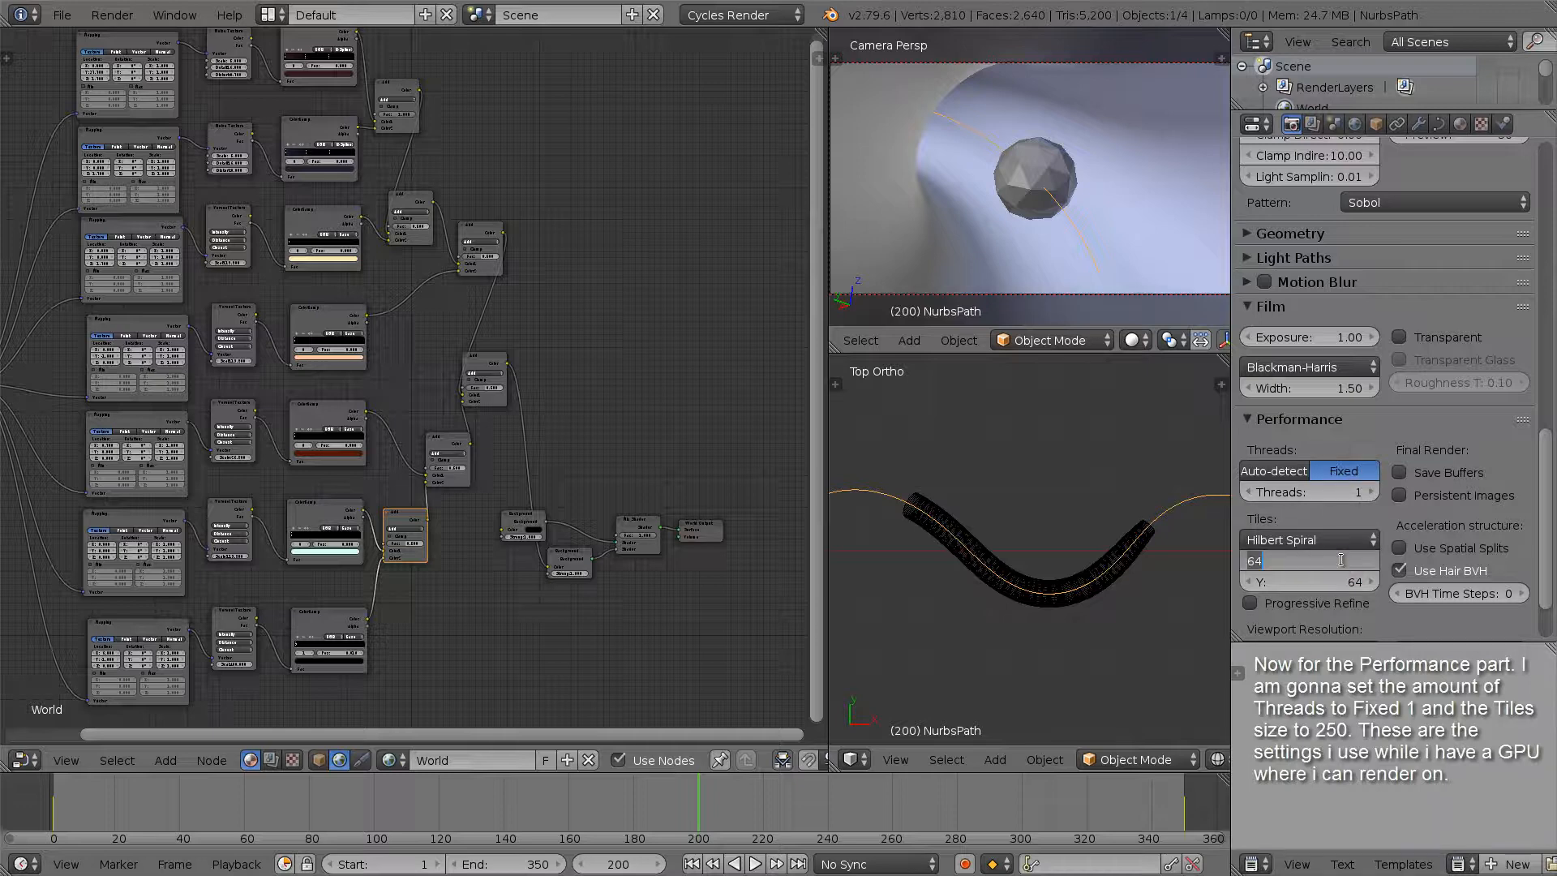
text(250)
key(Tab)
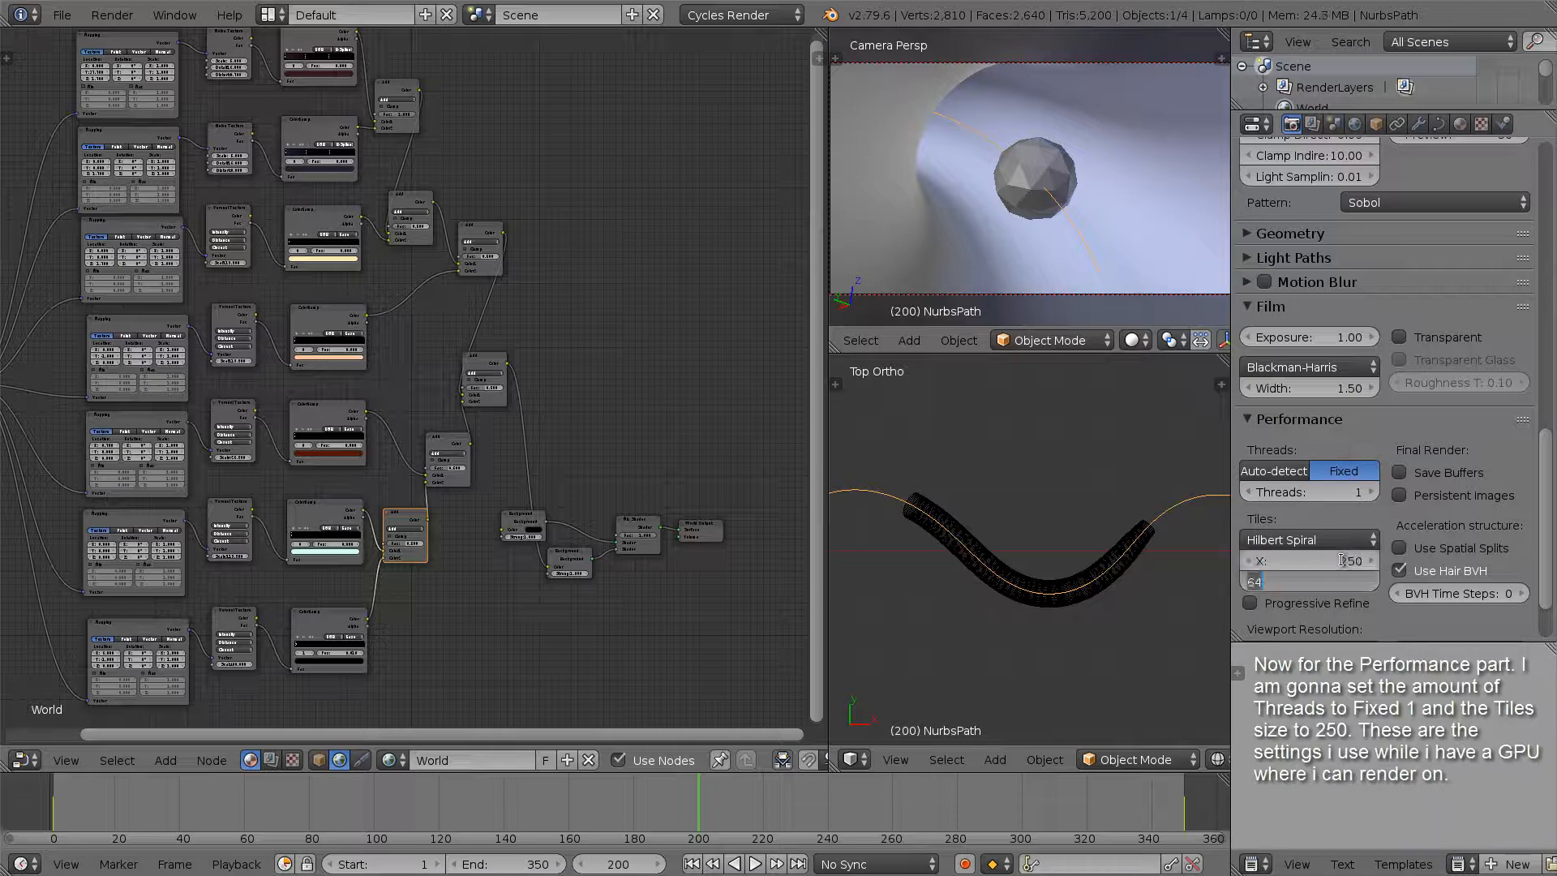
text(250)
key(Return)
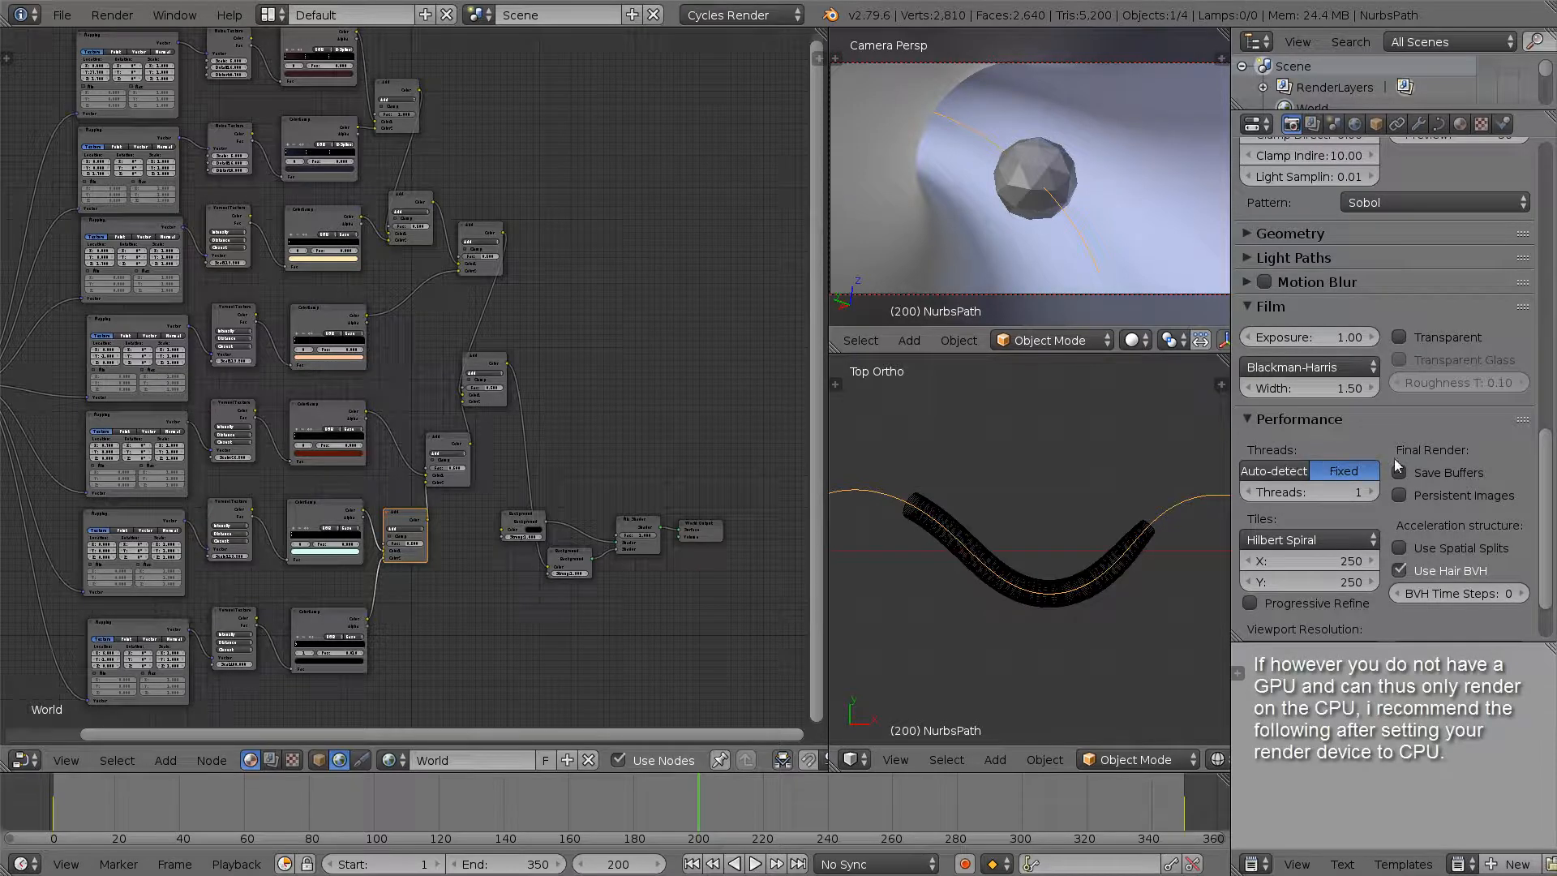
Set the render device to CPU
drag(1546, 452, 1541, 162)
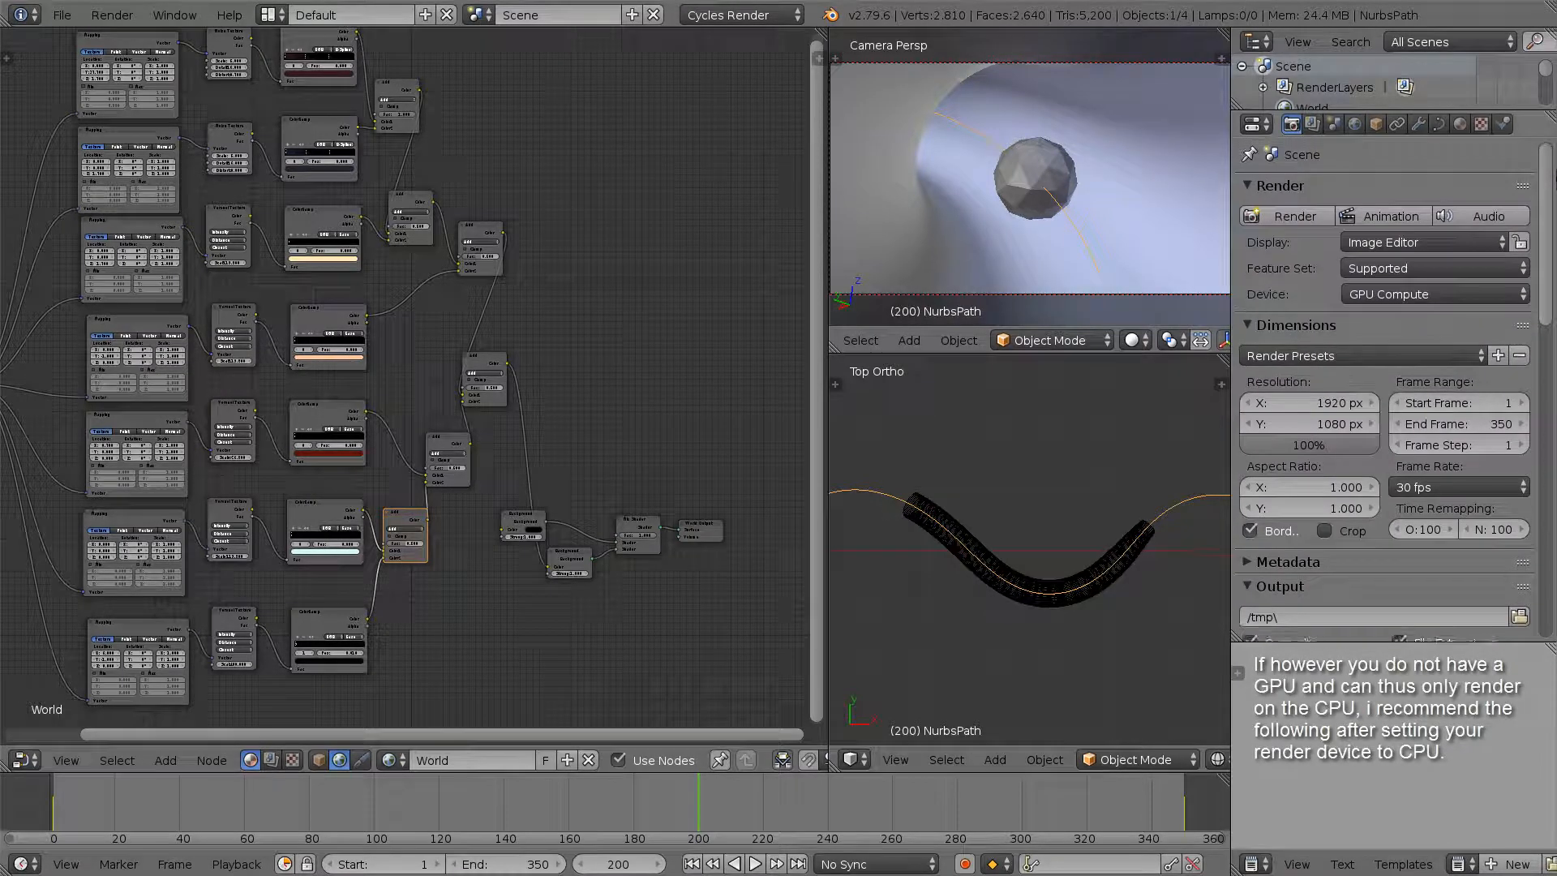
click(1388, 296)
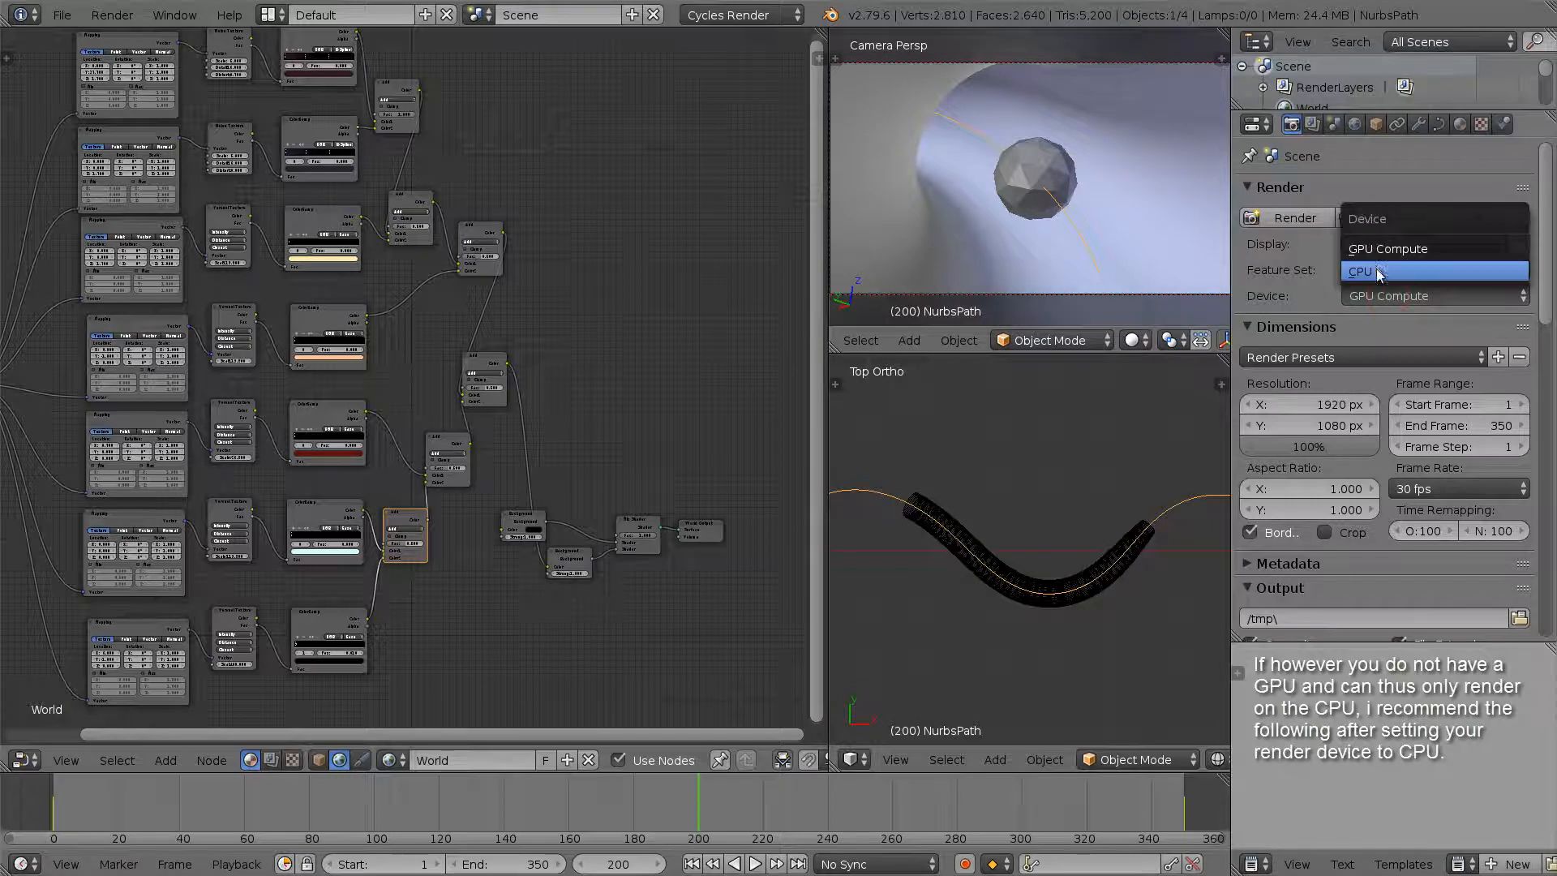
click(1378, 273)
Set the performance threads to Auto-detect and the X and Y tile sizes to 16
drag(1546, 209, 1553, 596)
click(1276, 394)
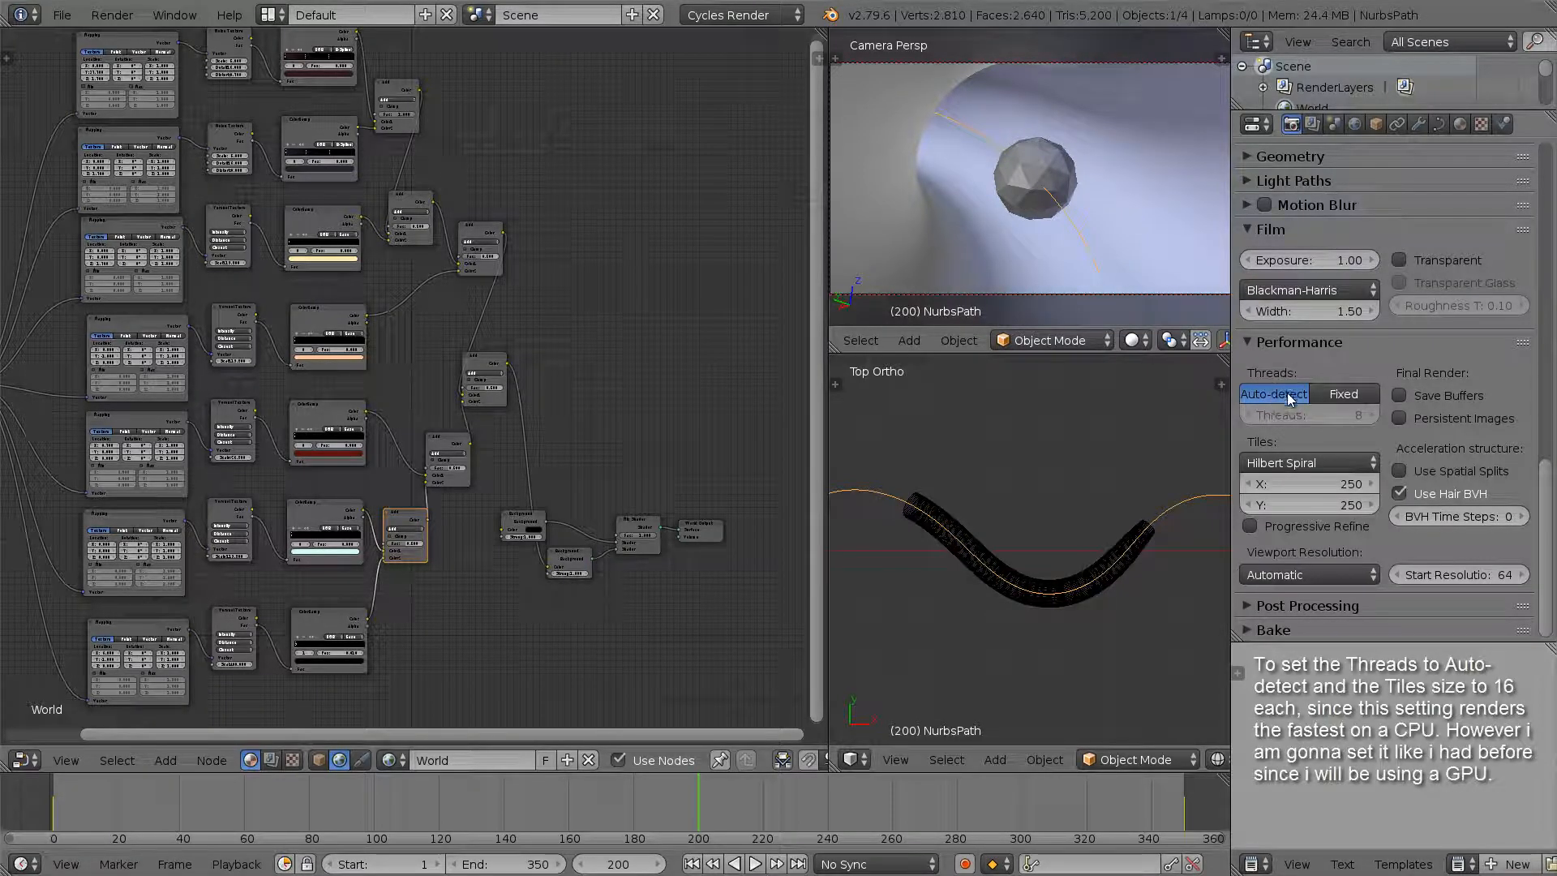
click(1342, 482)
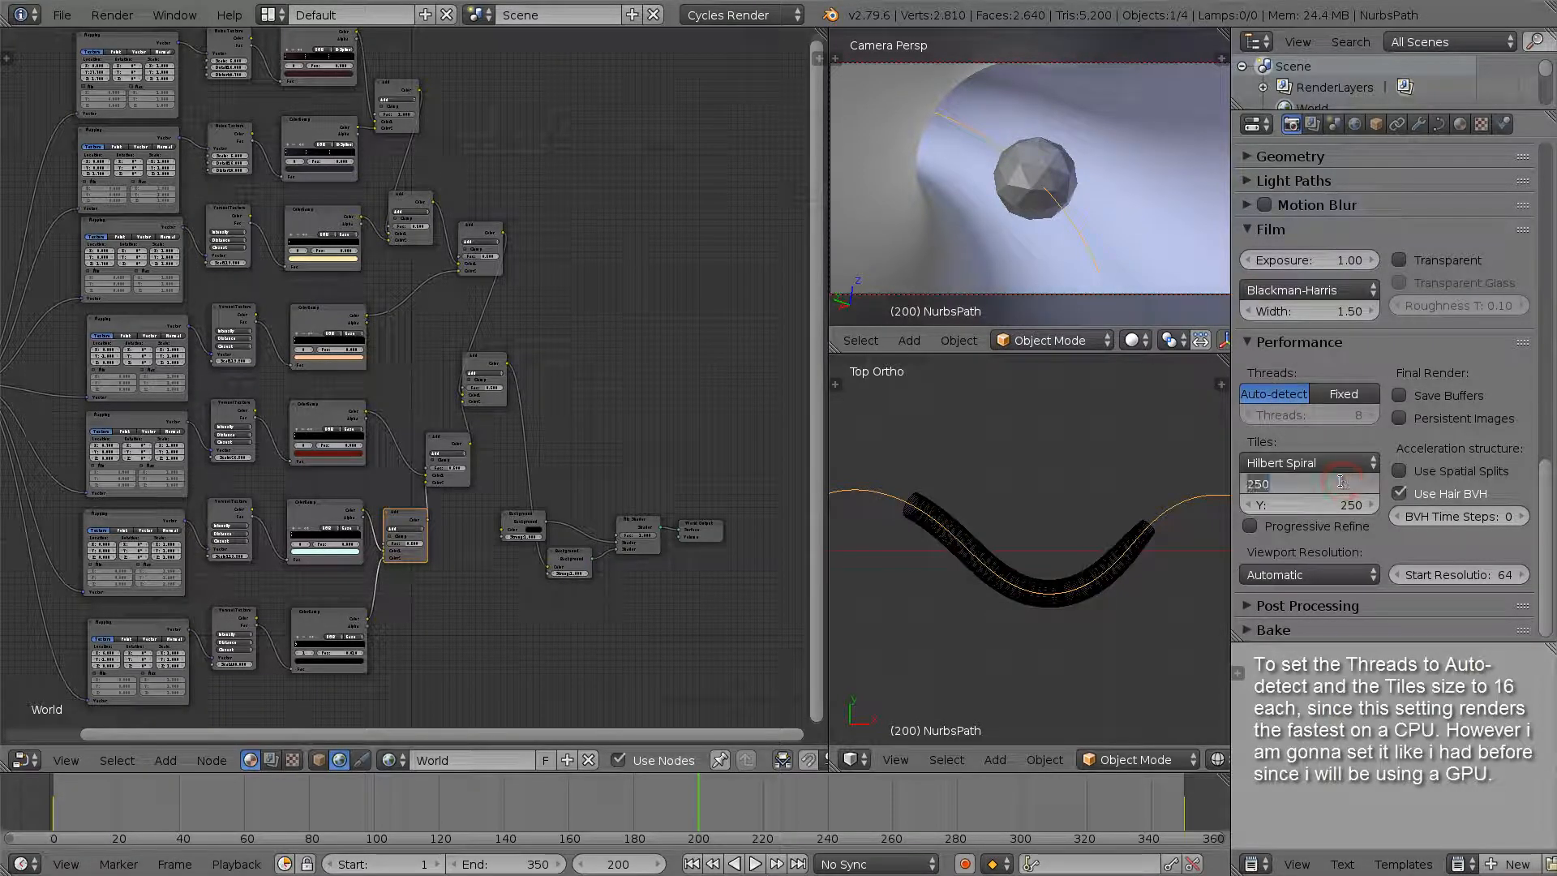
text(1)
text(16)
key(Tab)
text(16)
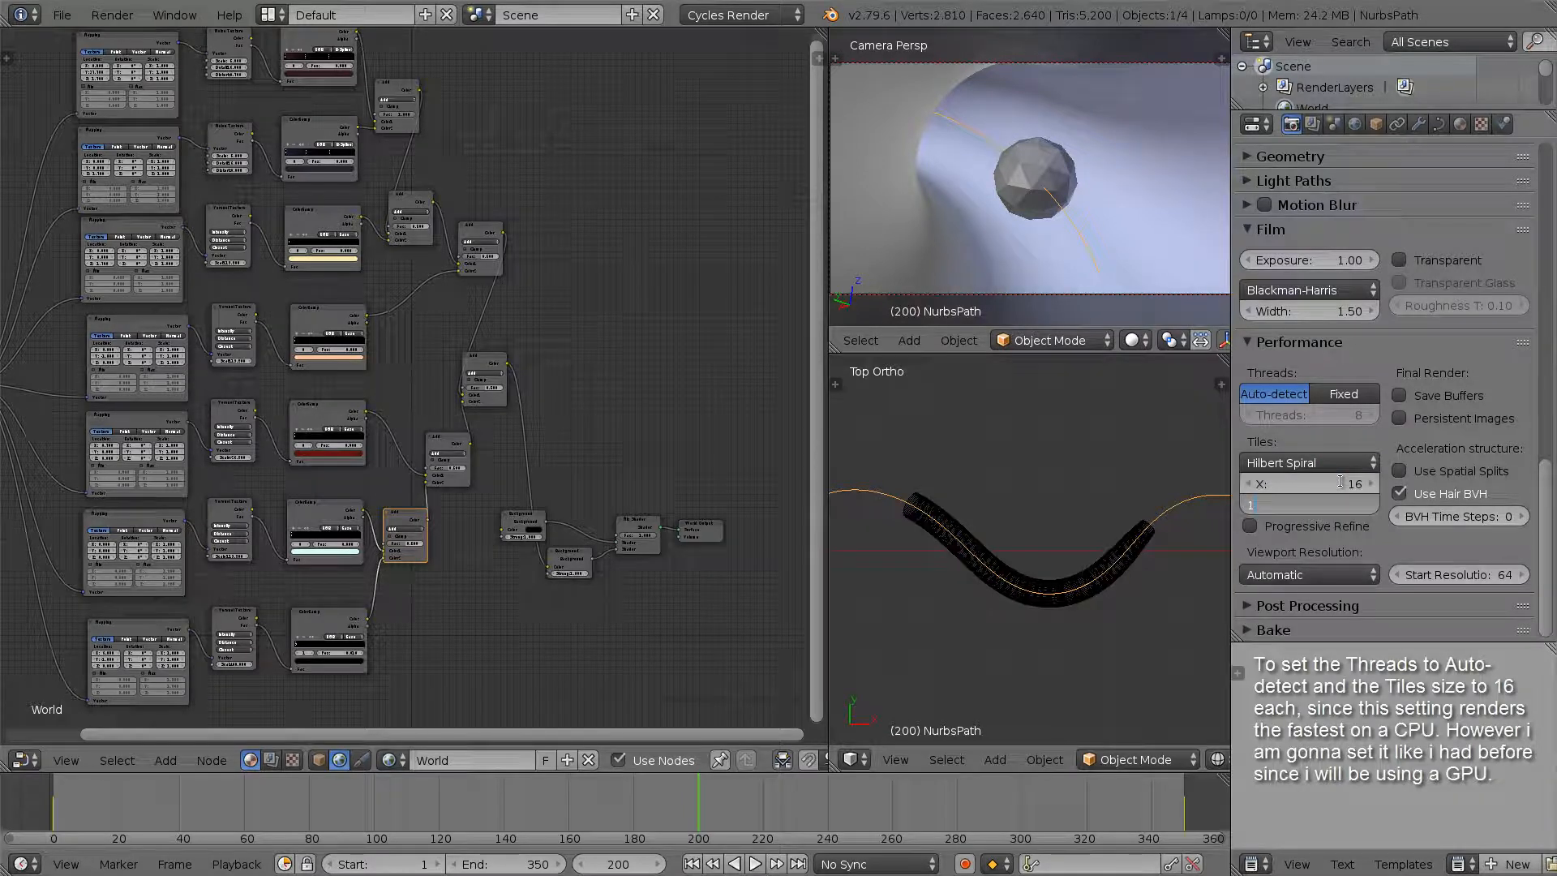
key(Return)
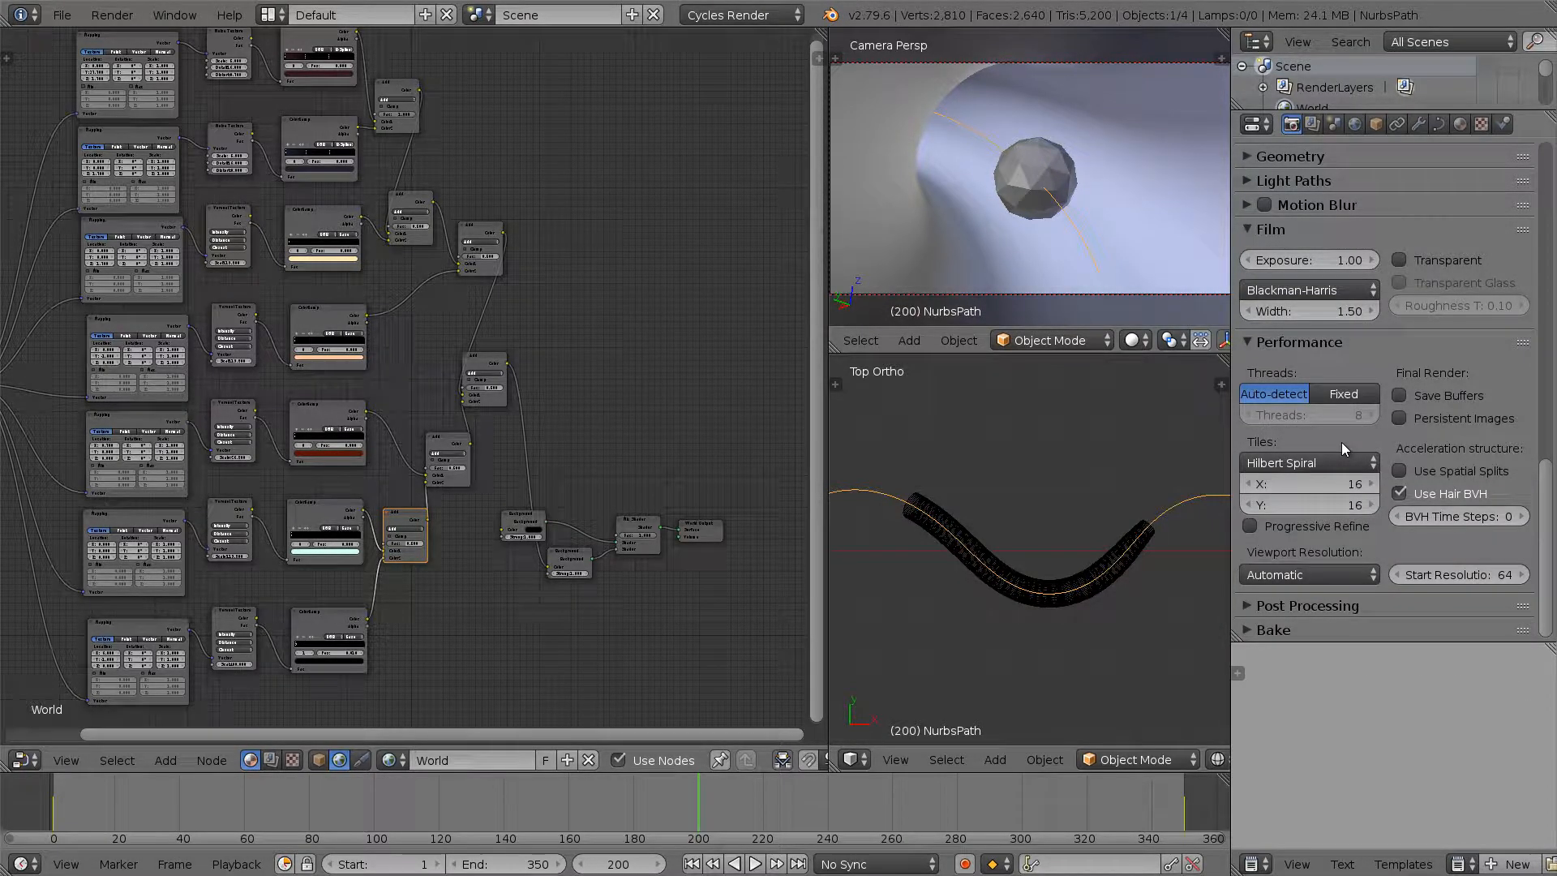
Restore the X and Y tile sizes to 250
click(1341, 484)
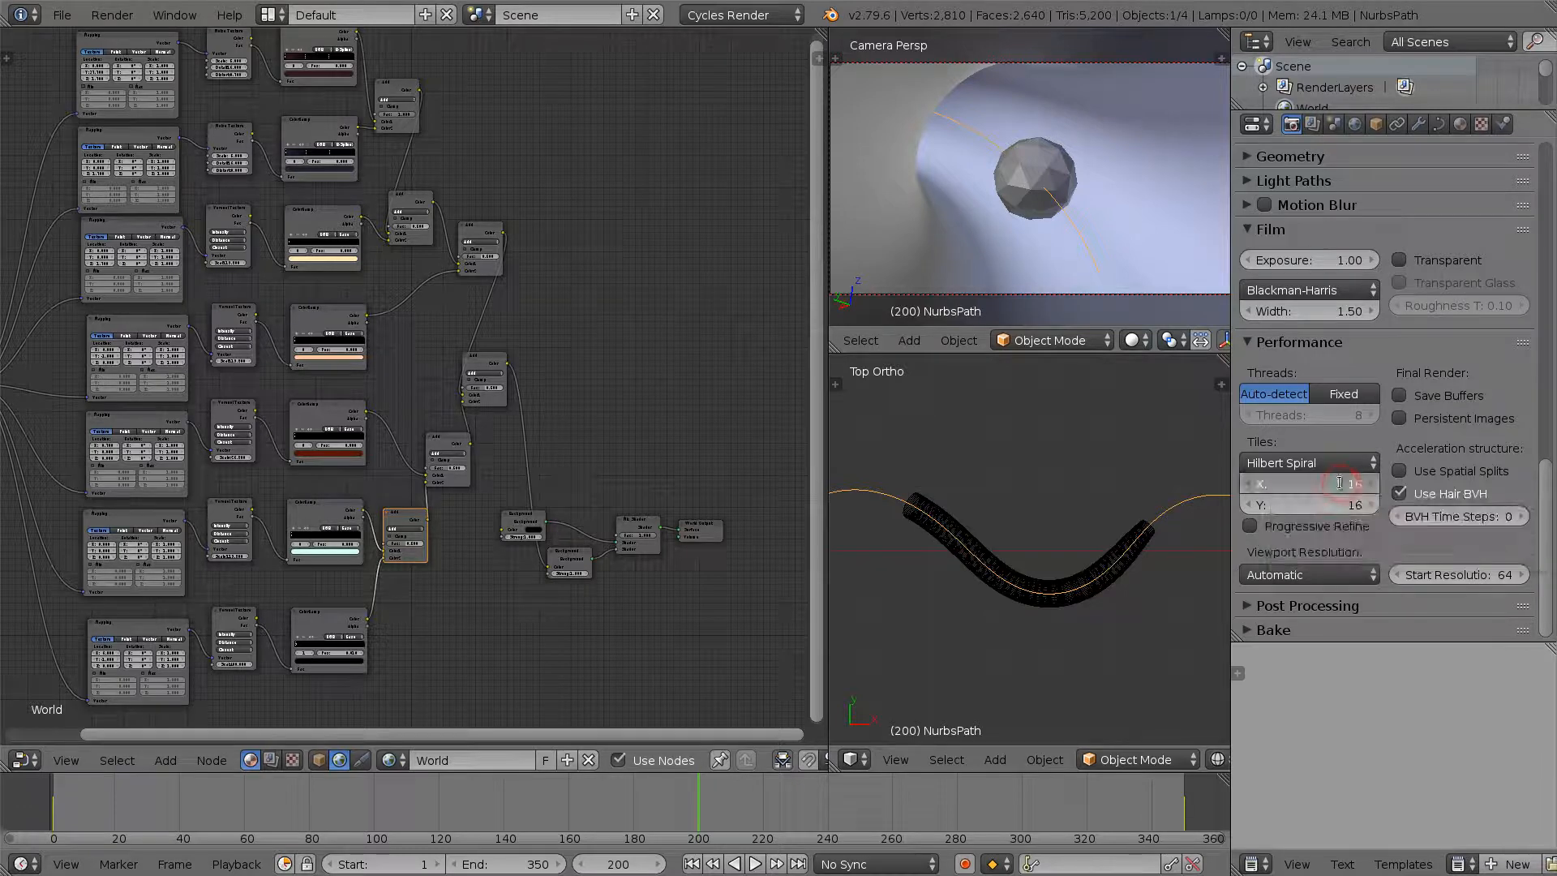
text(2)
key(Tab)
text(250)
key(Return)
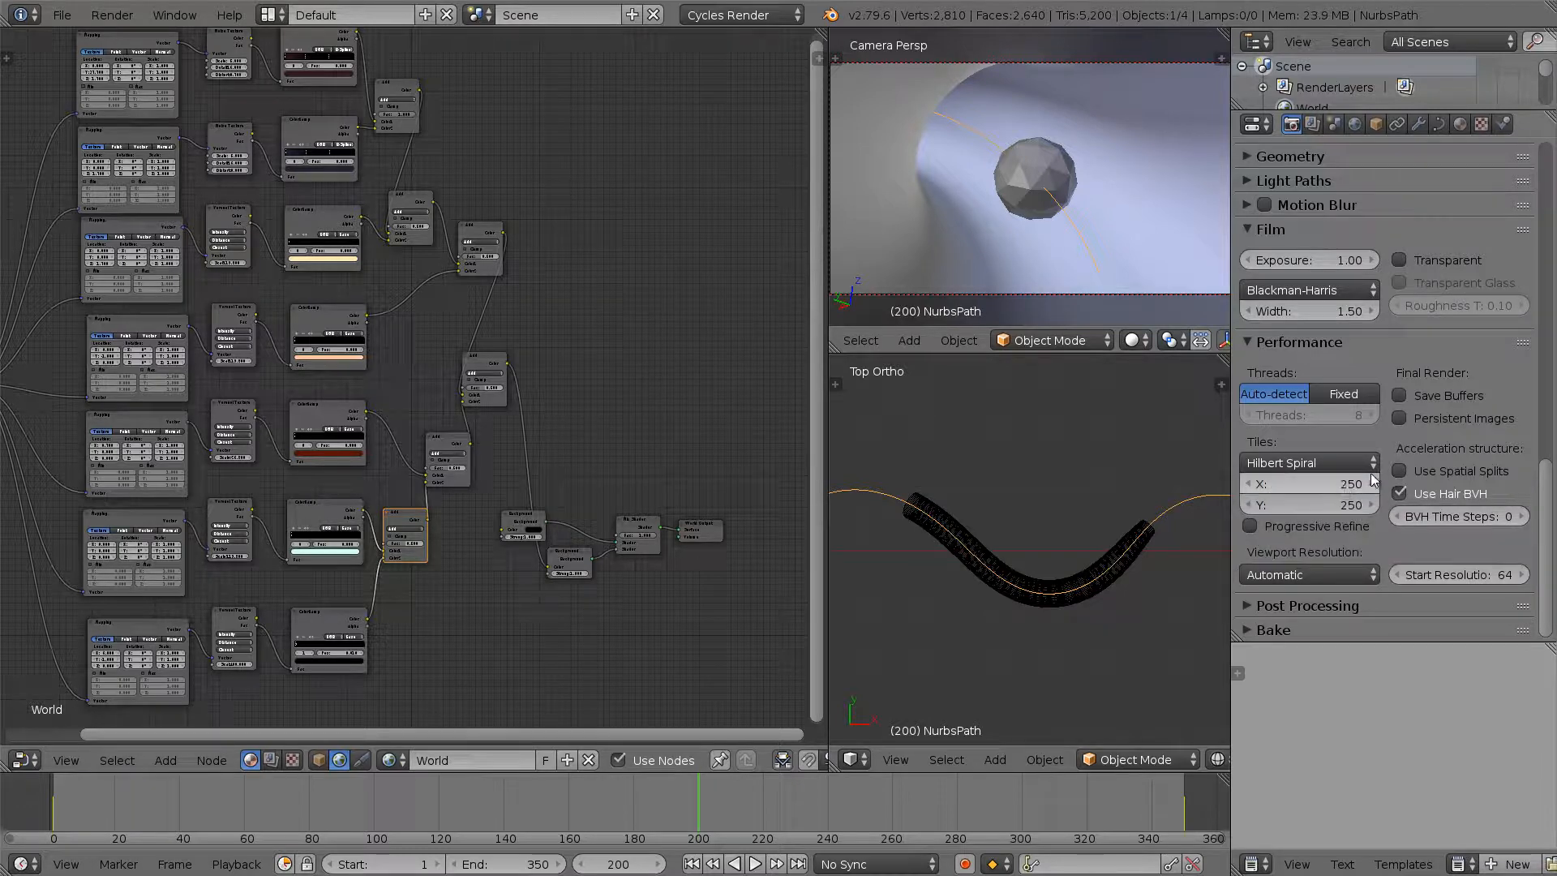
Set the render device back to GPU Compute
drag(1546, 488, 1536, 175)
click(1401, 270)
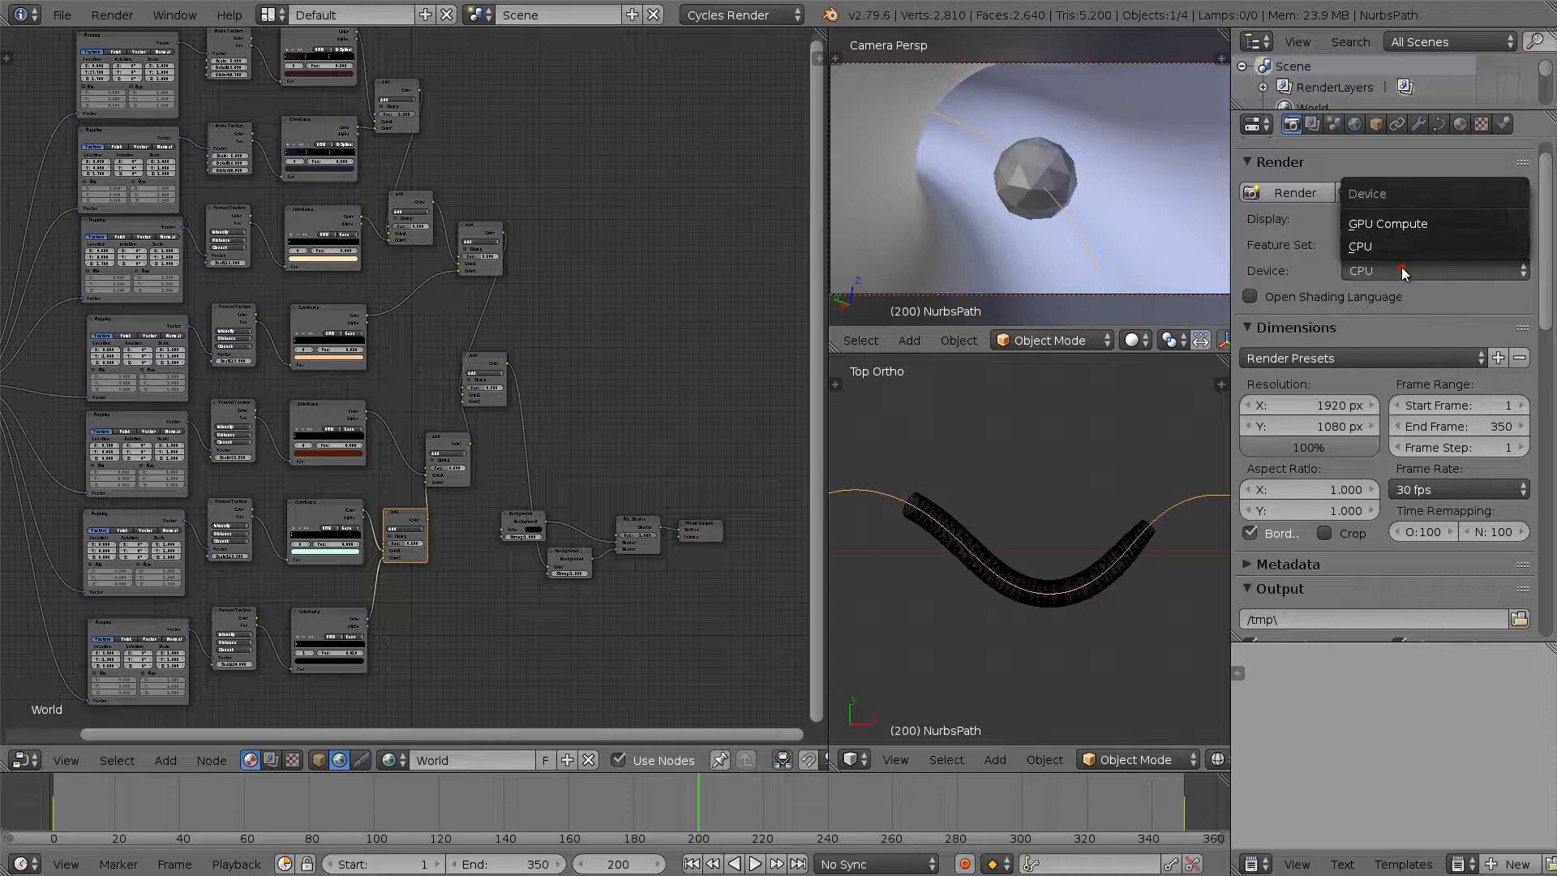
click(1380, 226)
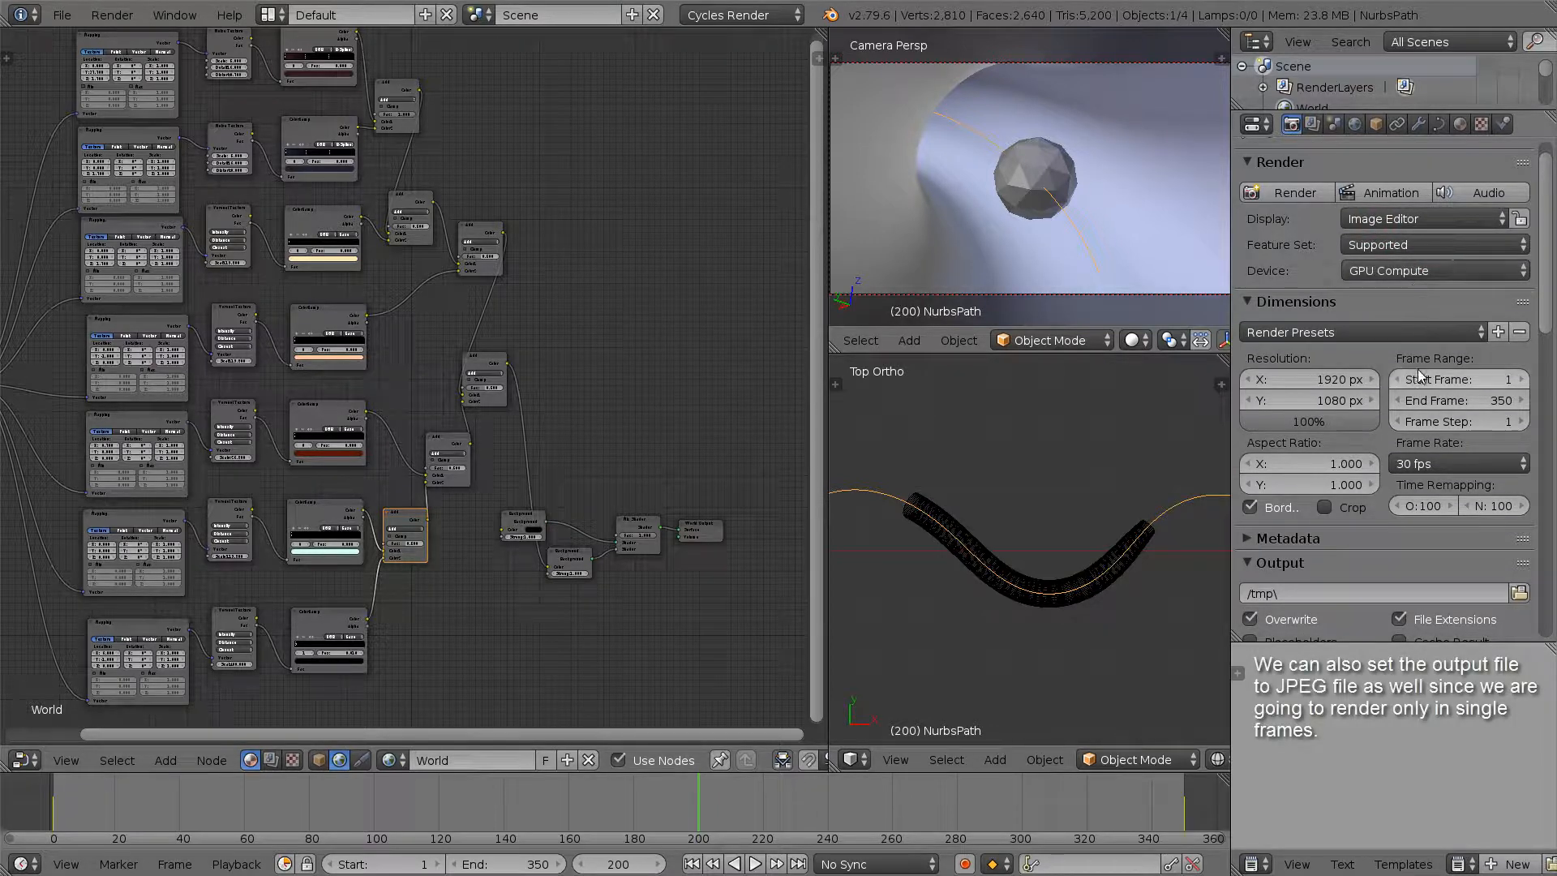
Change the render output file format to JPEG
scroll(1371, 381, down, 4)
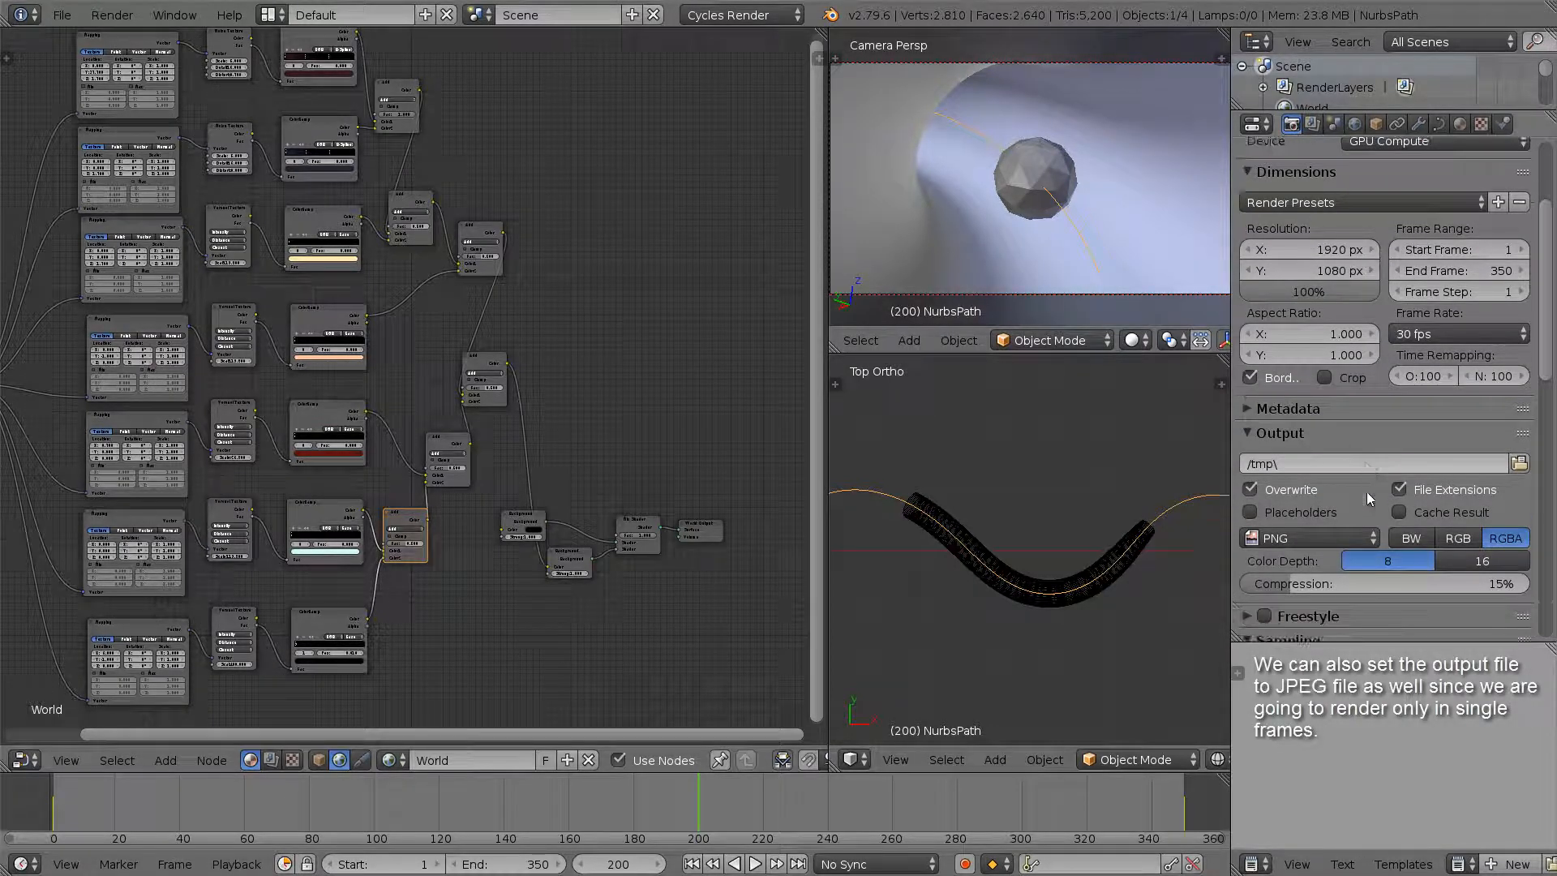
scroll(1366, 492, down, 1)
click(1331, 503)
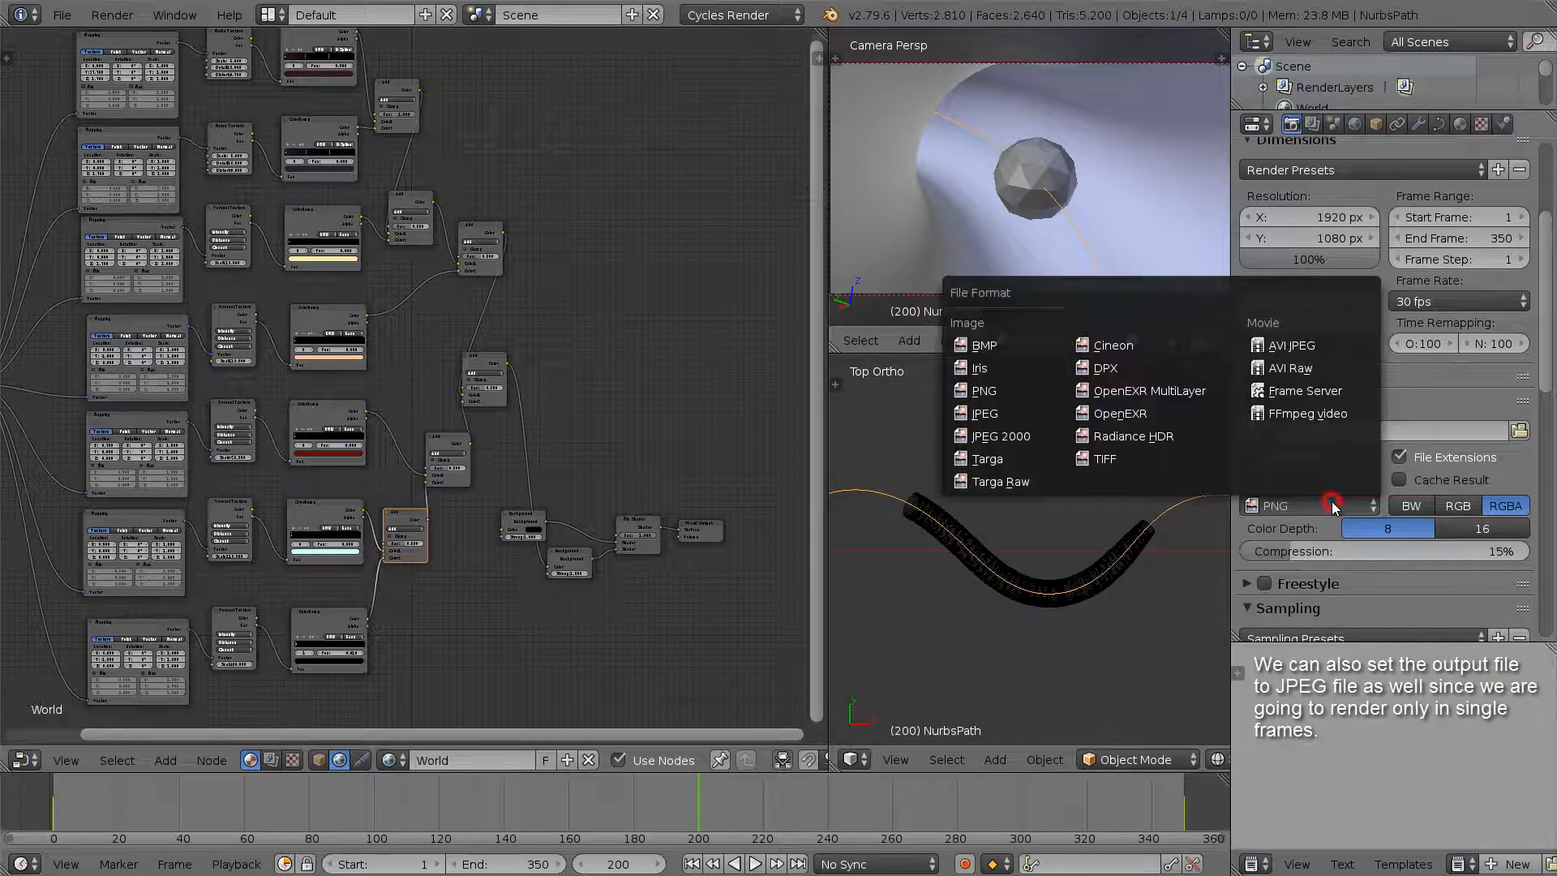
click(999, 412)
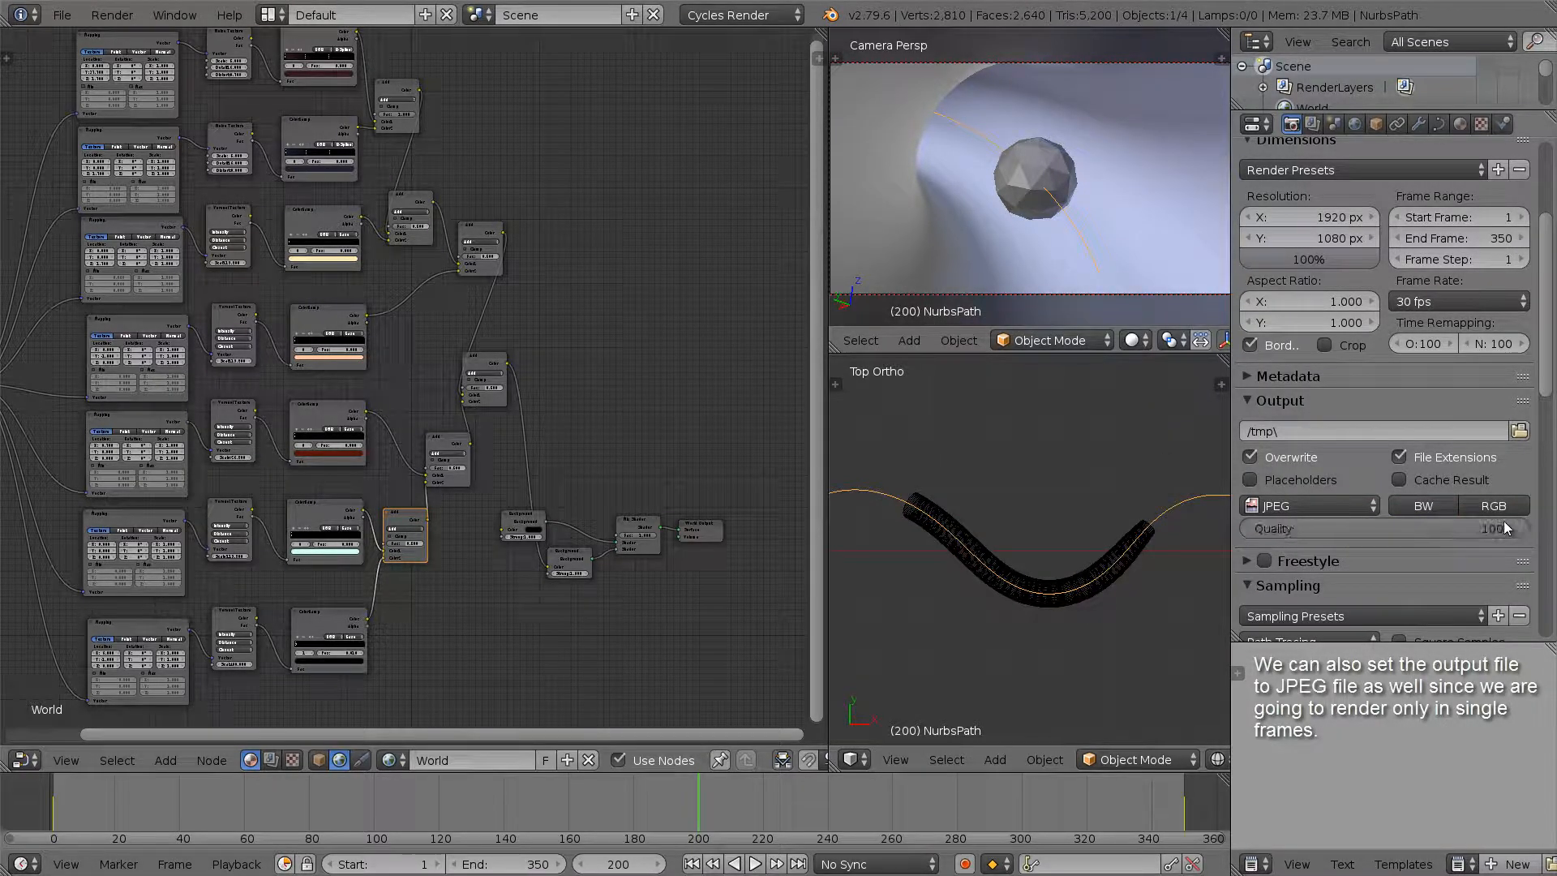
Render the star background as a still image at the current frame and inspect the result
scroll(1485, 508, up, 4)
scroll(1485, 508, up, 2)
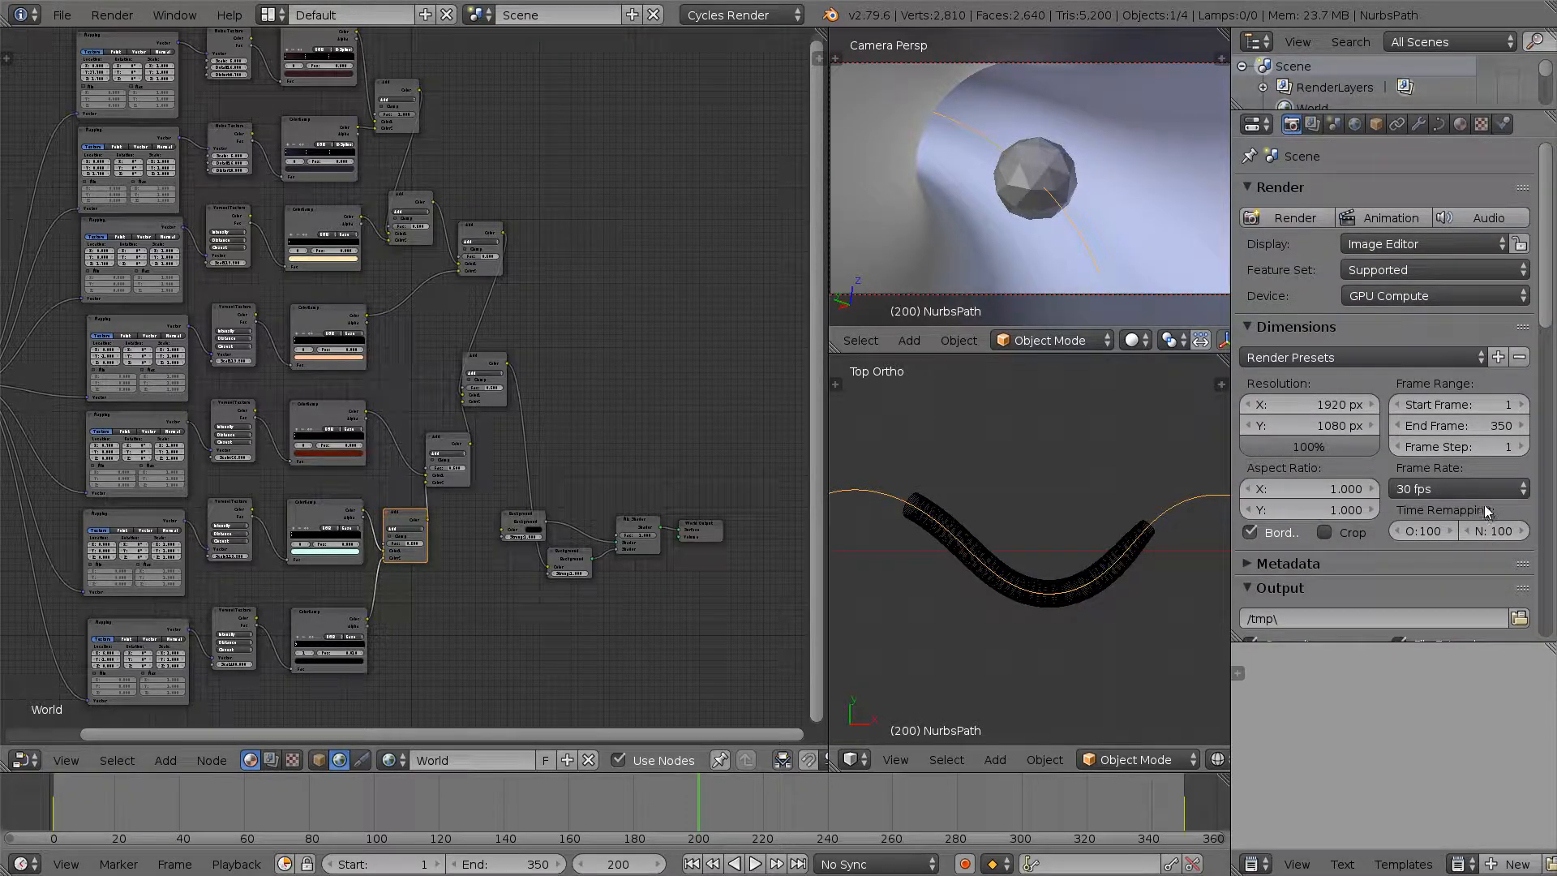
click(1295, 217)
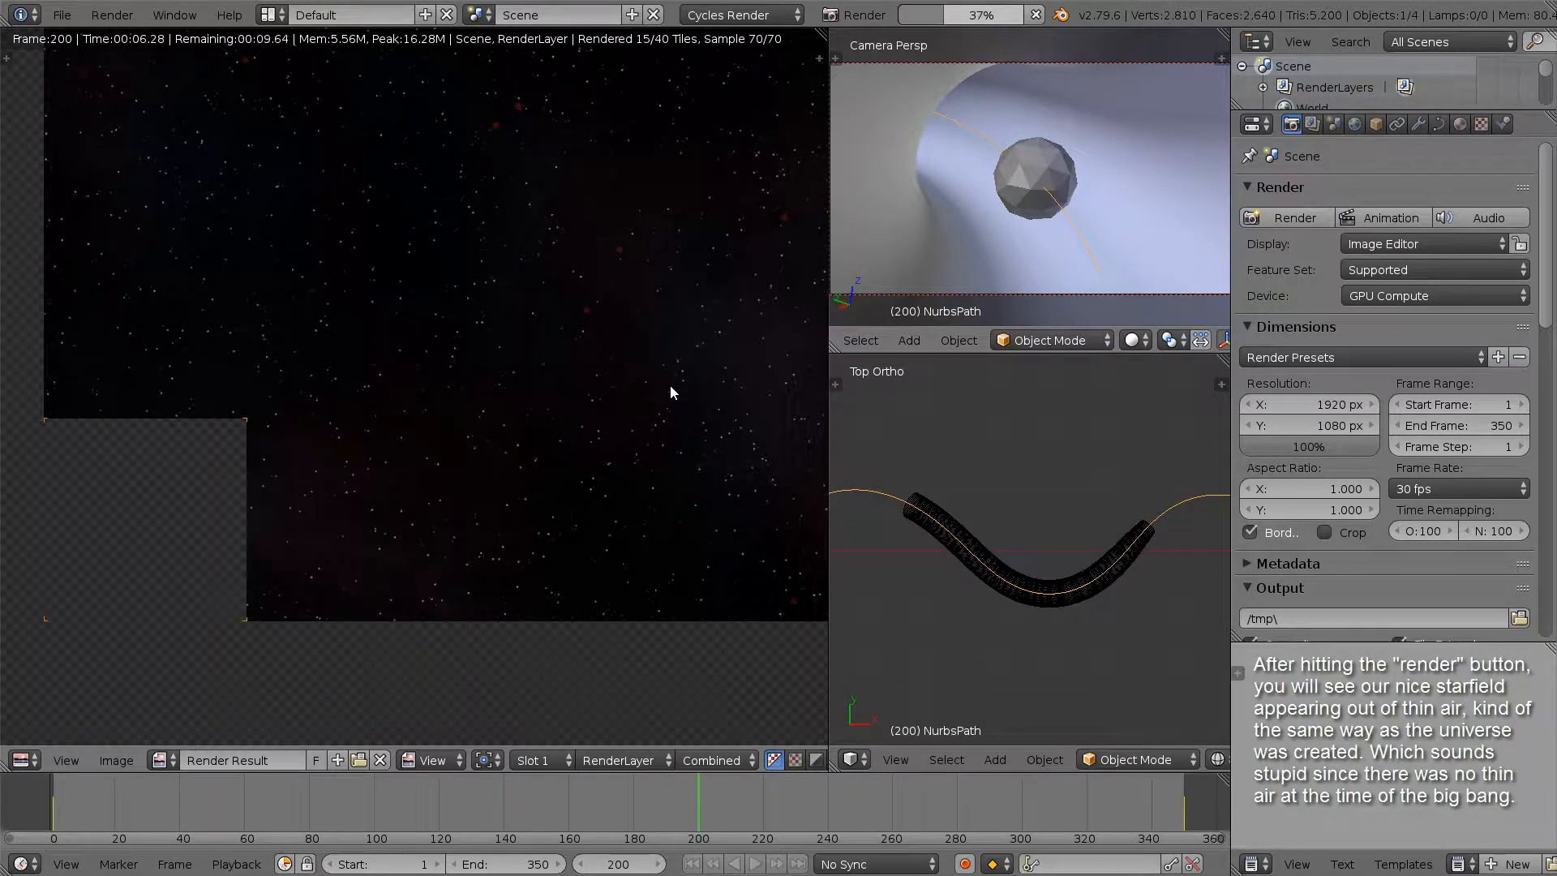
scroll(669, 386, down, 3)
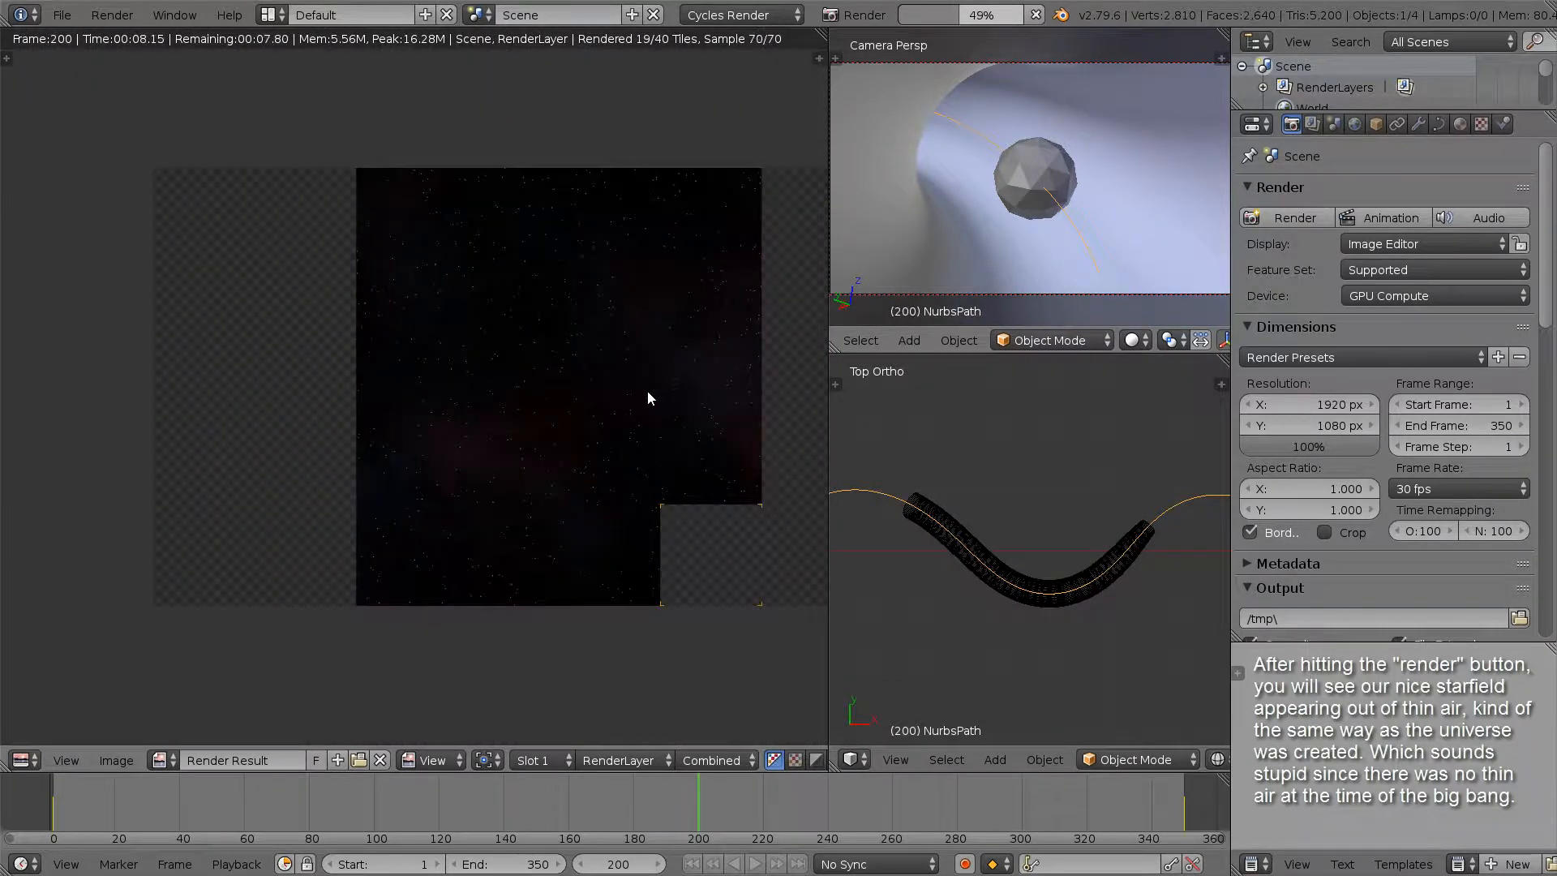
scroll(647, 393, up, 3)
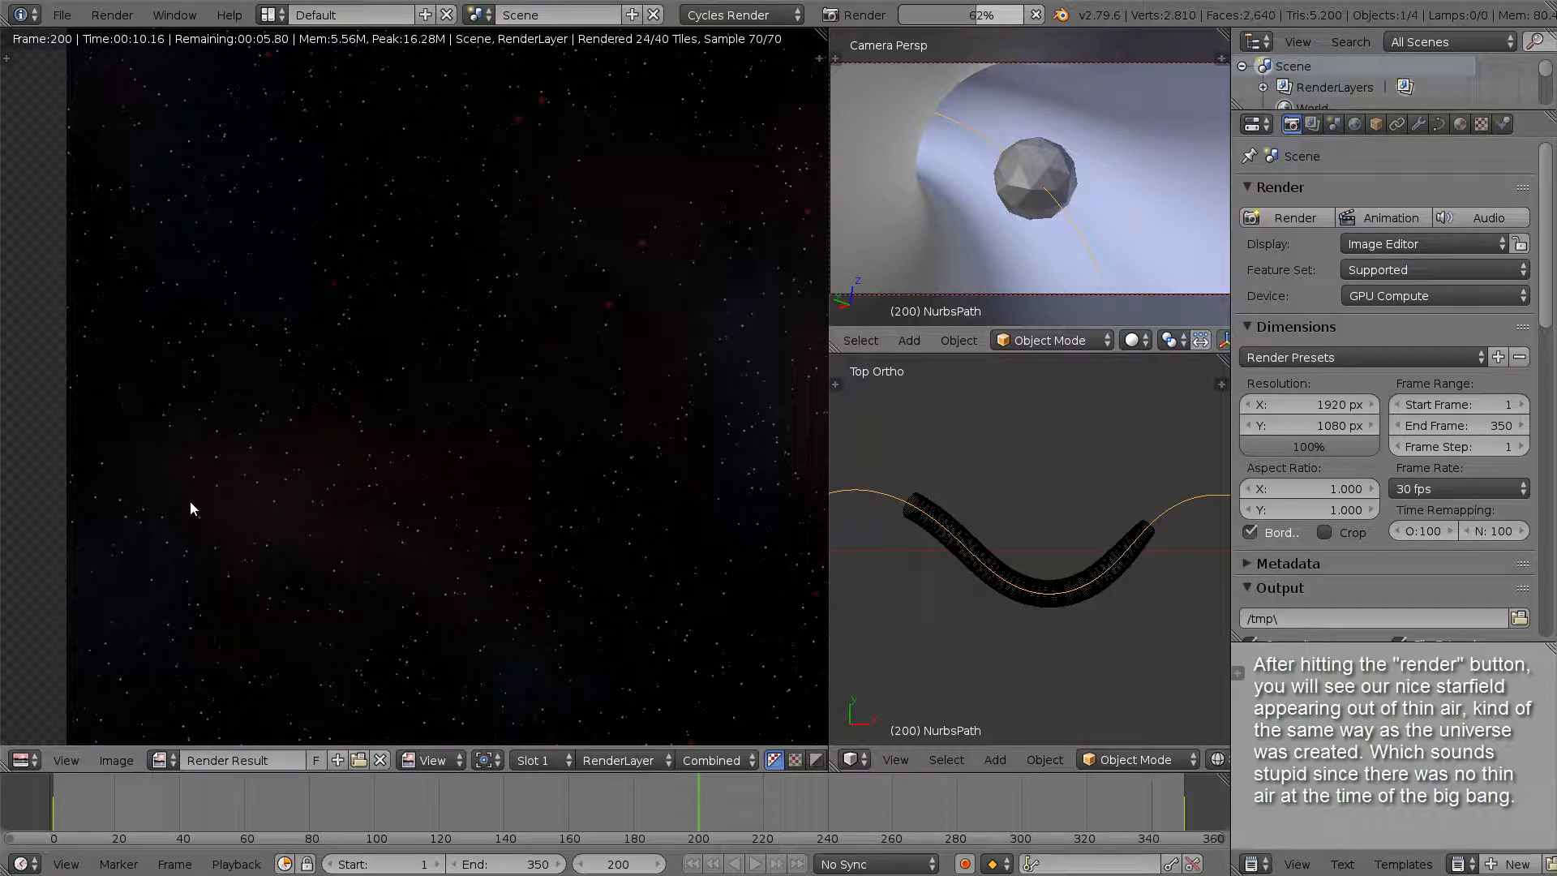
scroll(335, 472, down, 2)
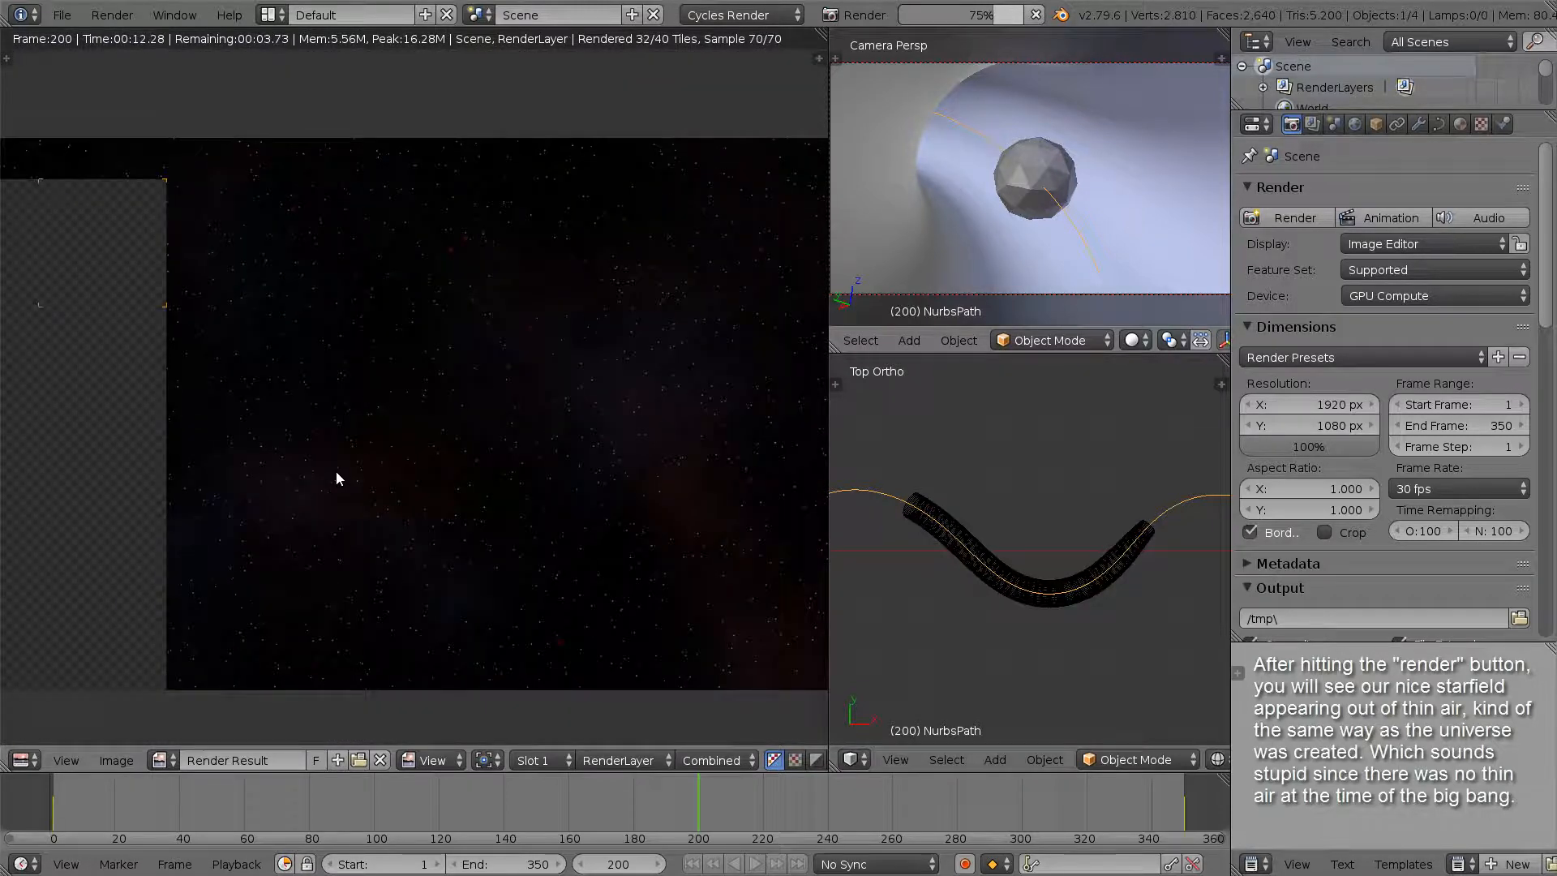
scroll(335, 470, down, 1)
middle_drag(354, 474, 371, 474)
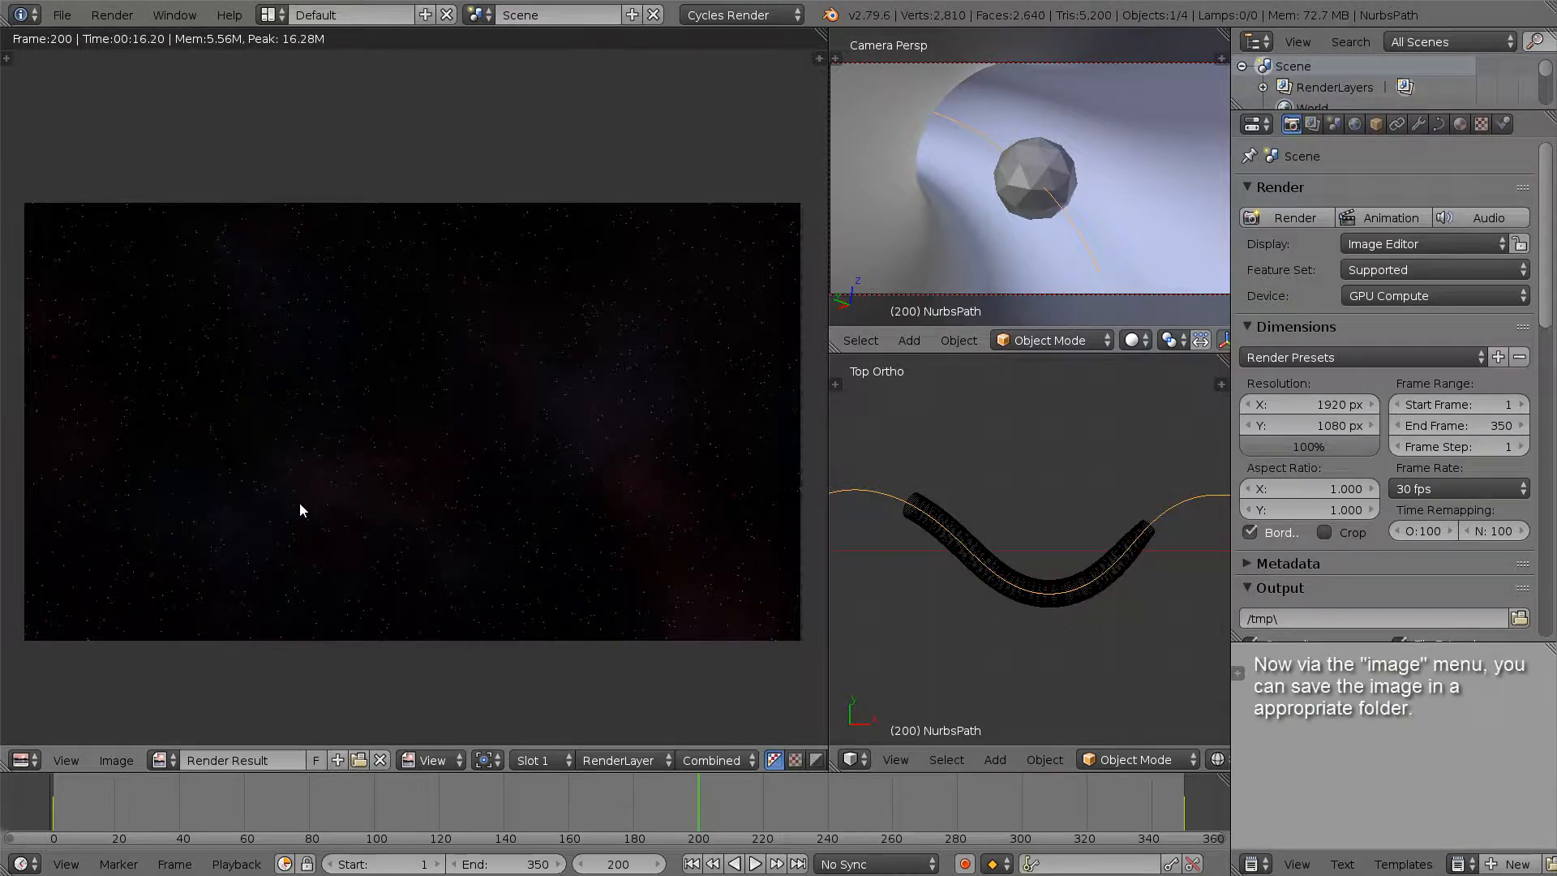
Start saving the rendered star image and create a new folder named renders inside the Blender course wormhole folder
click(116, 759)
click(165, 630)
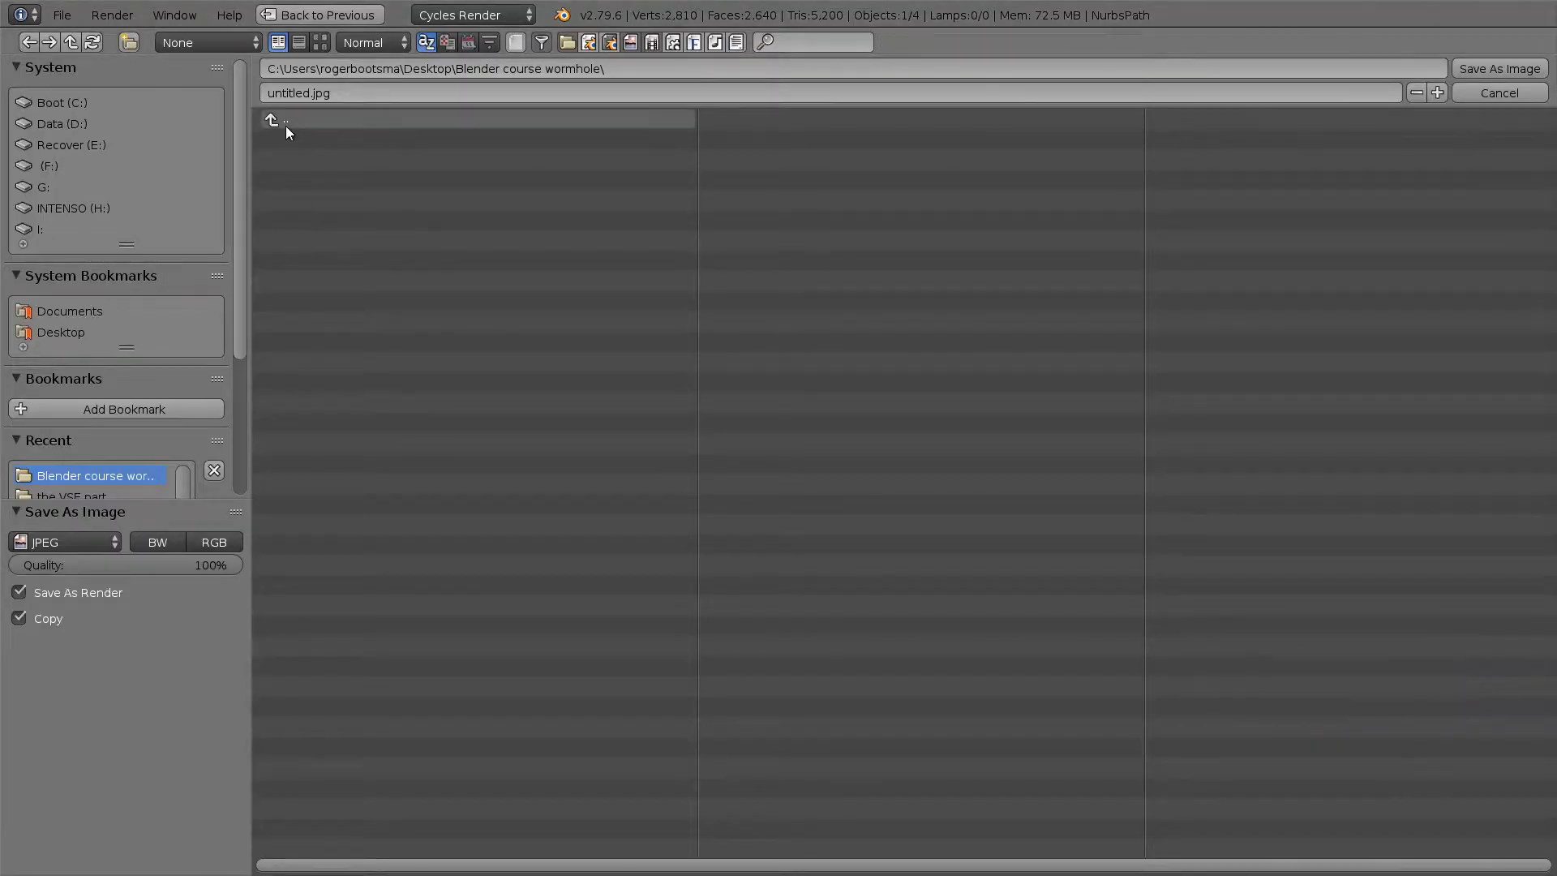
click(130, 41)
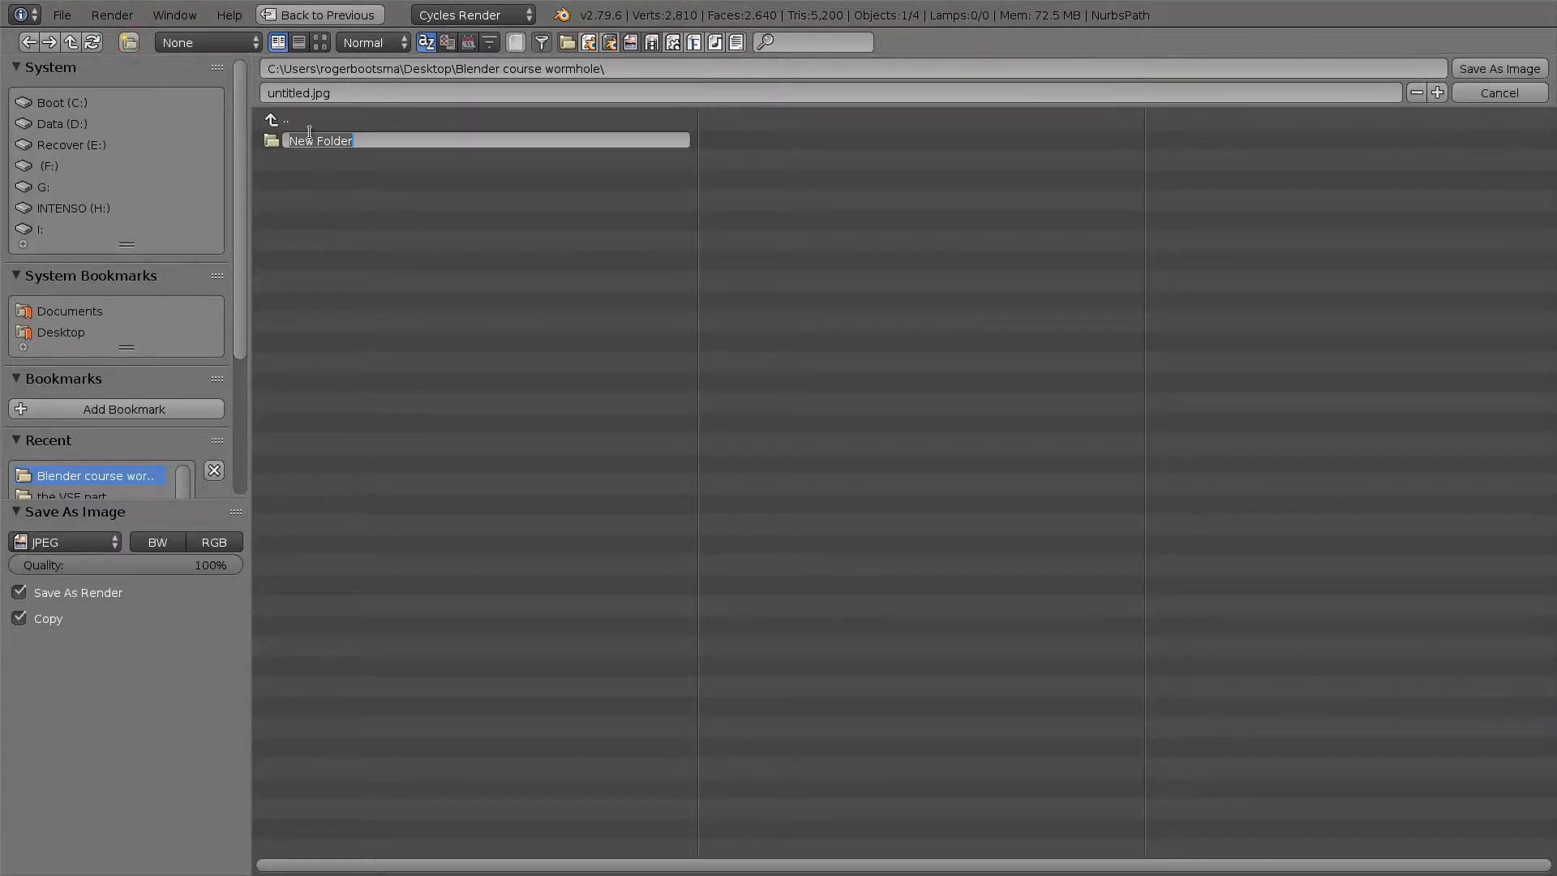
text(renders)
key(Return)
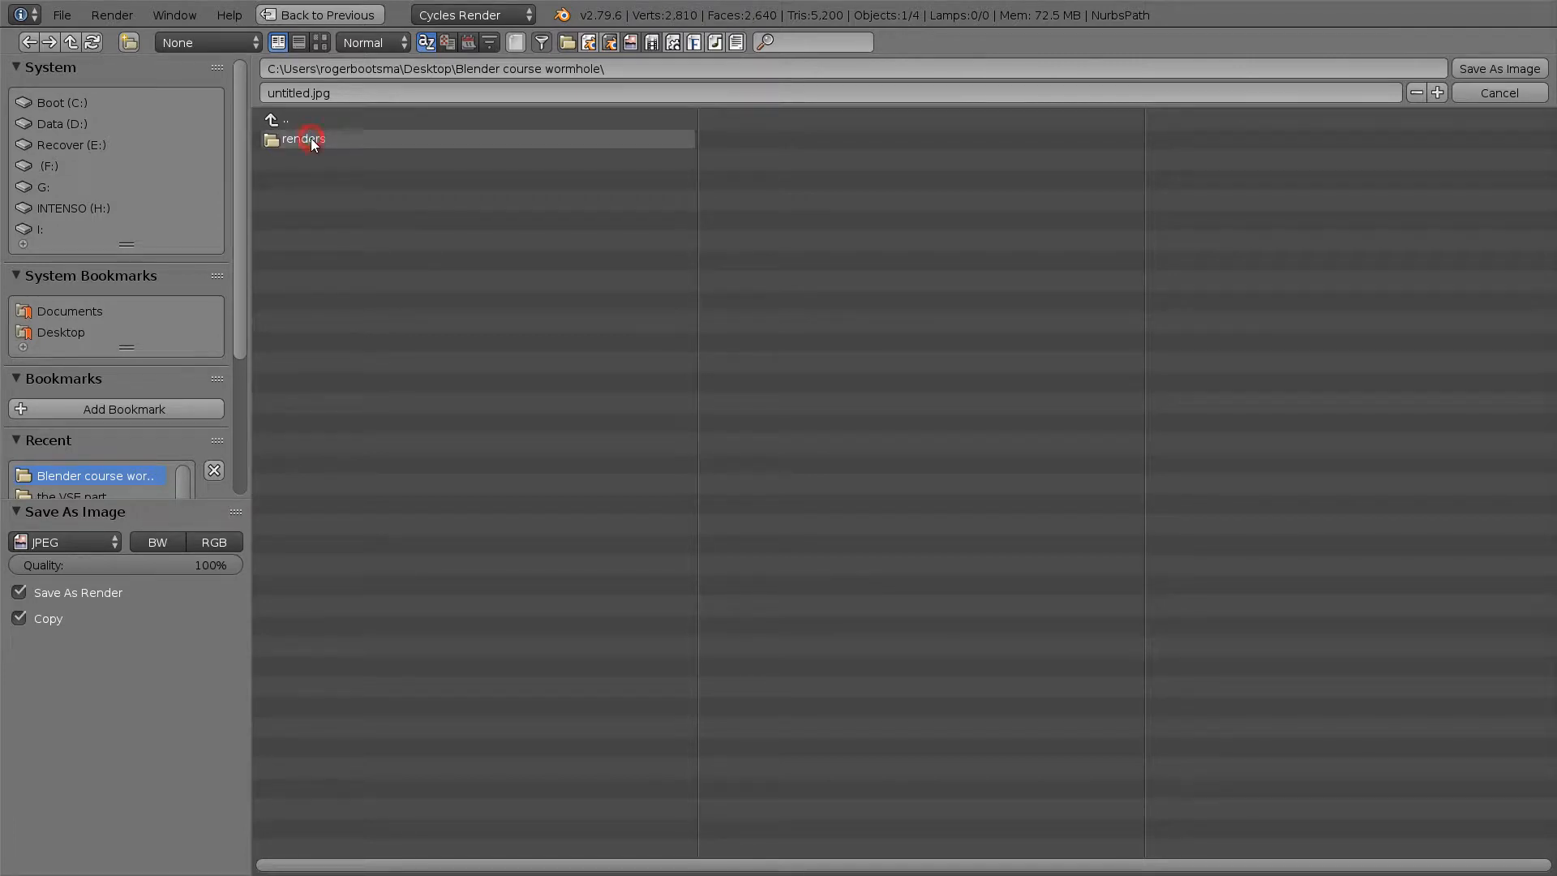
Save the star render as stars.jpg in the renders folder
click(310, 138)
drag(309, 92, 257, 92)
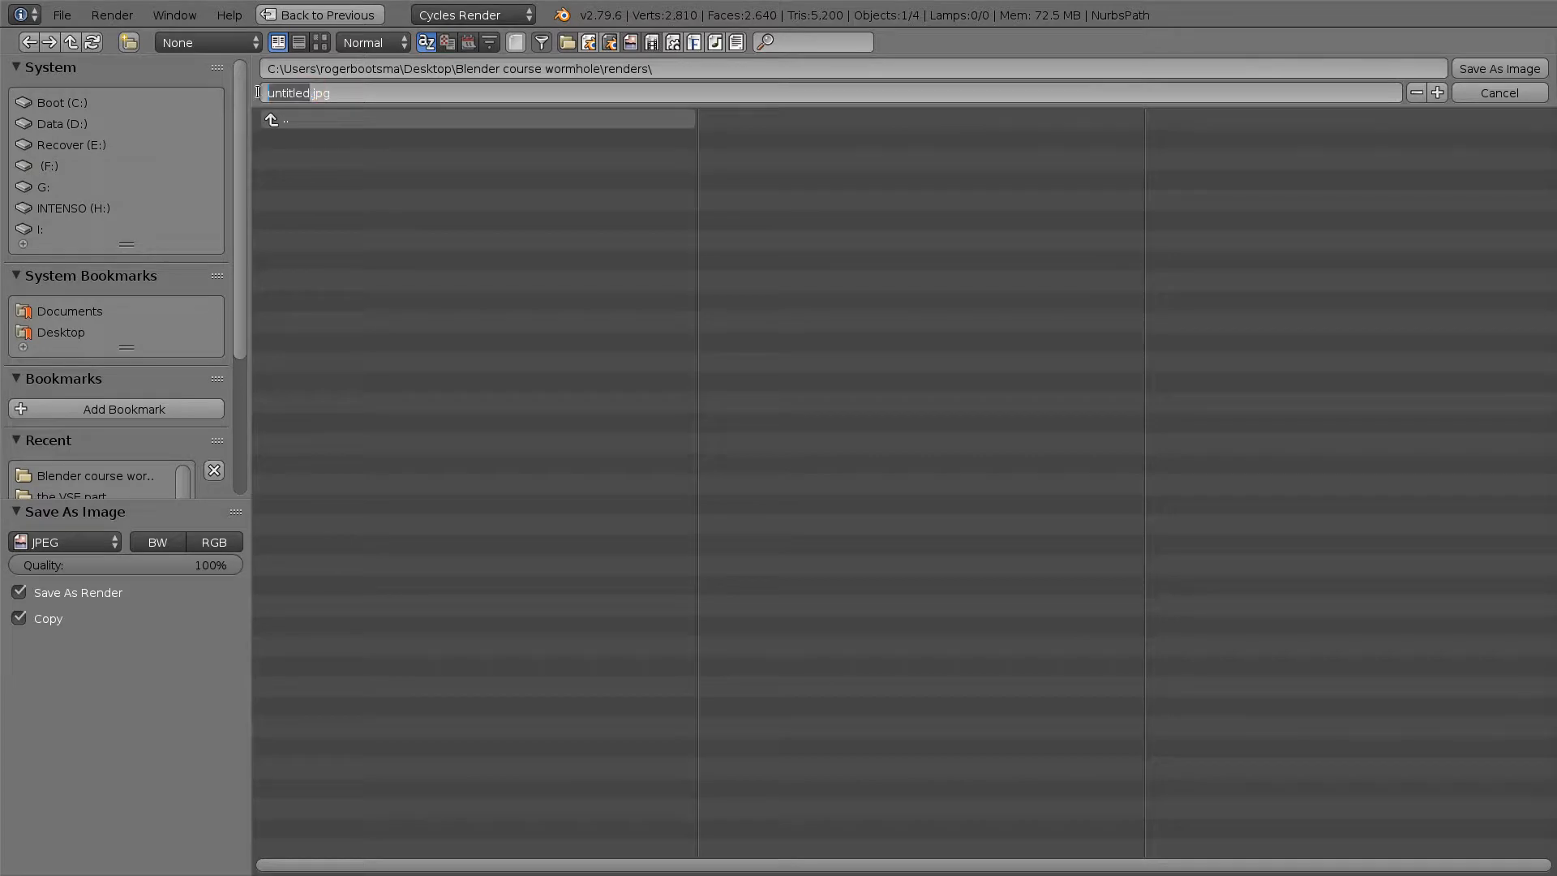
text(stars)
click(1477, 70)
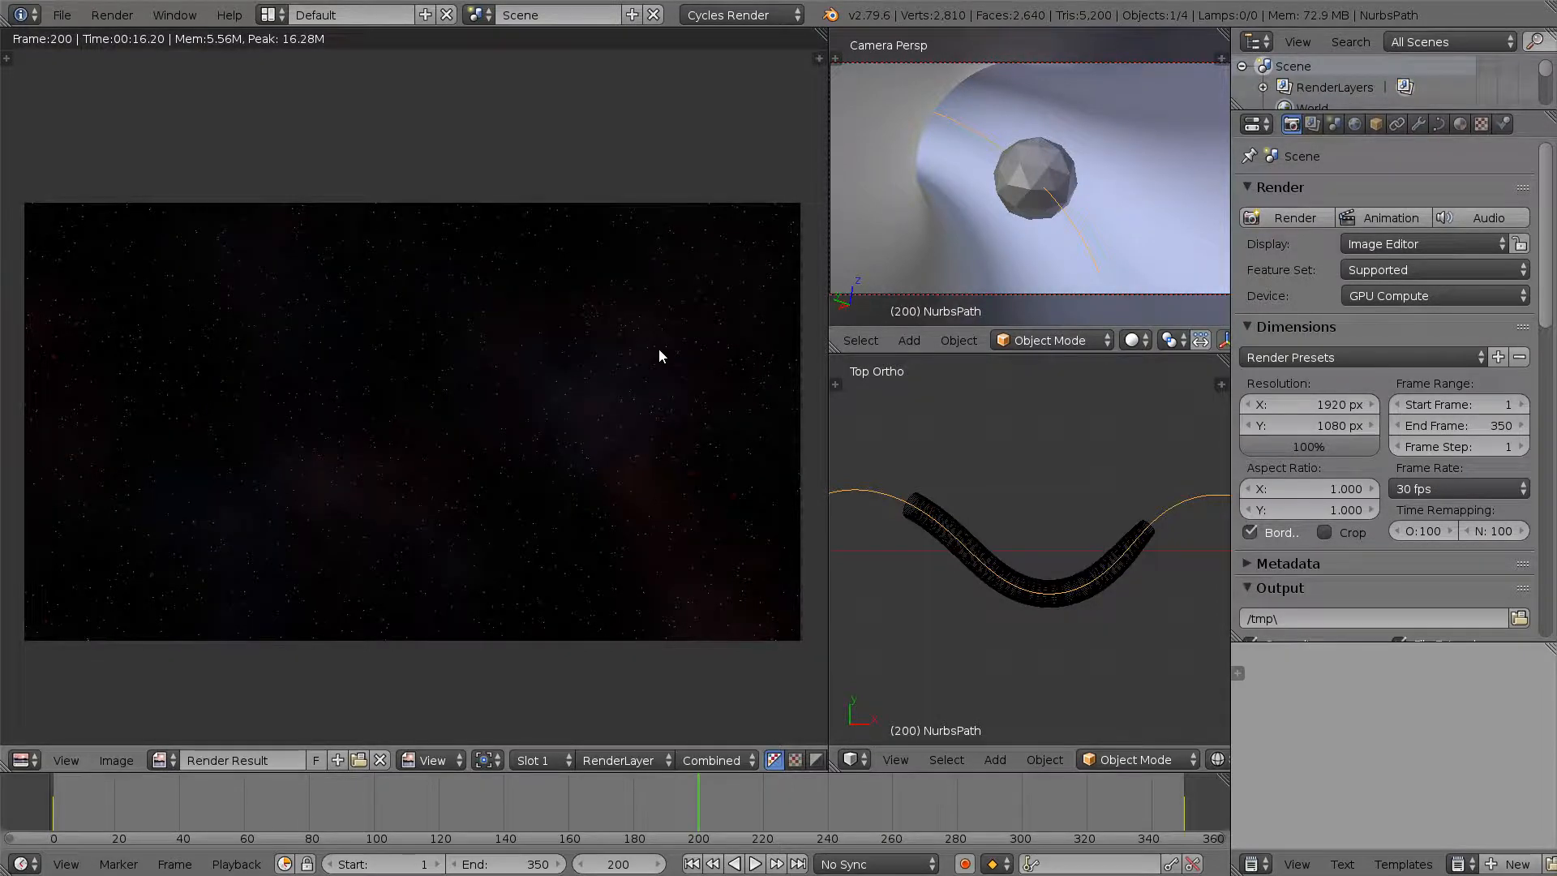
Bring back the node editor, enlarge the outliner and re-enable the Cylinder object for rendering
key(shift+F3)
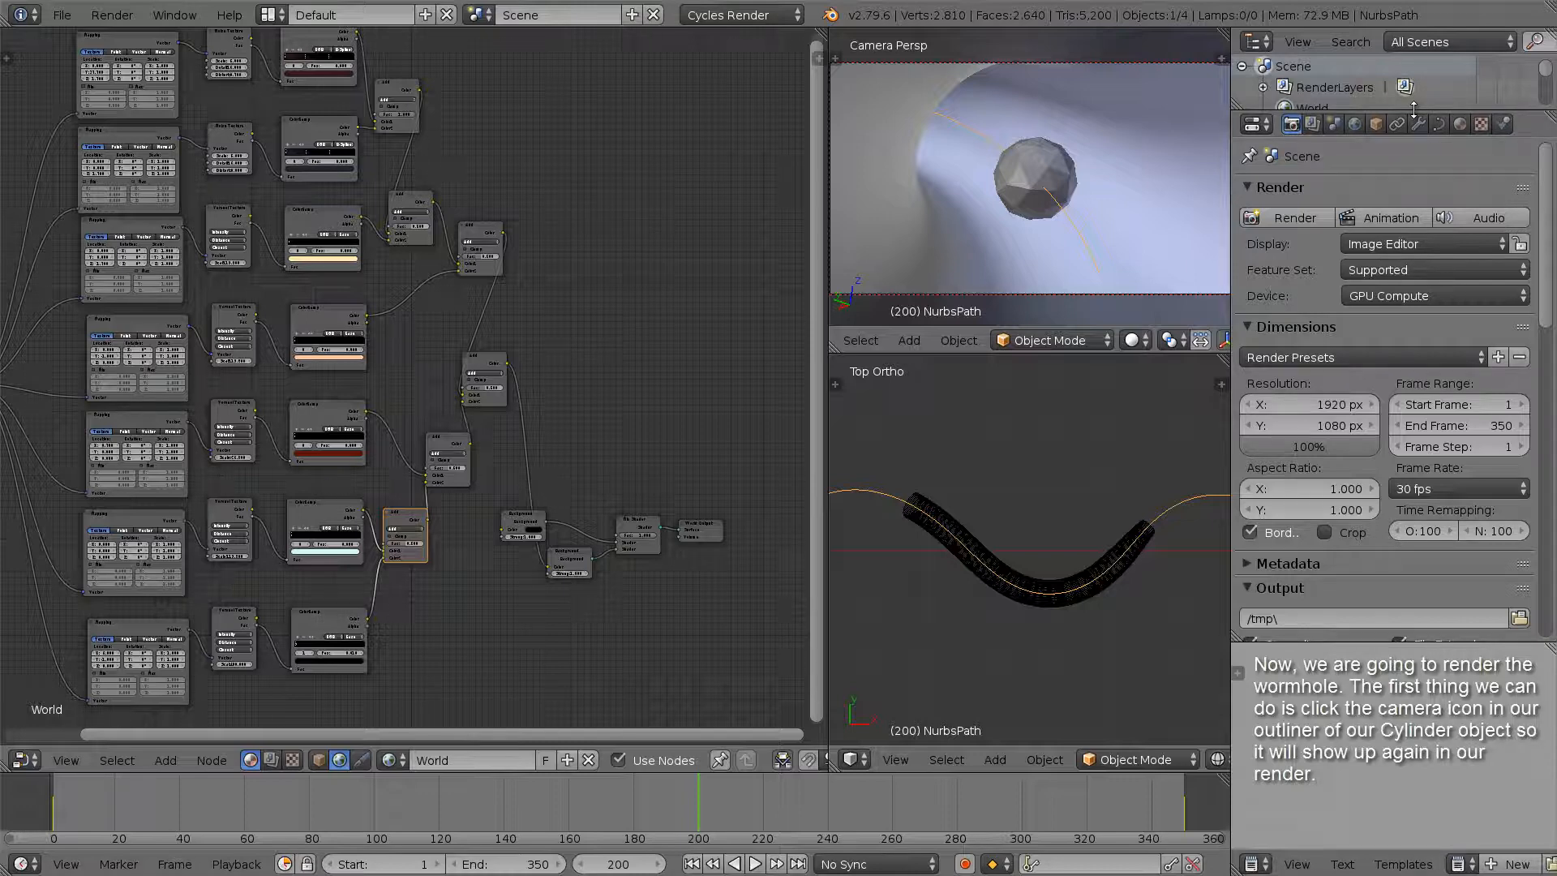
drag(1413, 111, 1434, 310)
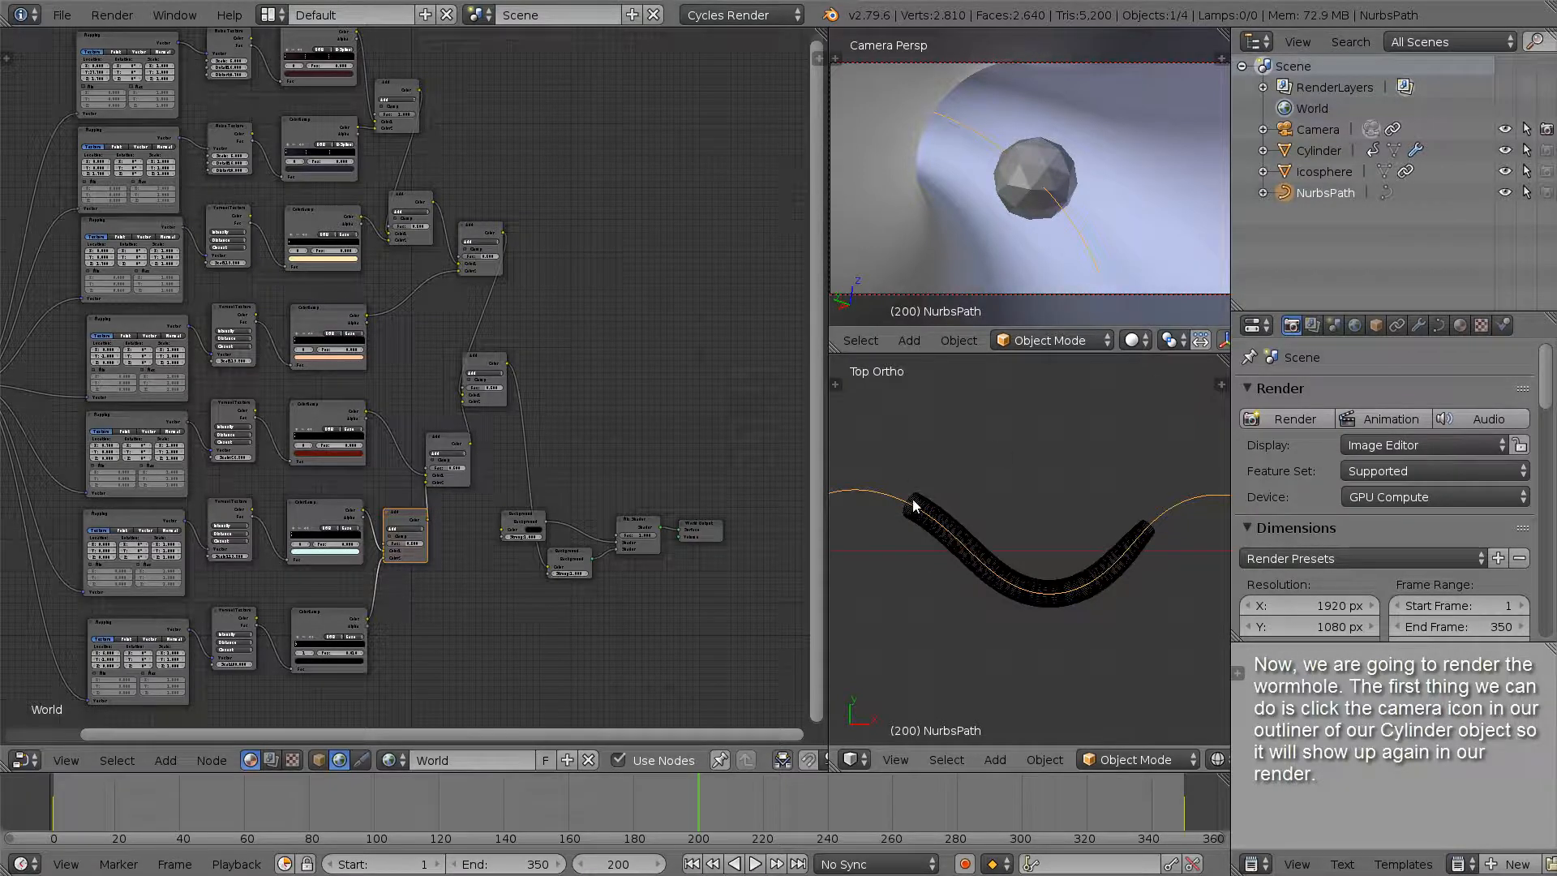
right_click(938, 502)
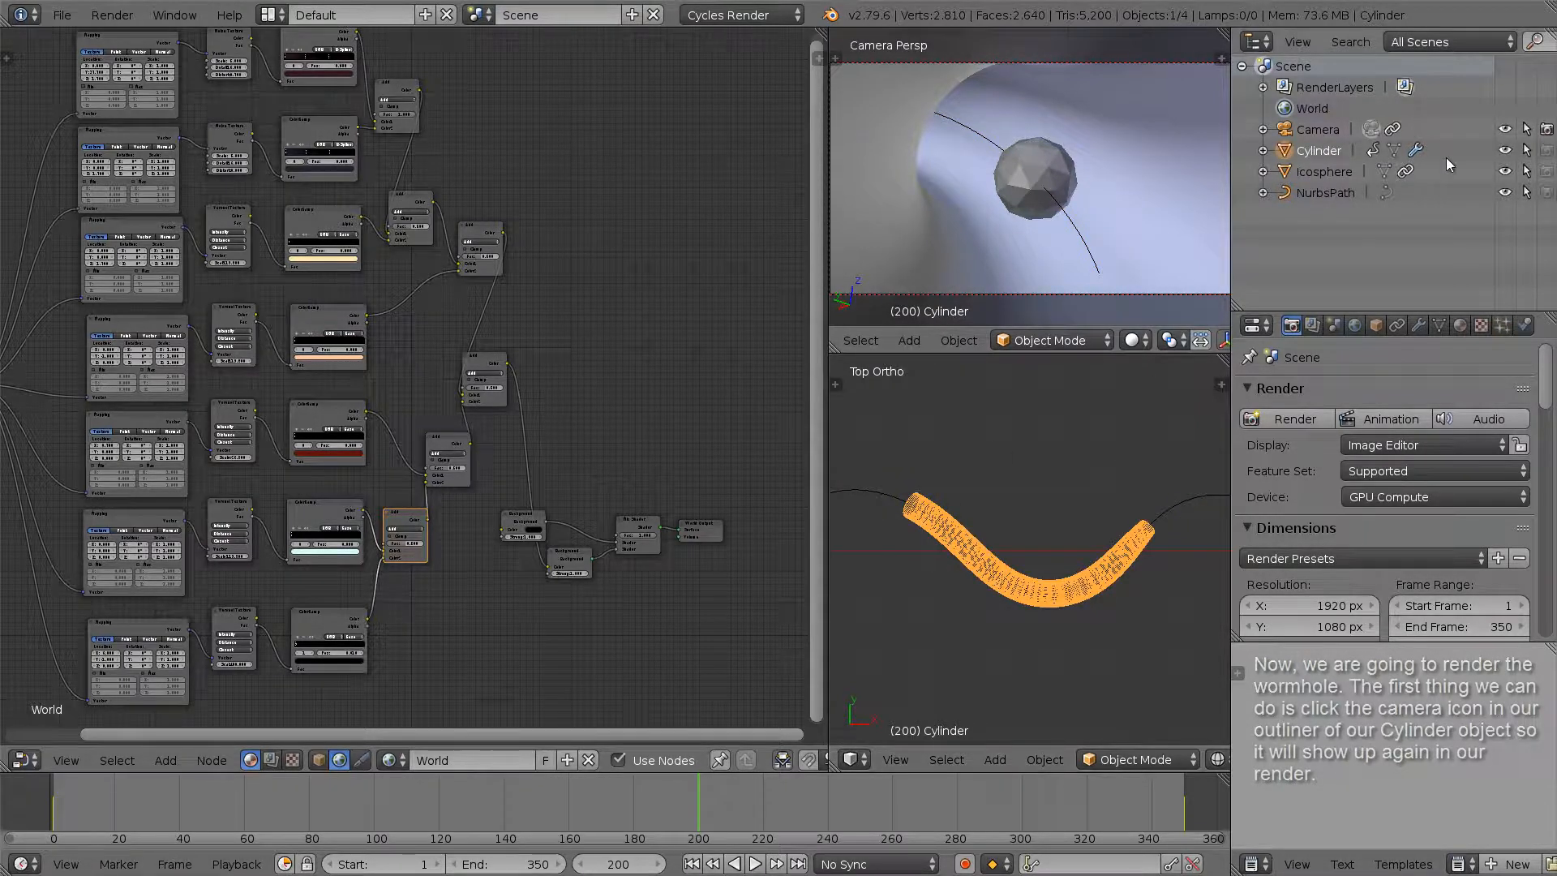
click(1547, 151)
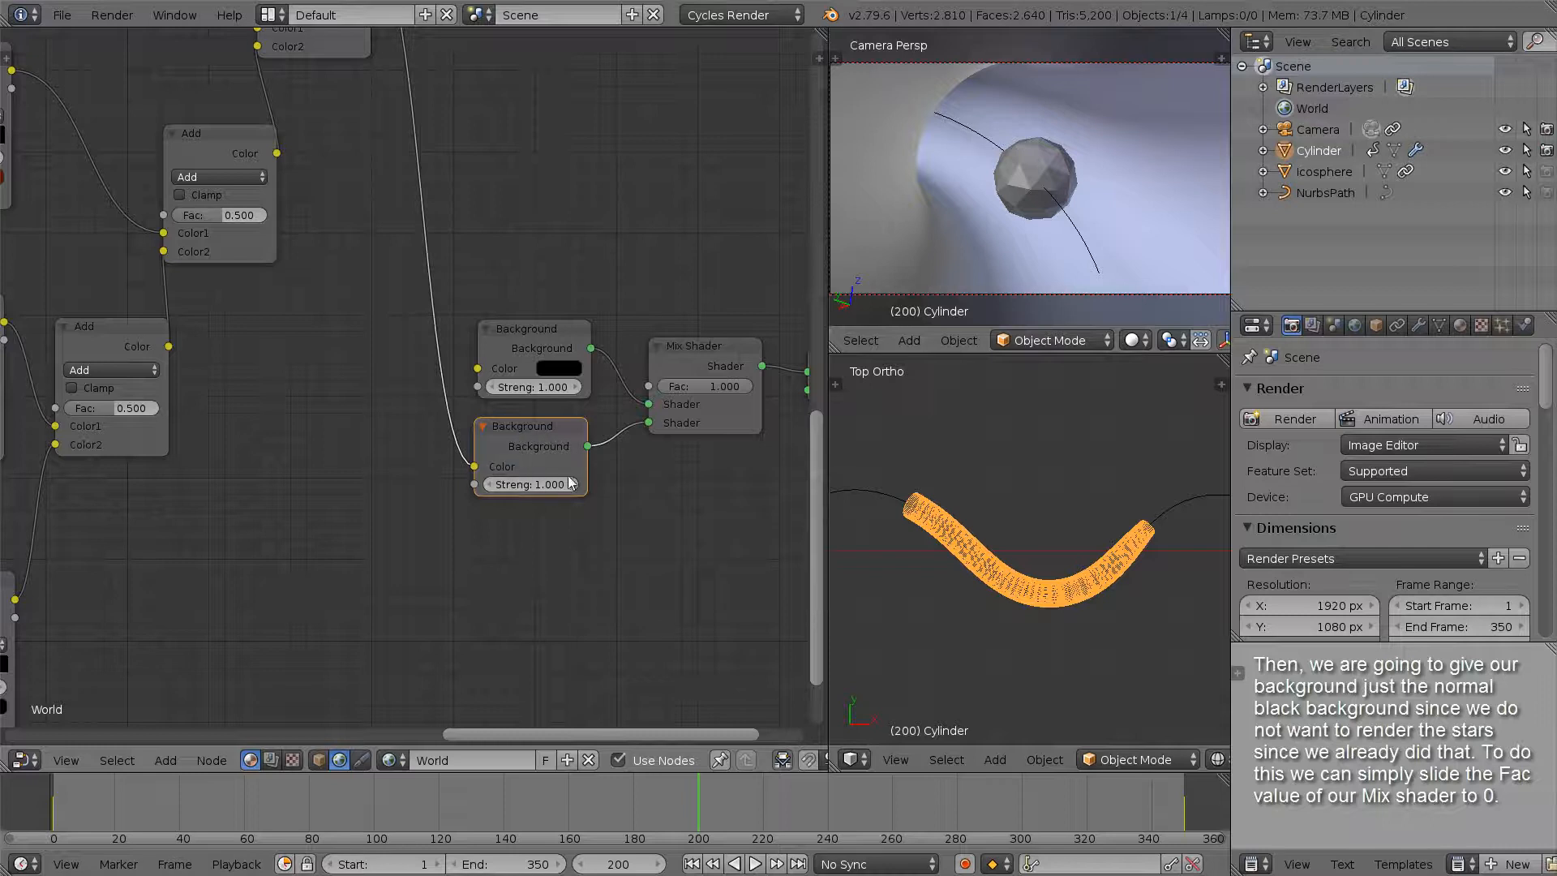
Set the world Mix Shader's Fac to 0 so that only the plain black background is used
click(553, 329)
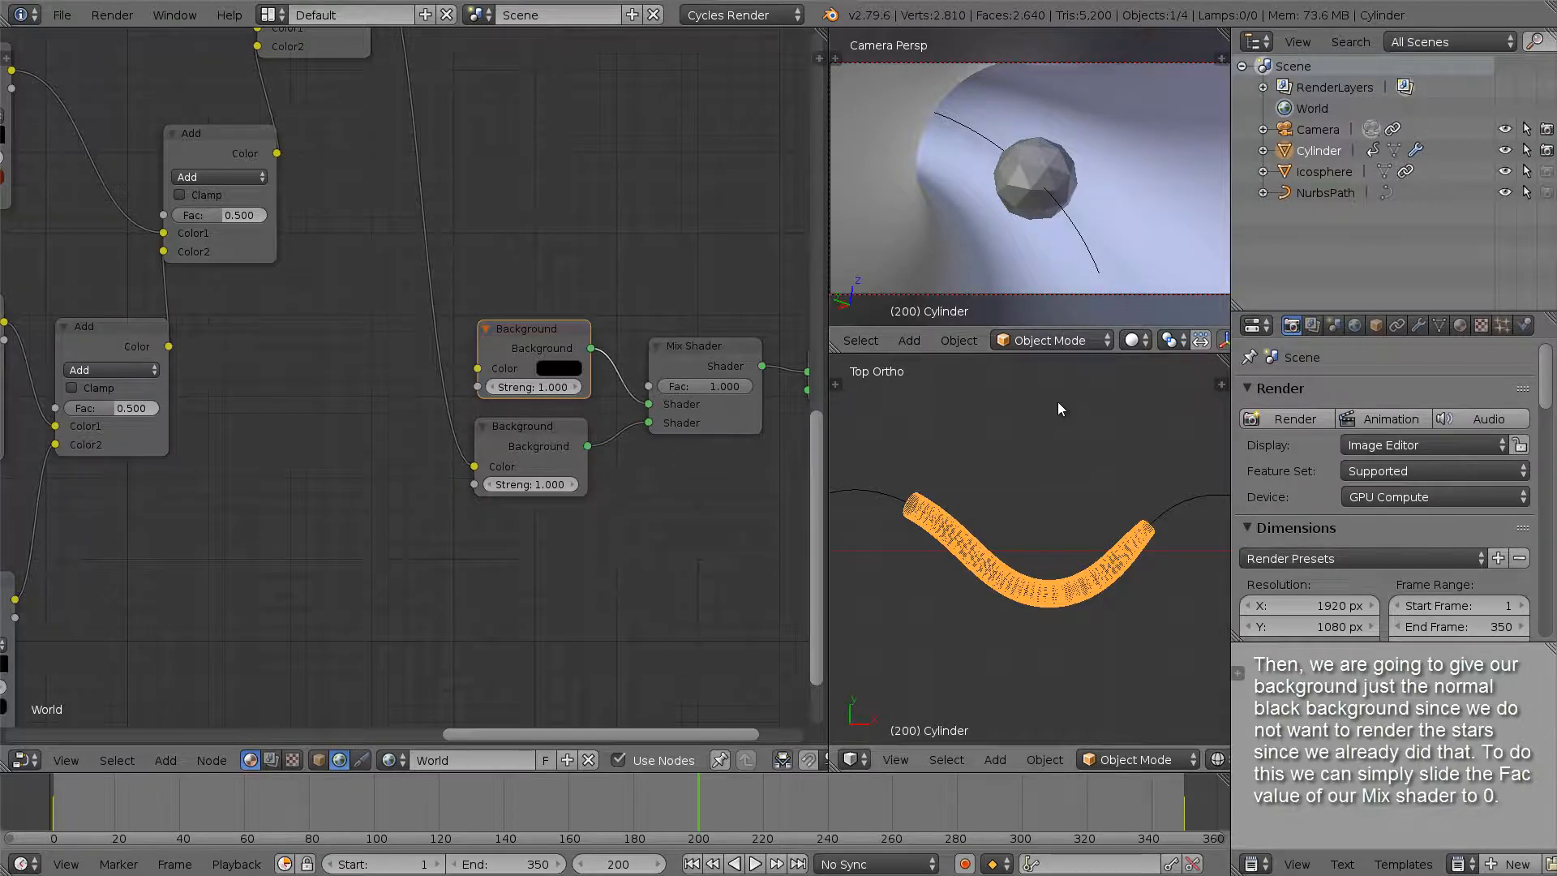
drag(713, 386, 601, 385)
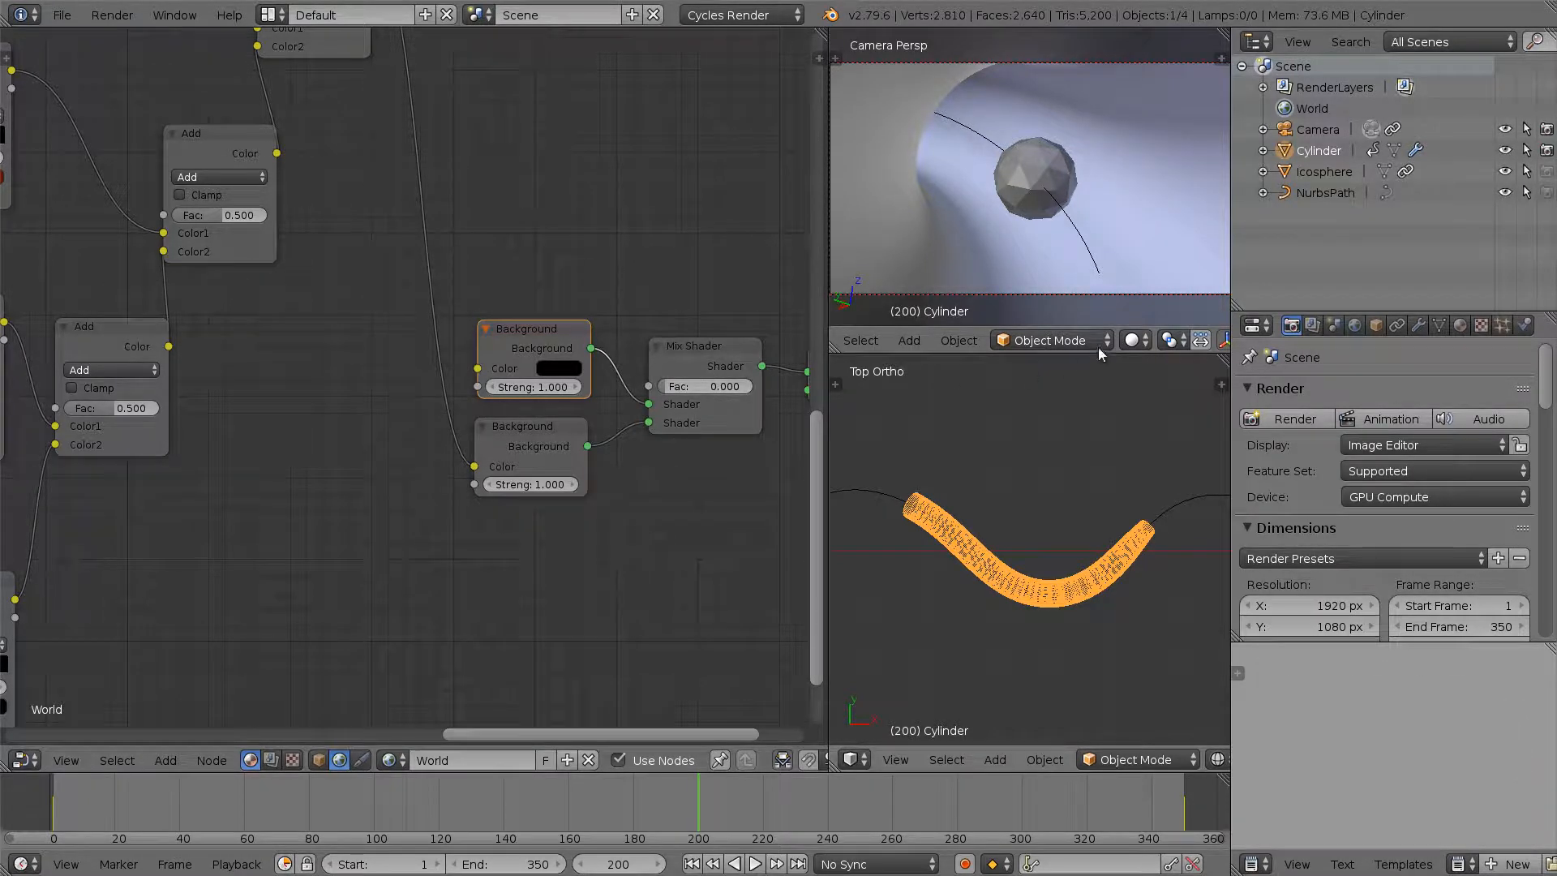
Hide the wormhole cylinder and the icosphere in the viewports
key(h)
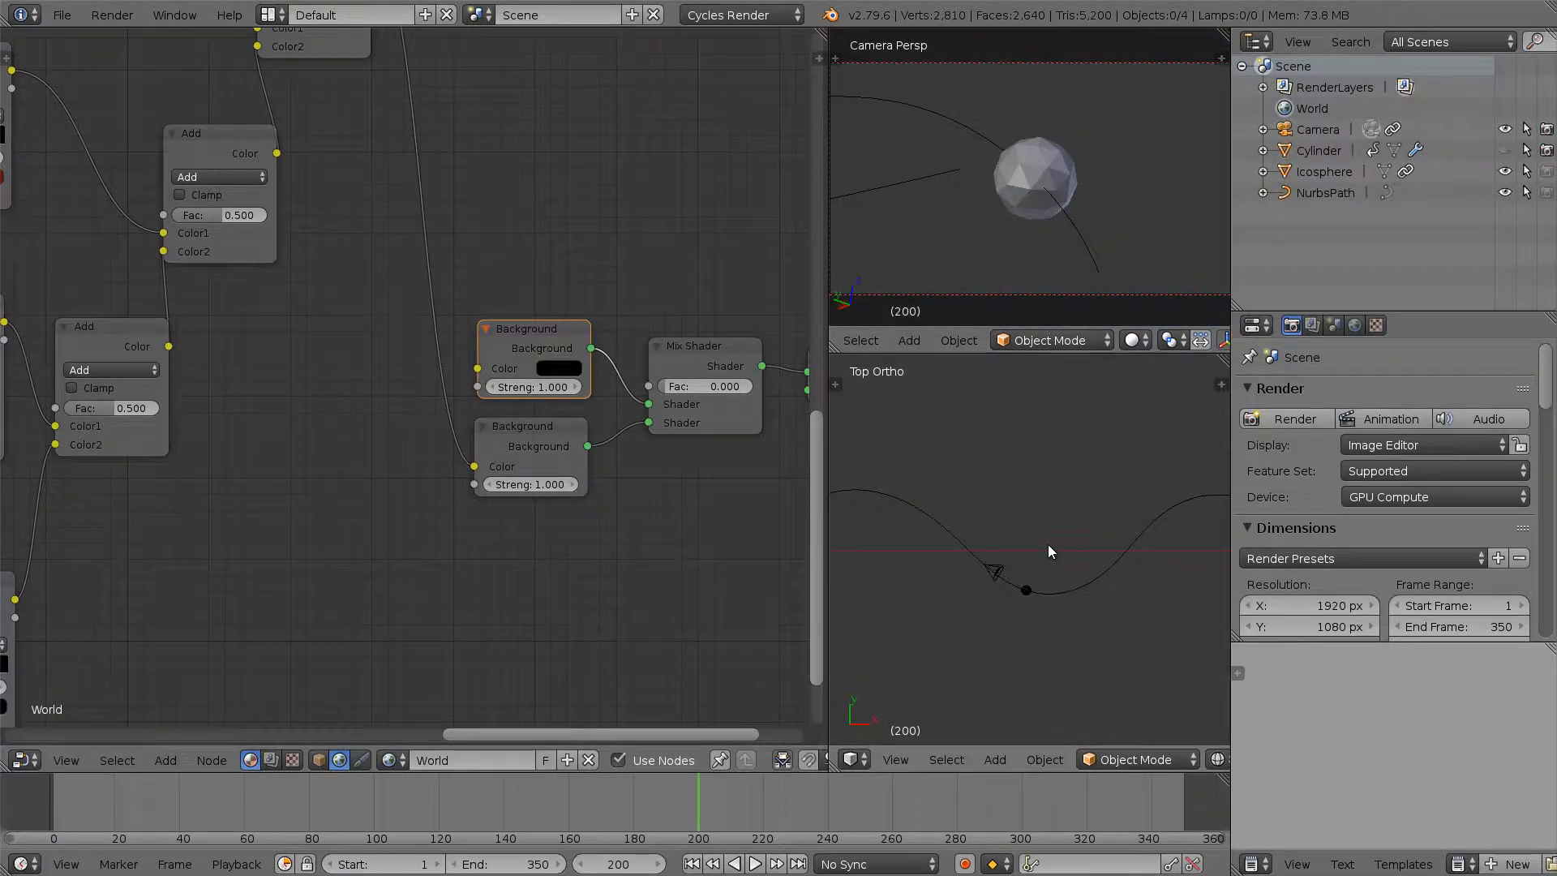
right_click(1054, 185)
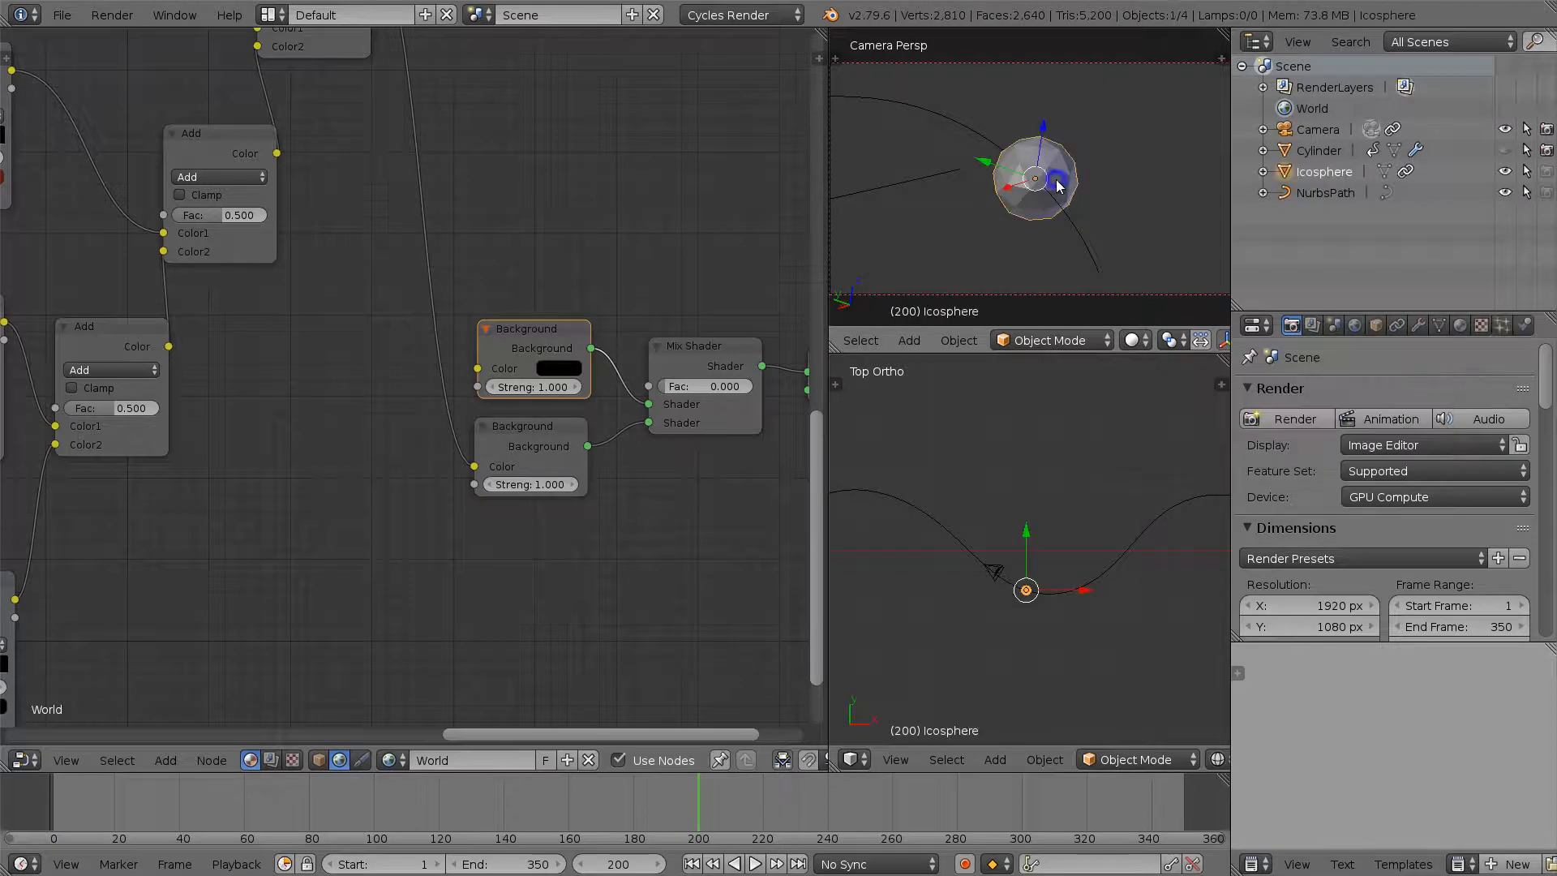
key(h)
Switch the camera view's shading to Rendered to preview the black background
click(1149, 339)
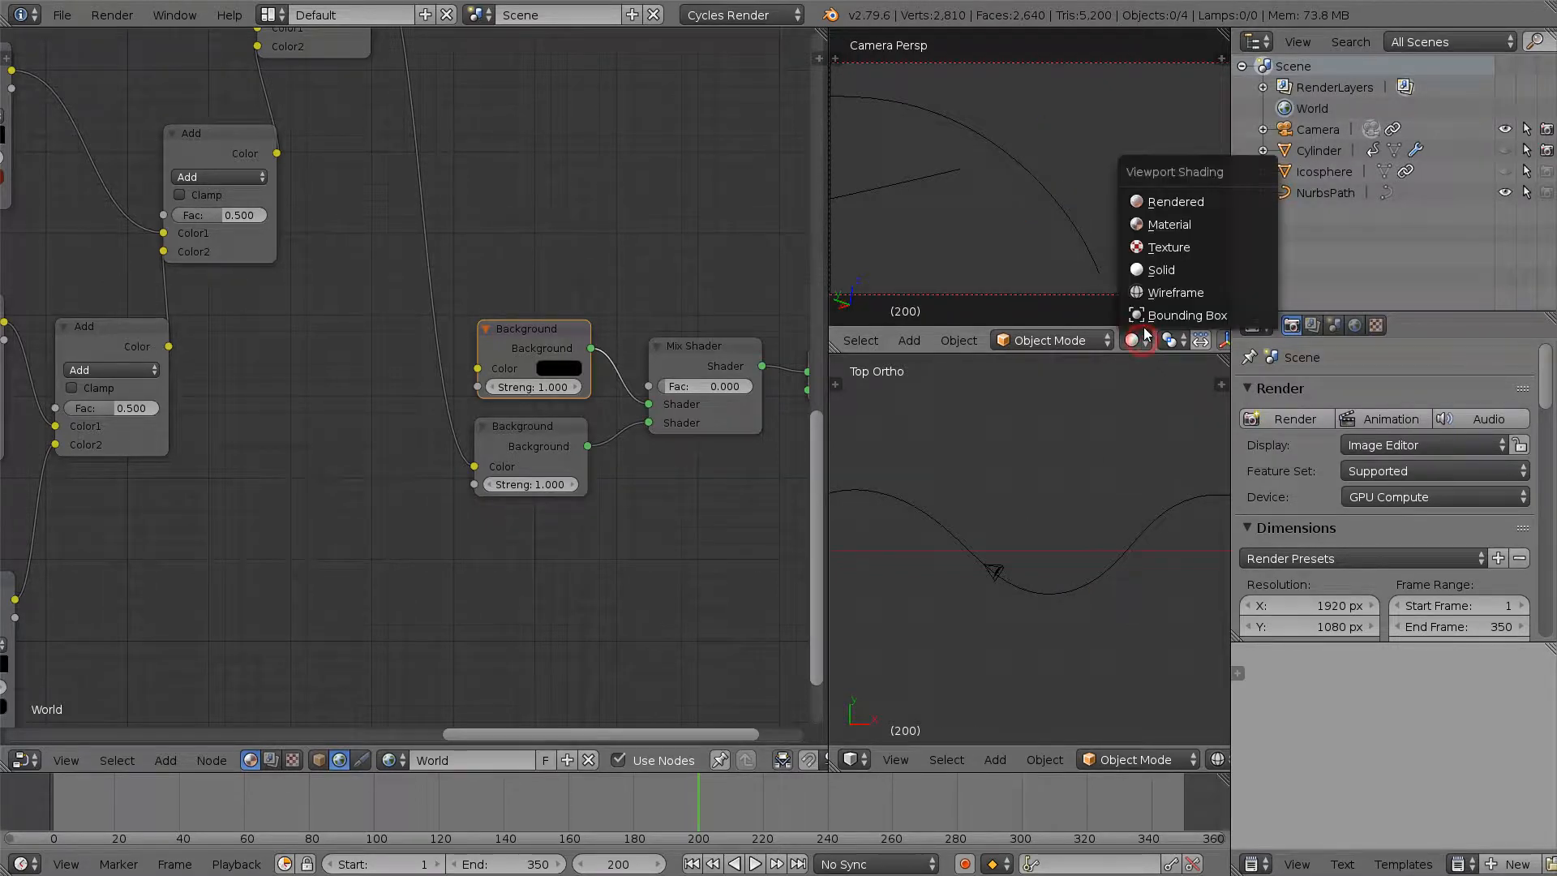
click(1152, 274)
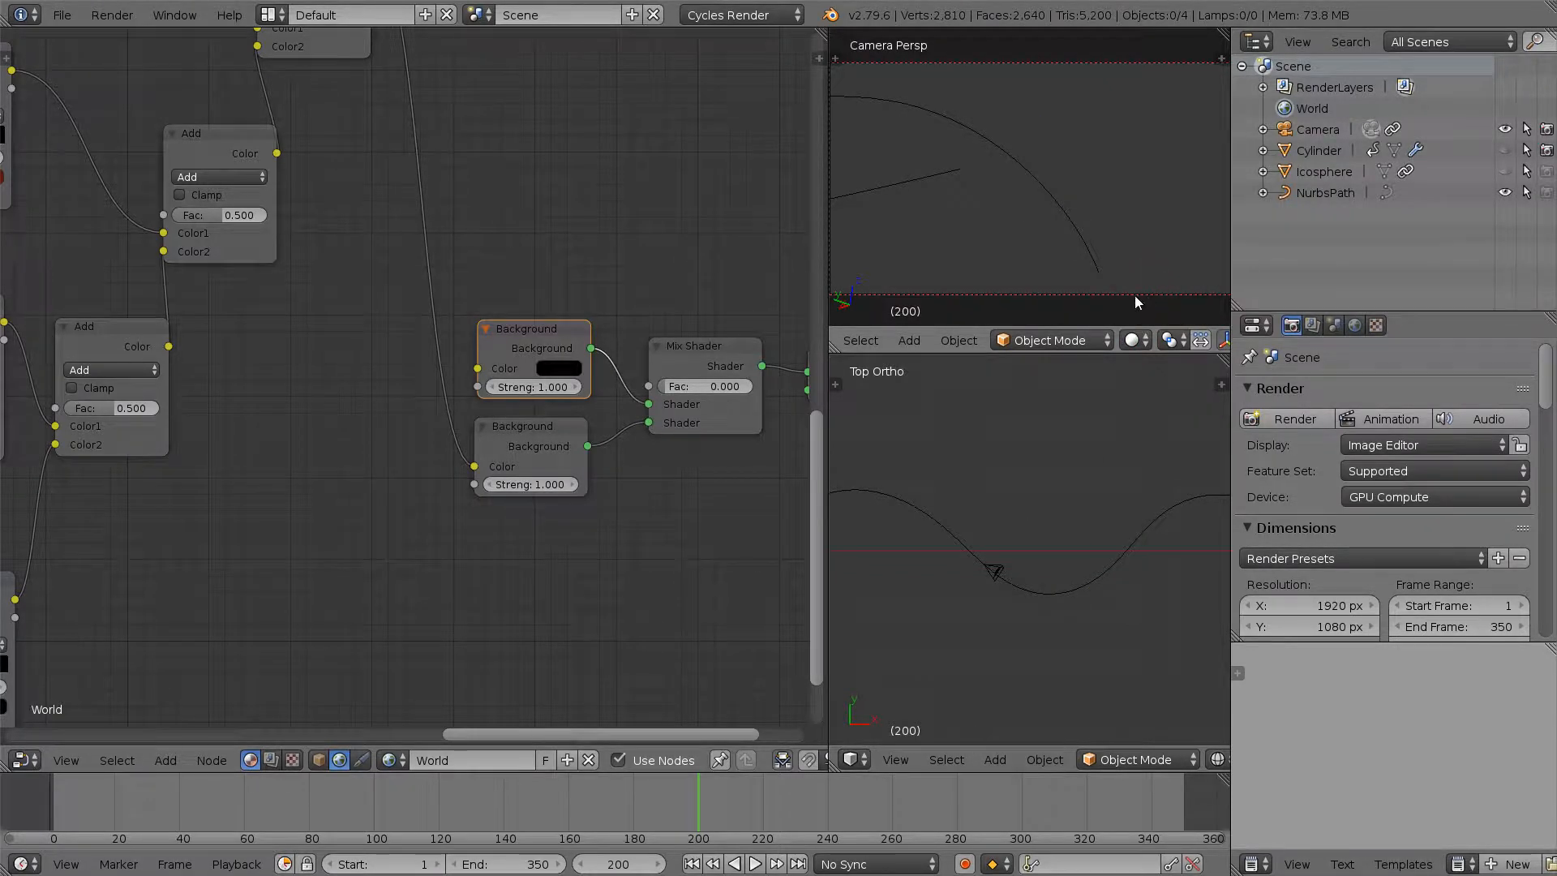
click(1133, 340)
click(1135, 215)
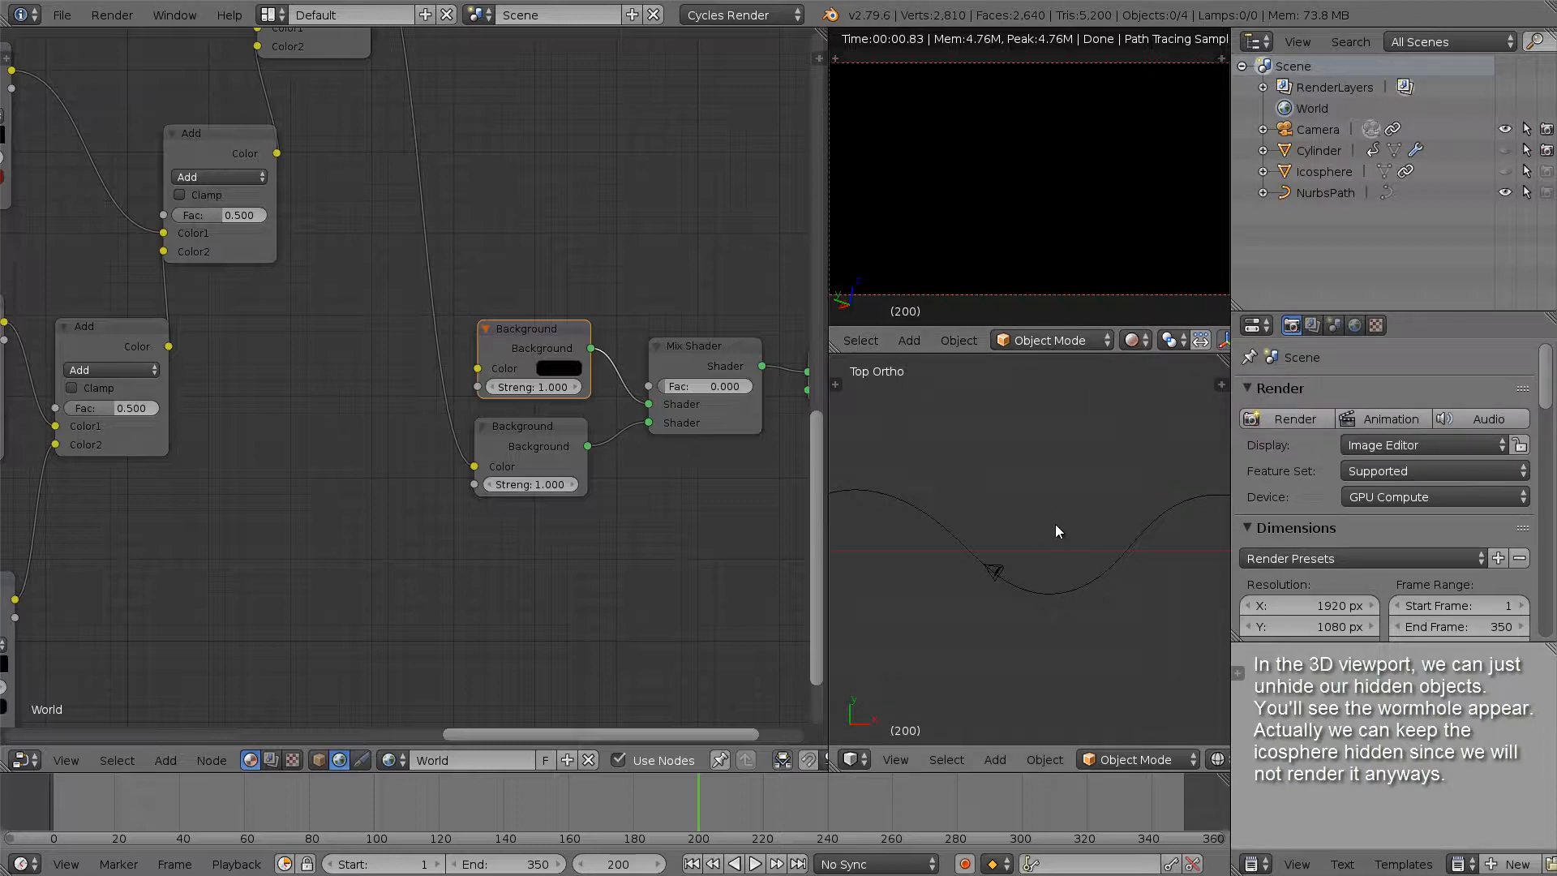
Unhide all hidden objects, then hide only the Icosphere again in the viewports
key(alt+h)
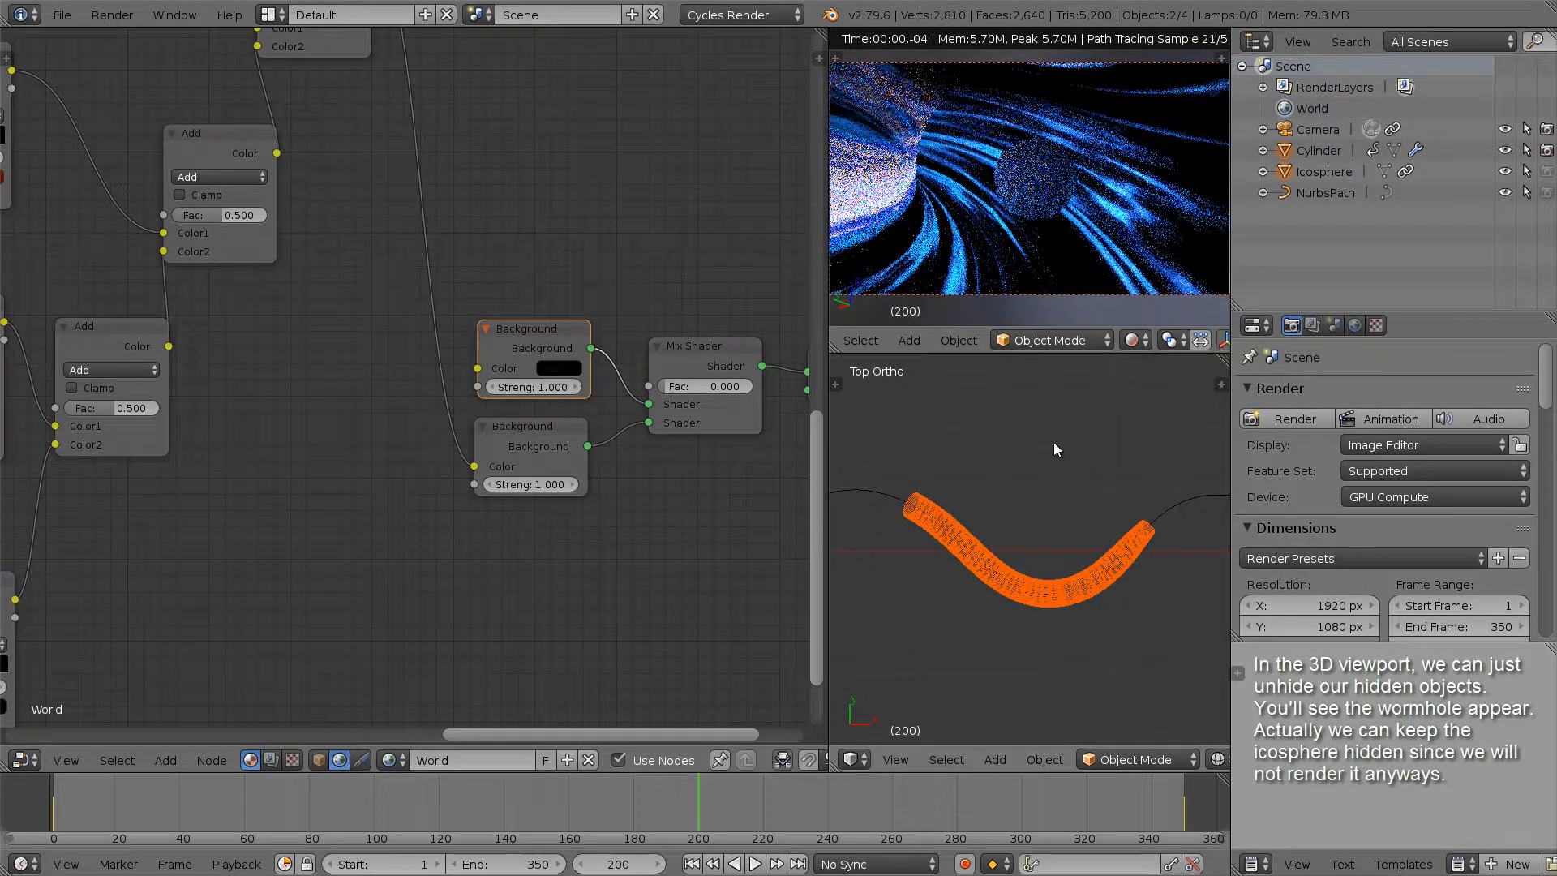
right_click(1033, 165)
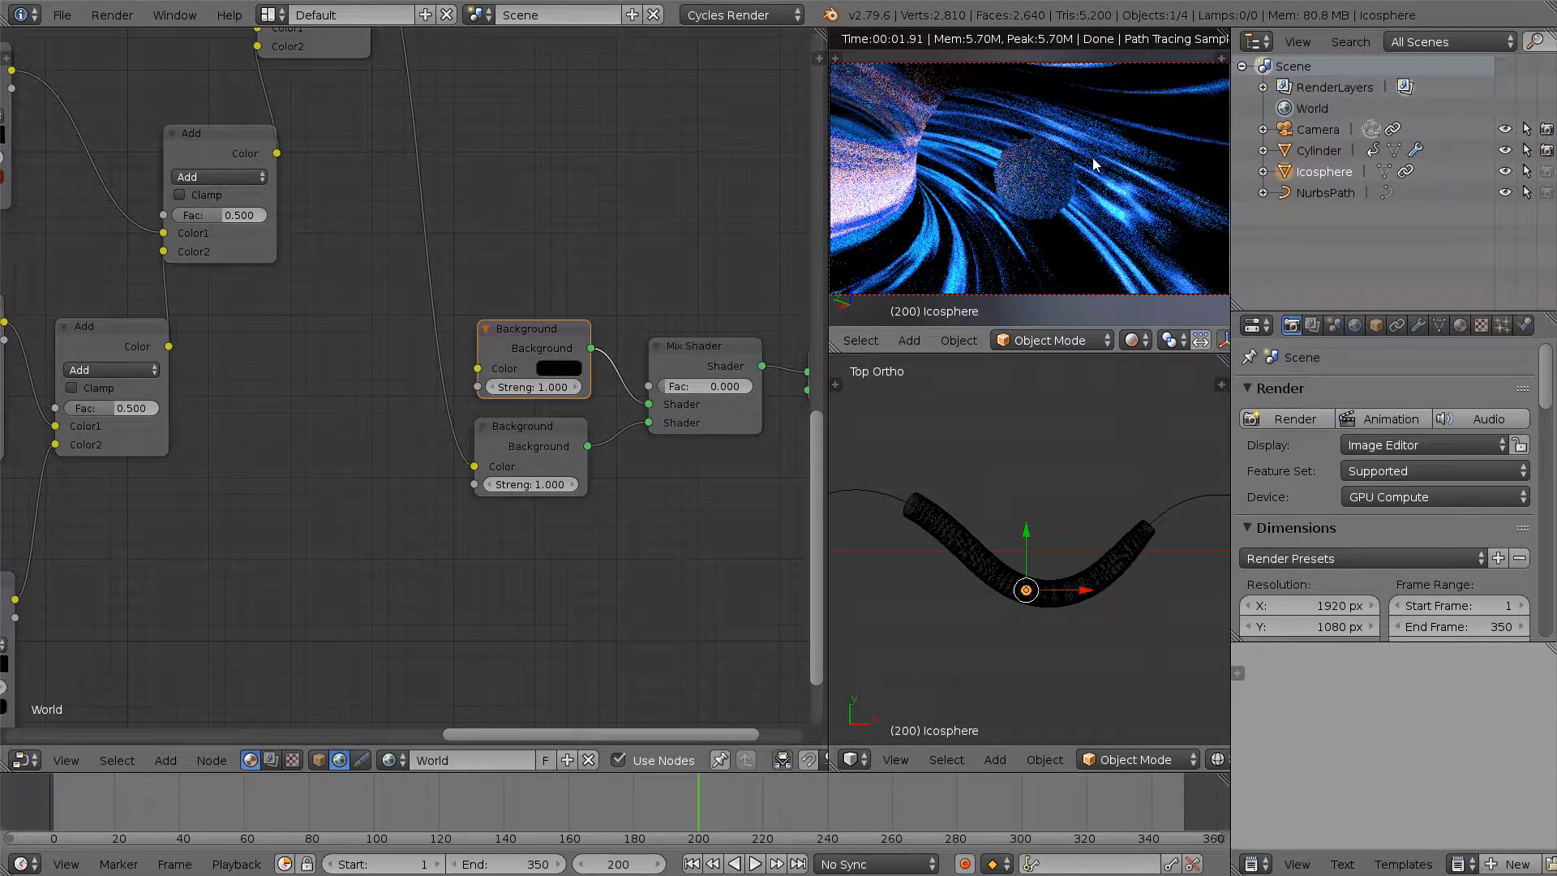
click(1506, 172)
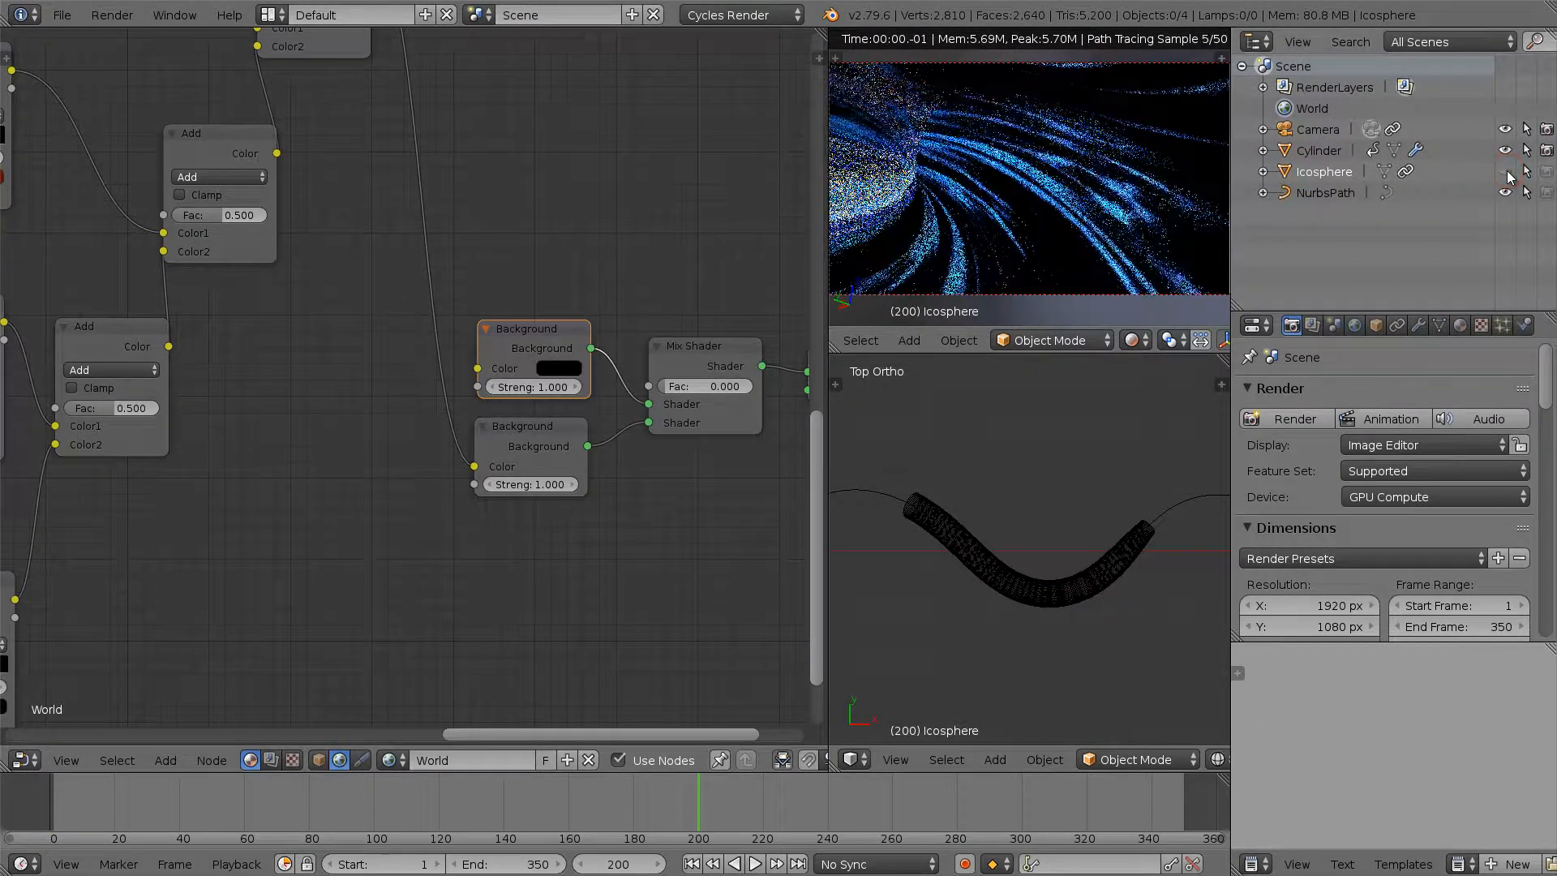
scroll(1036, 211, down, 2)
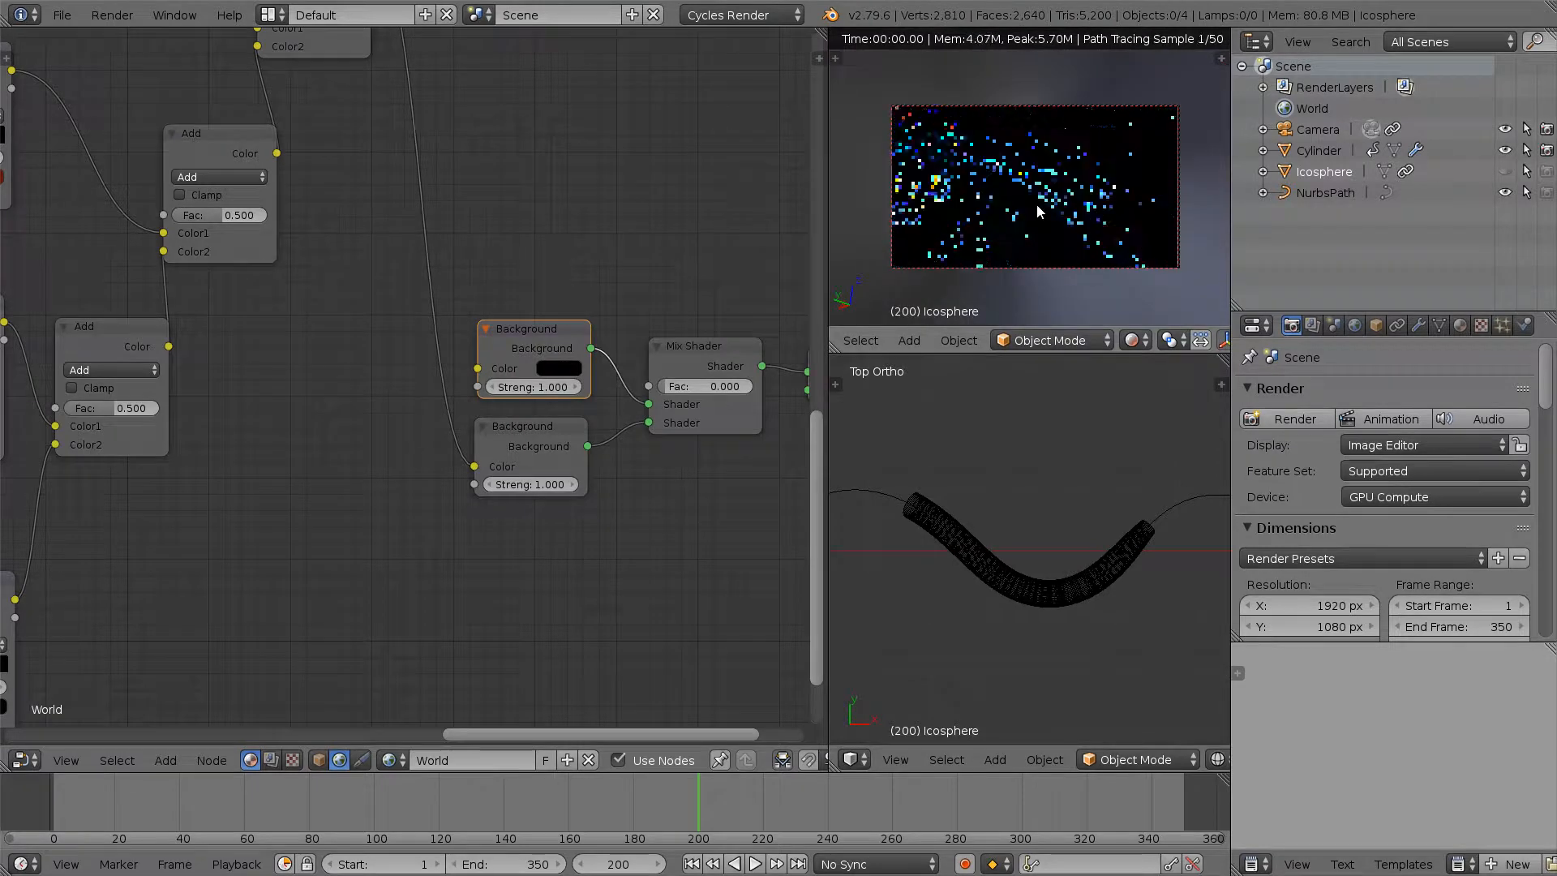
Display the cylinder's wormhole shader nodes and select the lower Mapping node that feeds the Noise Texture
right_click(942, 519)
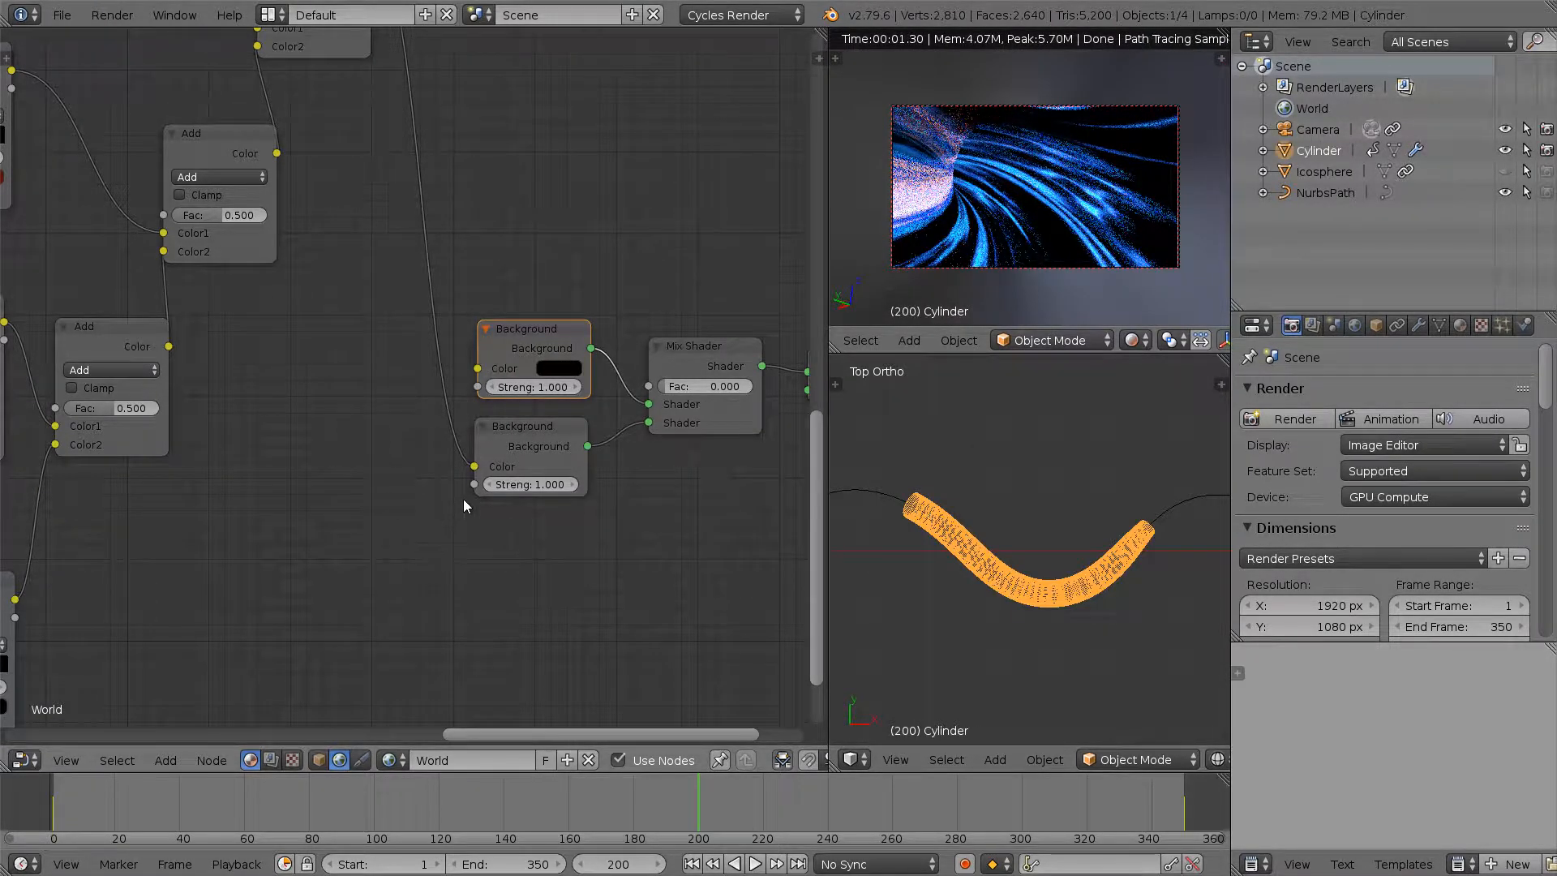
scroll(463, 499, down, 5)
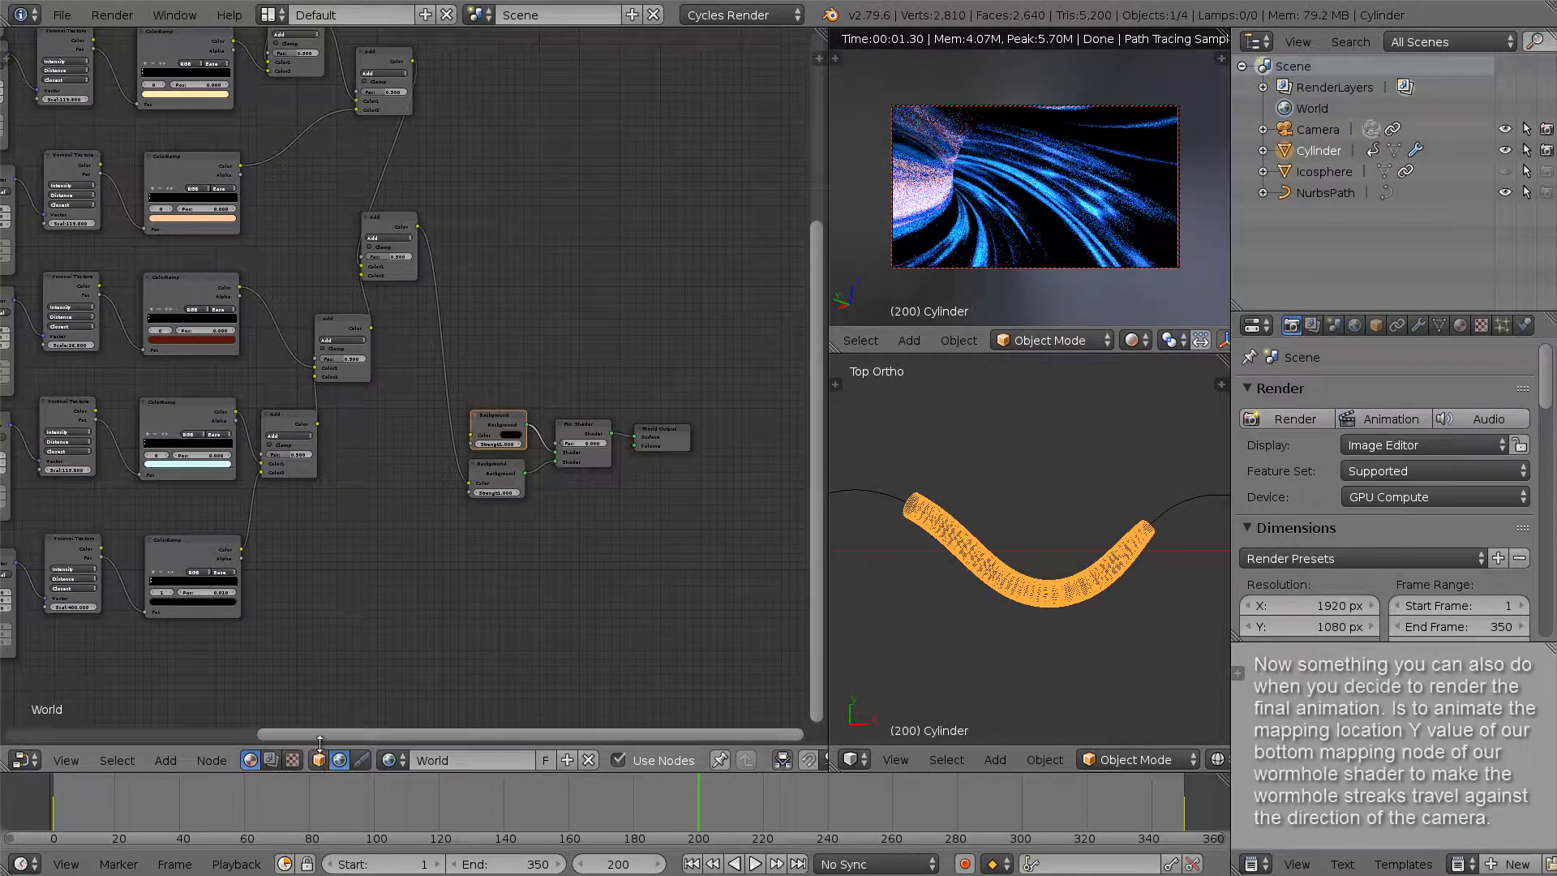
click(319, 760)
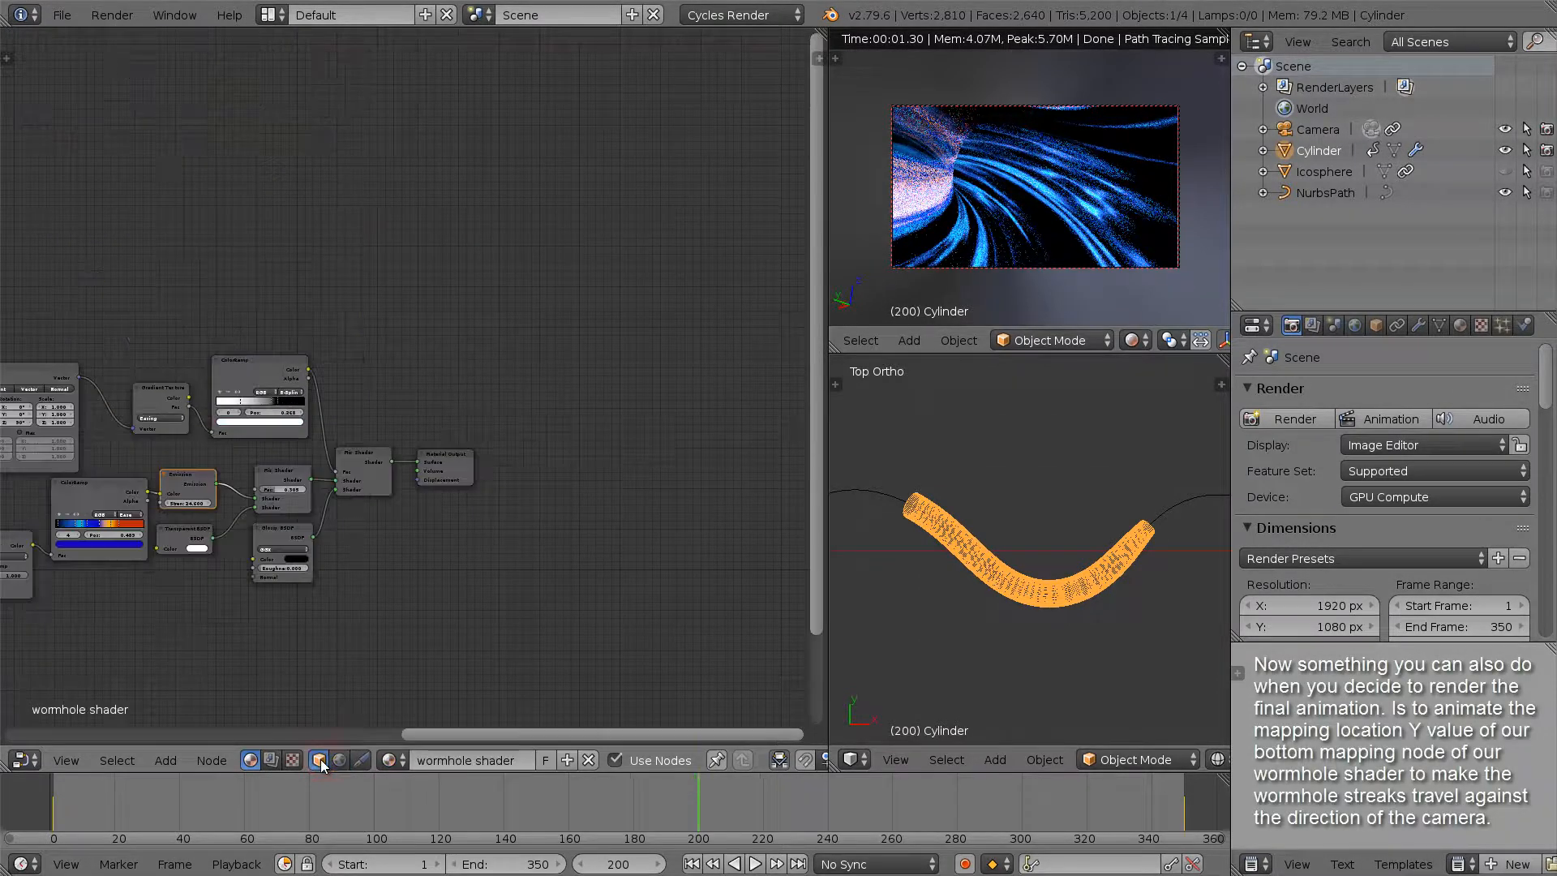
middle_drag(171, 640, 684, 395)
middle_drag(505, 483, 663, 483)
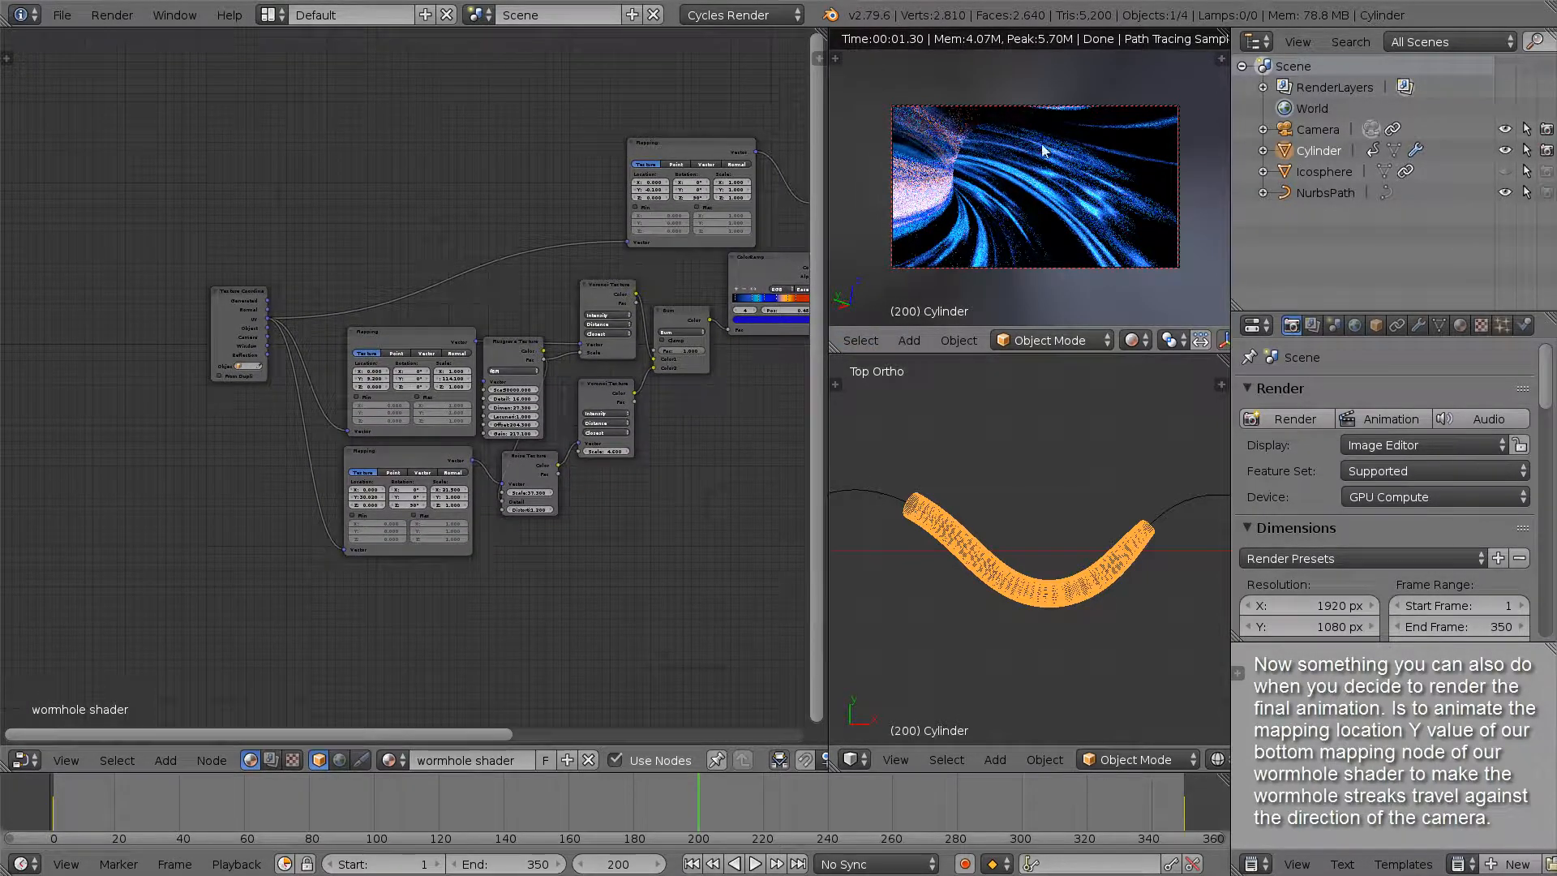
scroll(378, 503, up, 3)
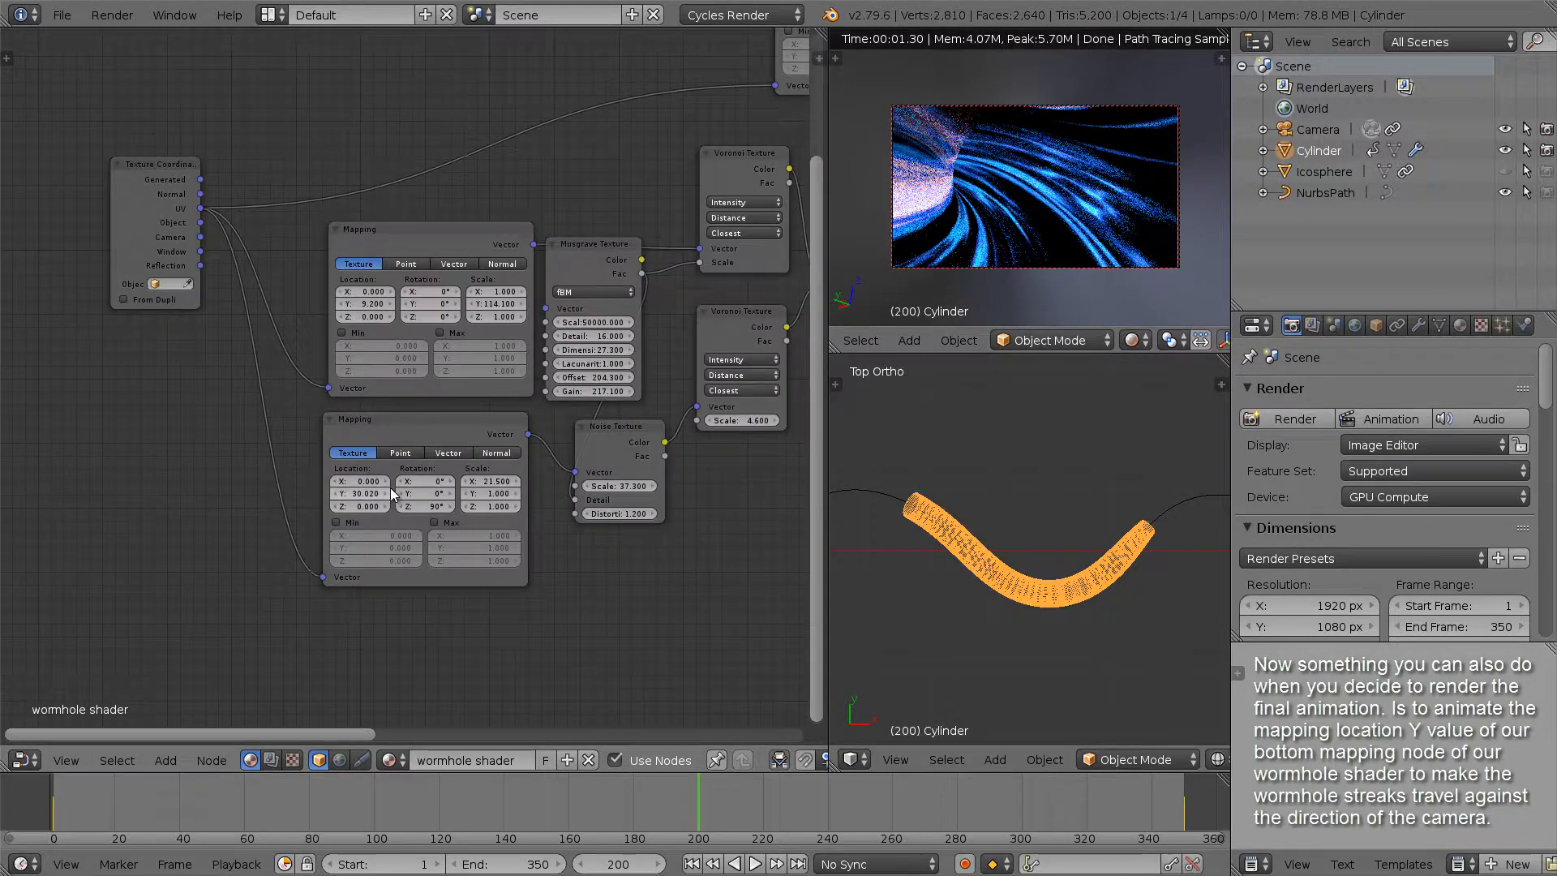
click(478, 418)
middle_drag(475, 419, 420, 420)
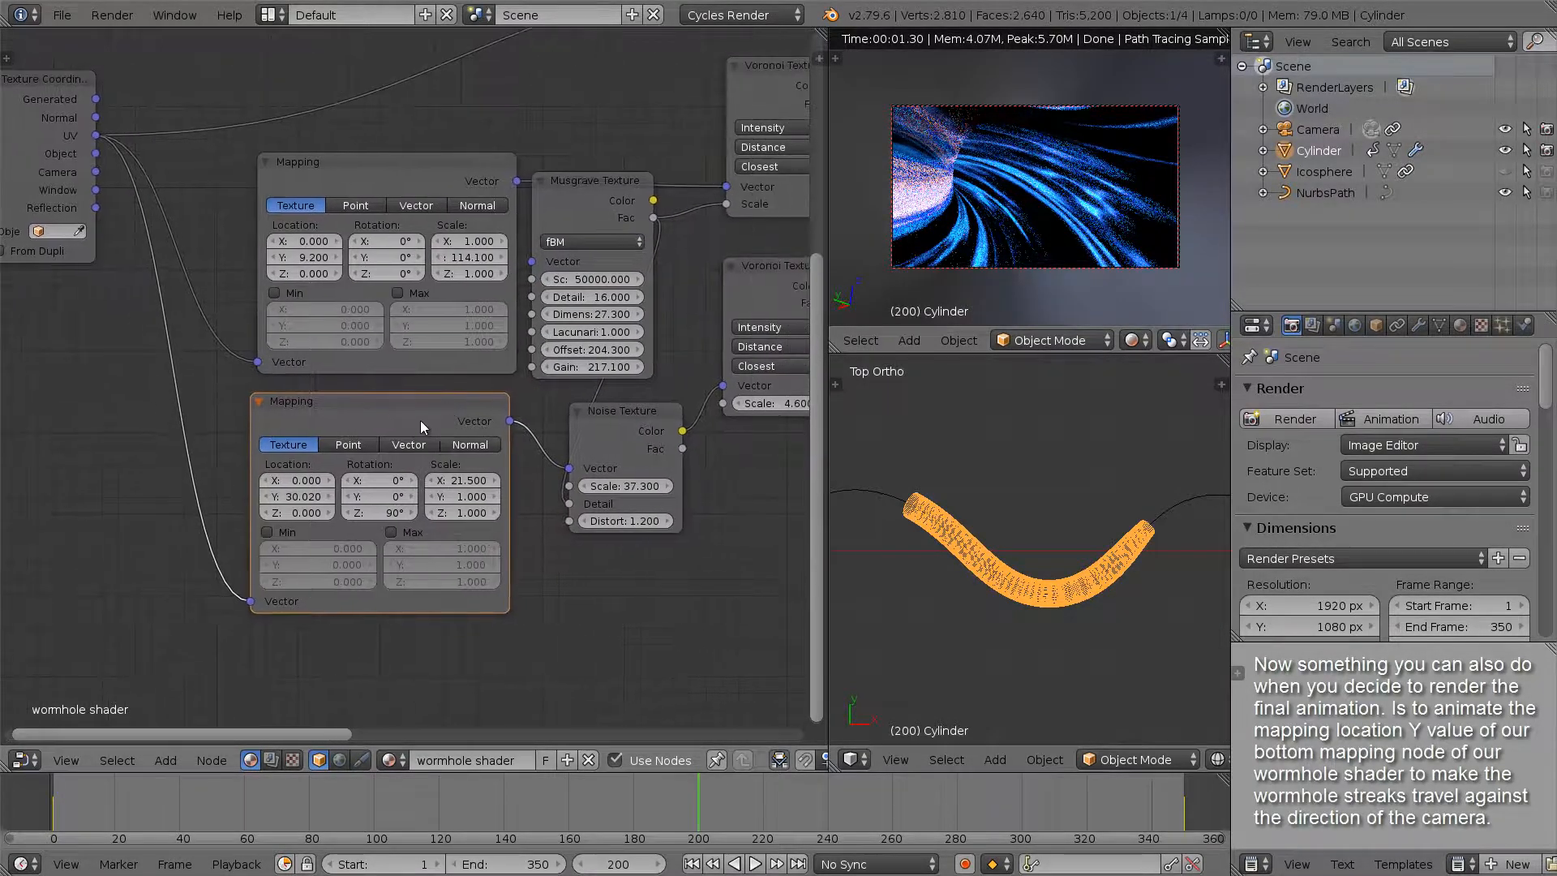
Shift the lower Mapping node's Location Y back and forth to move the wormhole streaks, leaving it at 30.420
mouse_move(305, 503)
mouse_down()
mouse_move(349, 511)
mouse_move(314, 512)
mouse_move(327, 510)
mouse_up()
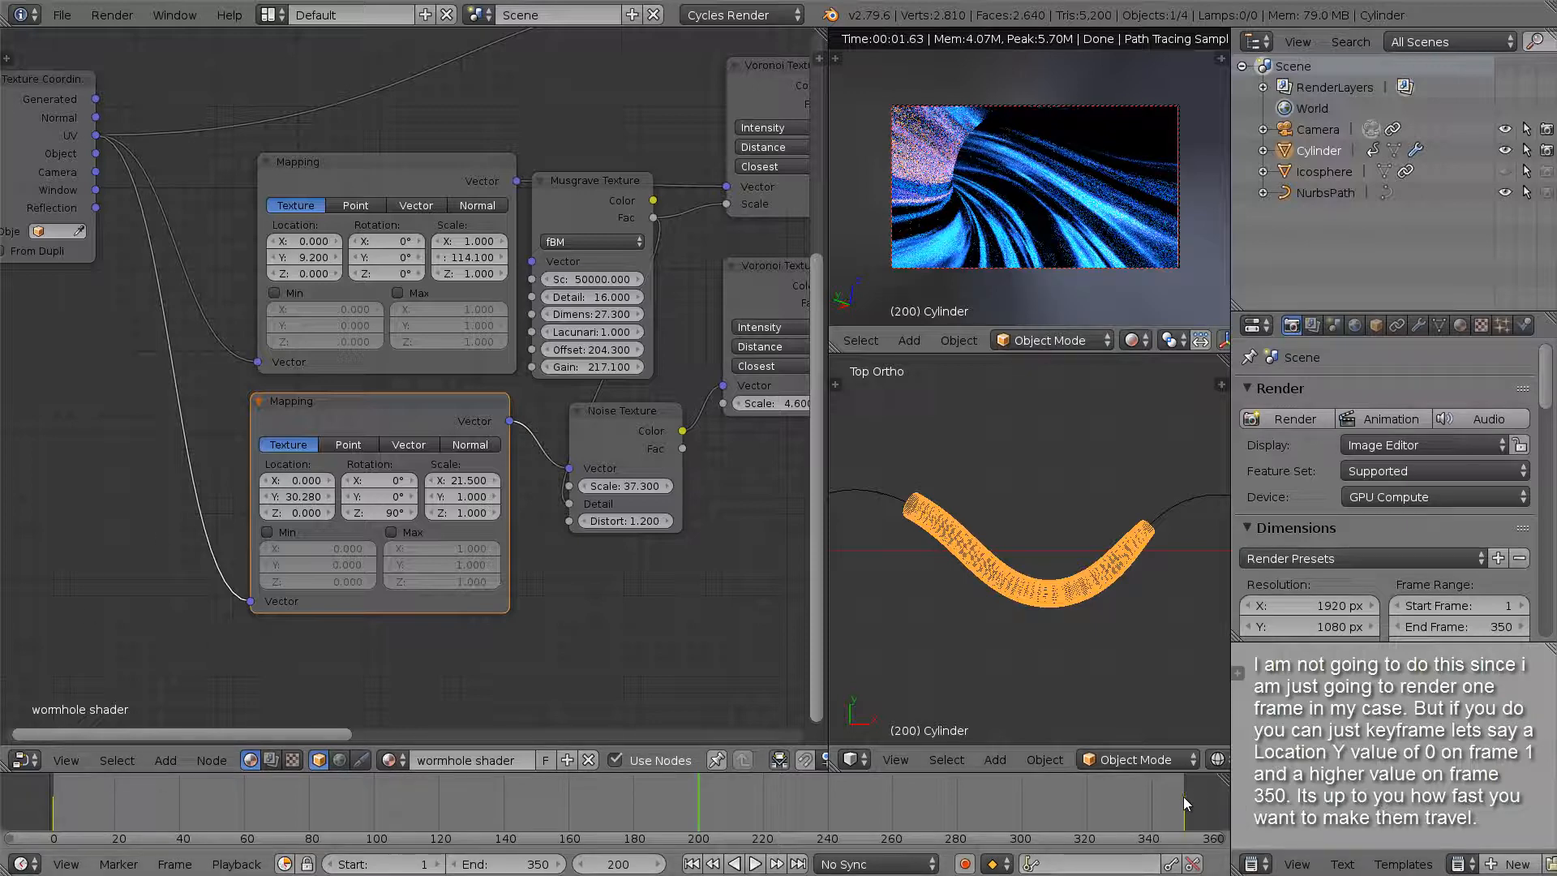
drag(312, 500, 281, 501)
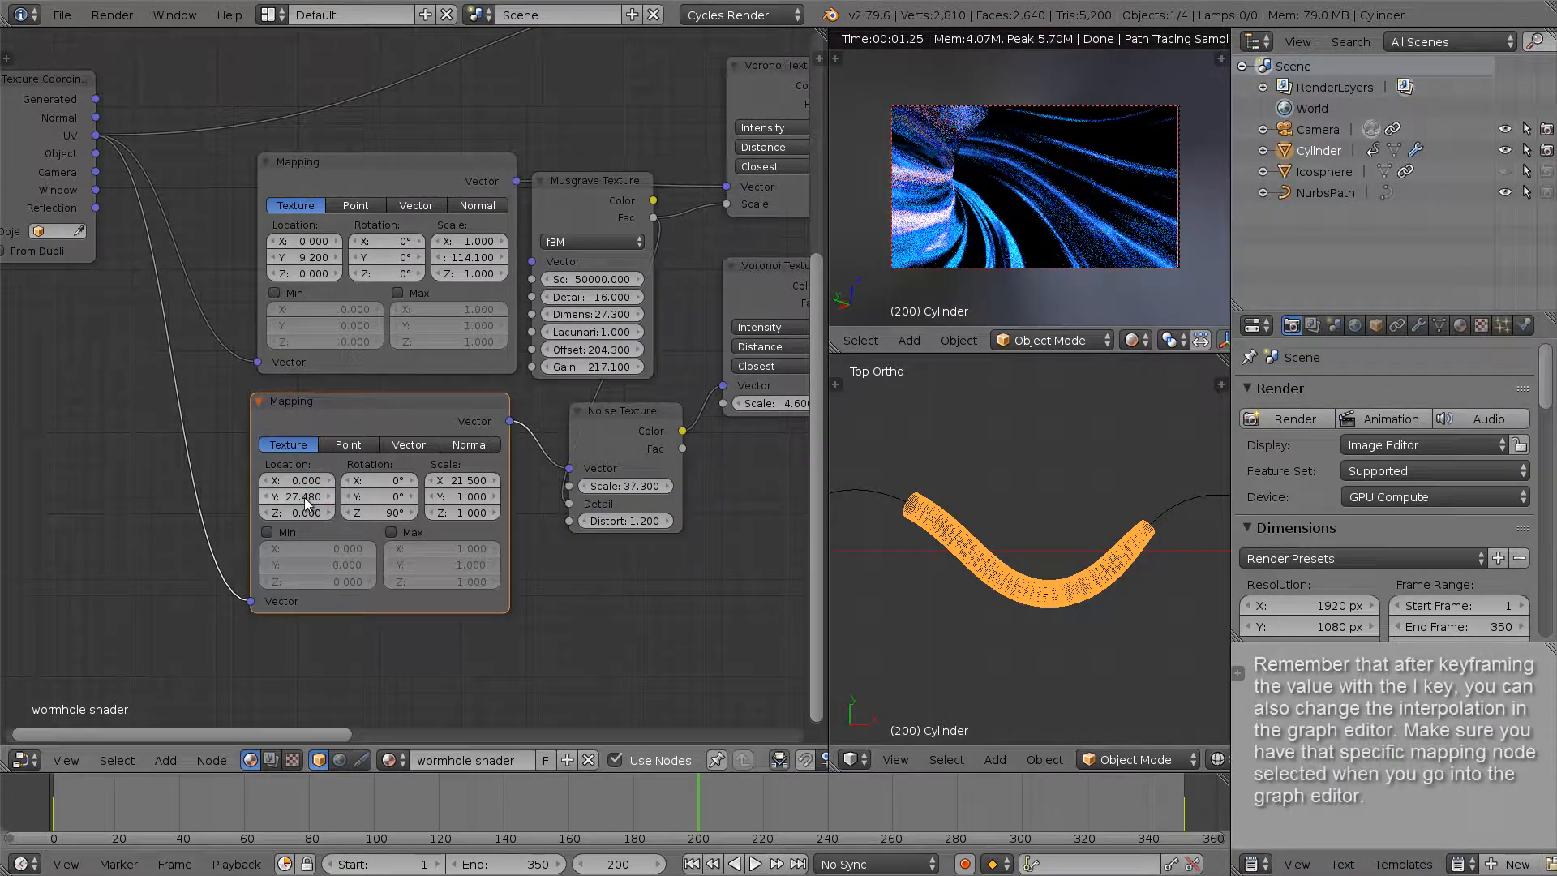
drag(310, 496, 537, 532)
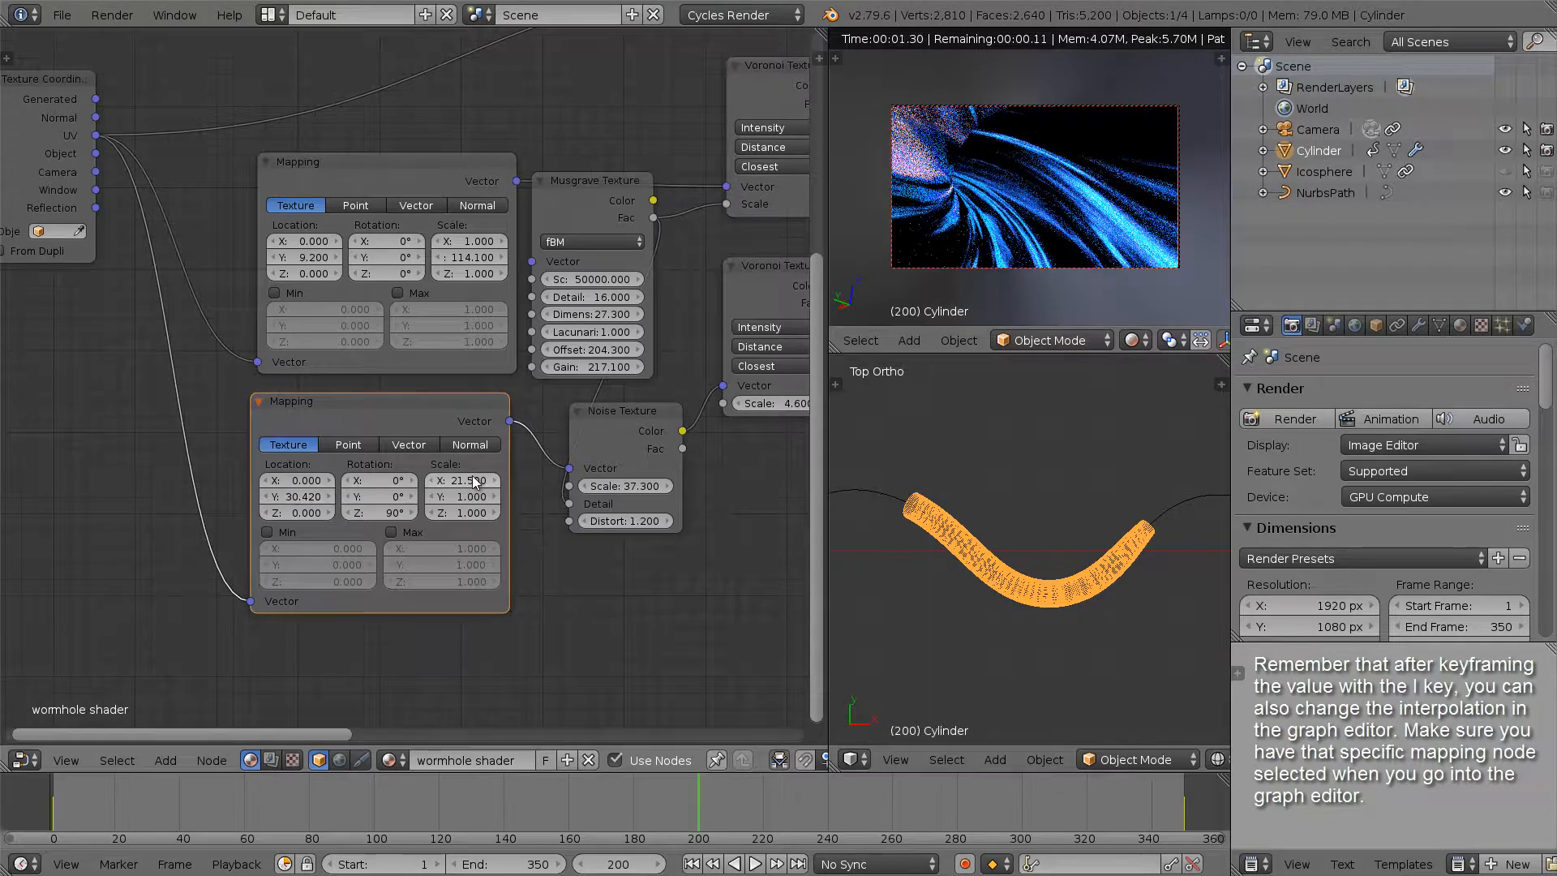
Set the Cycles render samples to 500 for the wormhole render
scroll(1406, 479, down, 12)
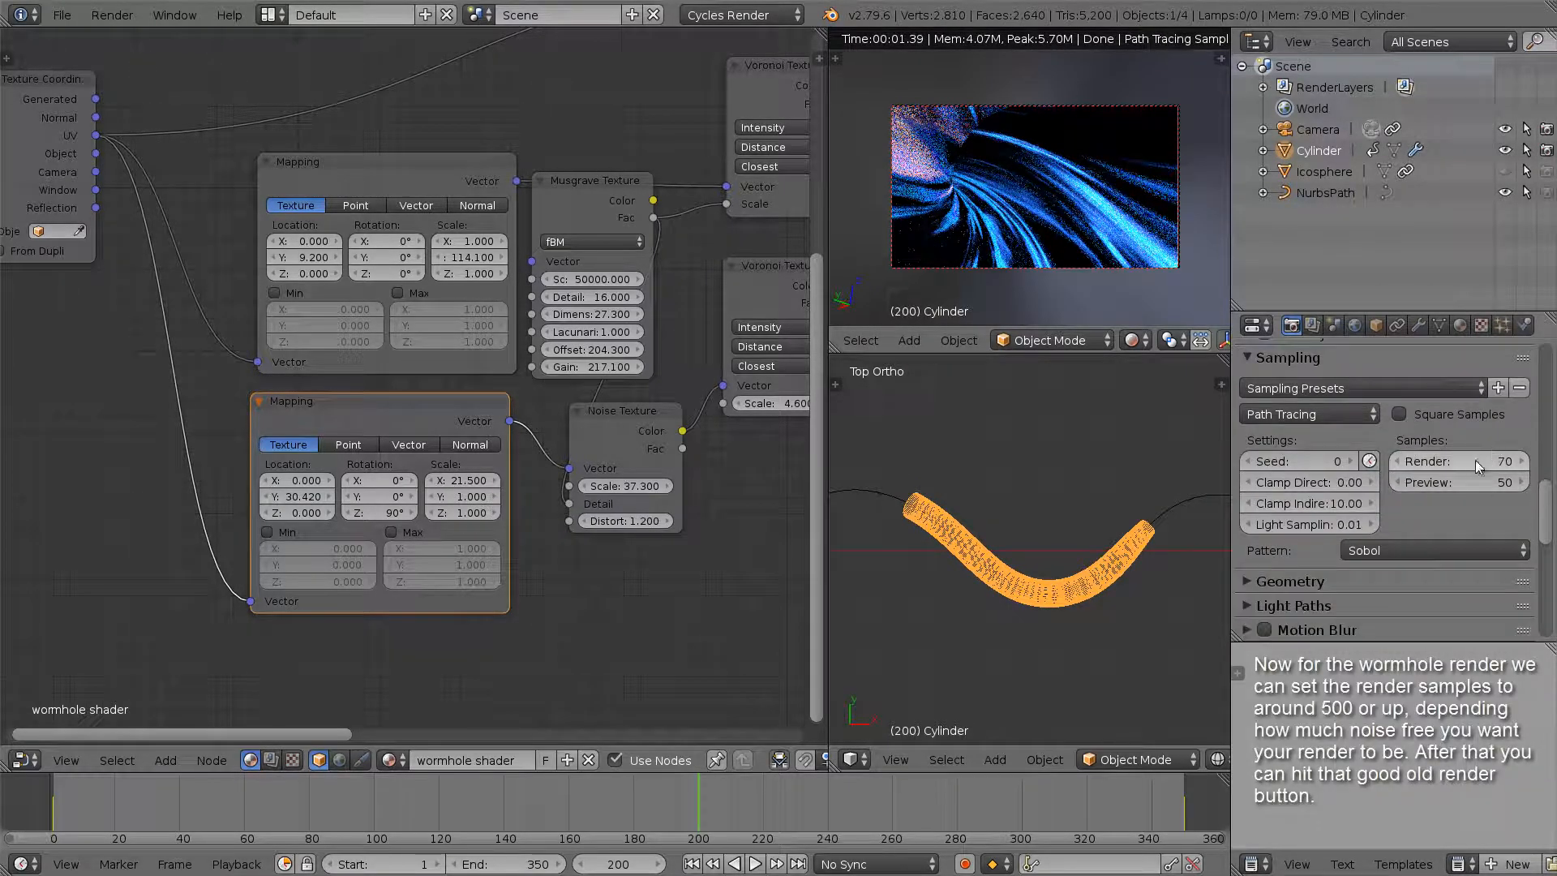
drag(1495, 459, 1526, 461)
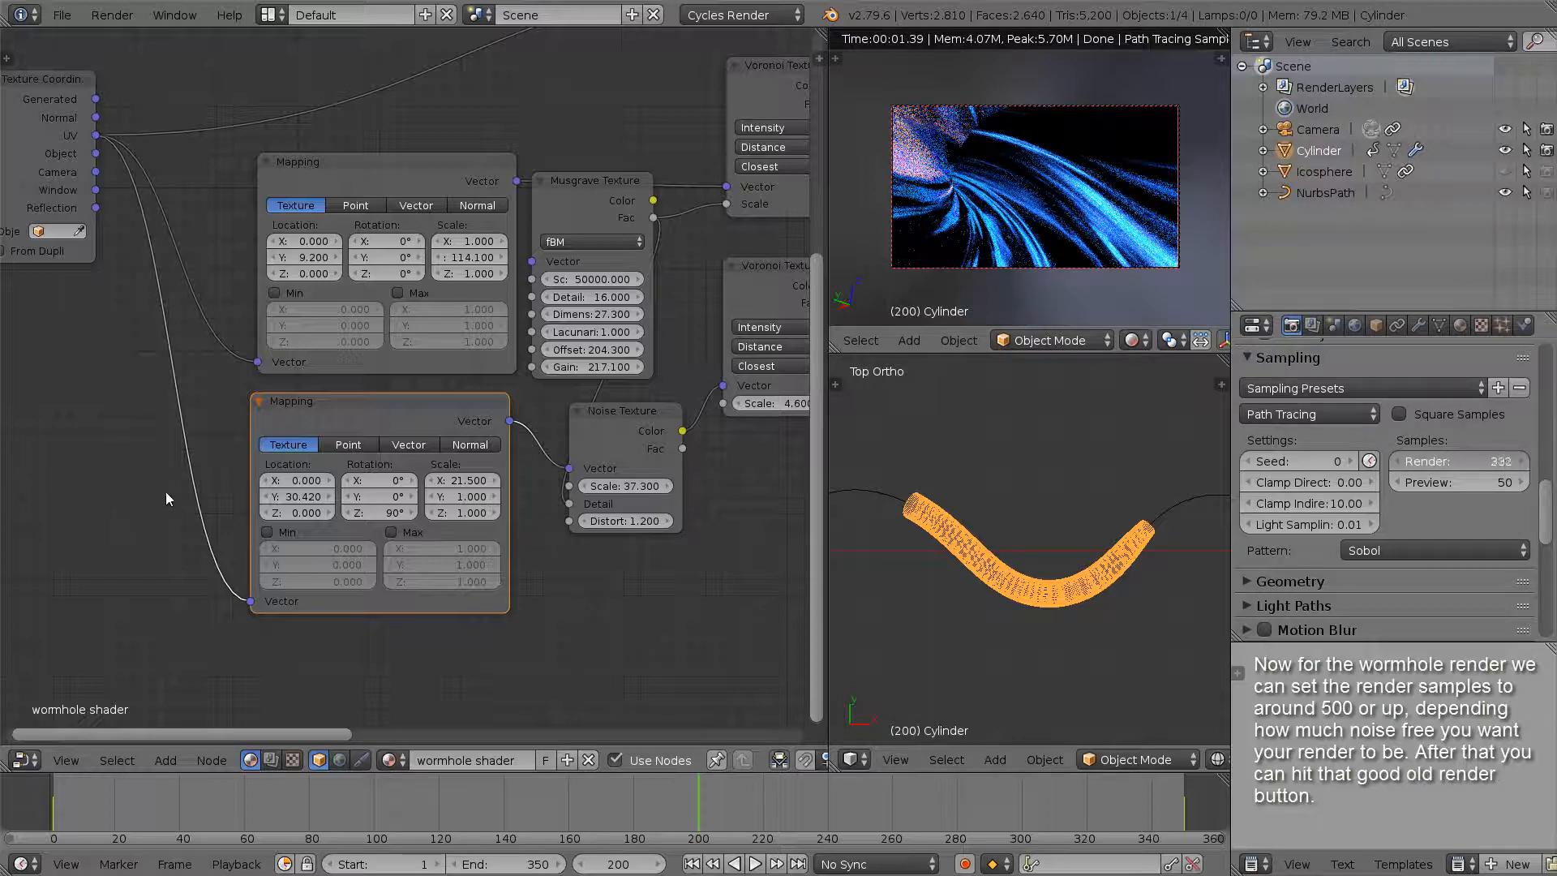
drag(257, 505, 297, 511)
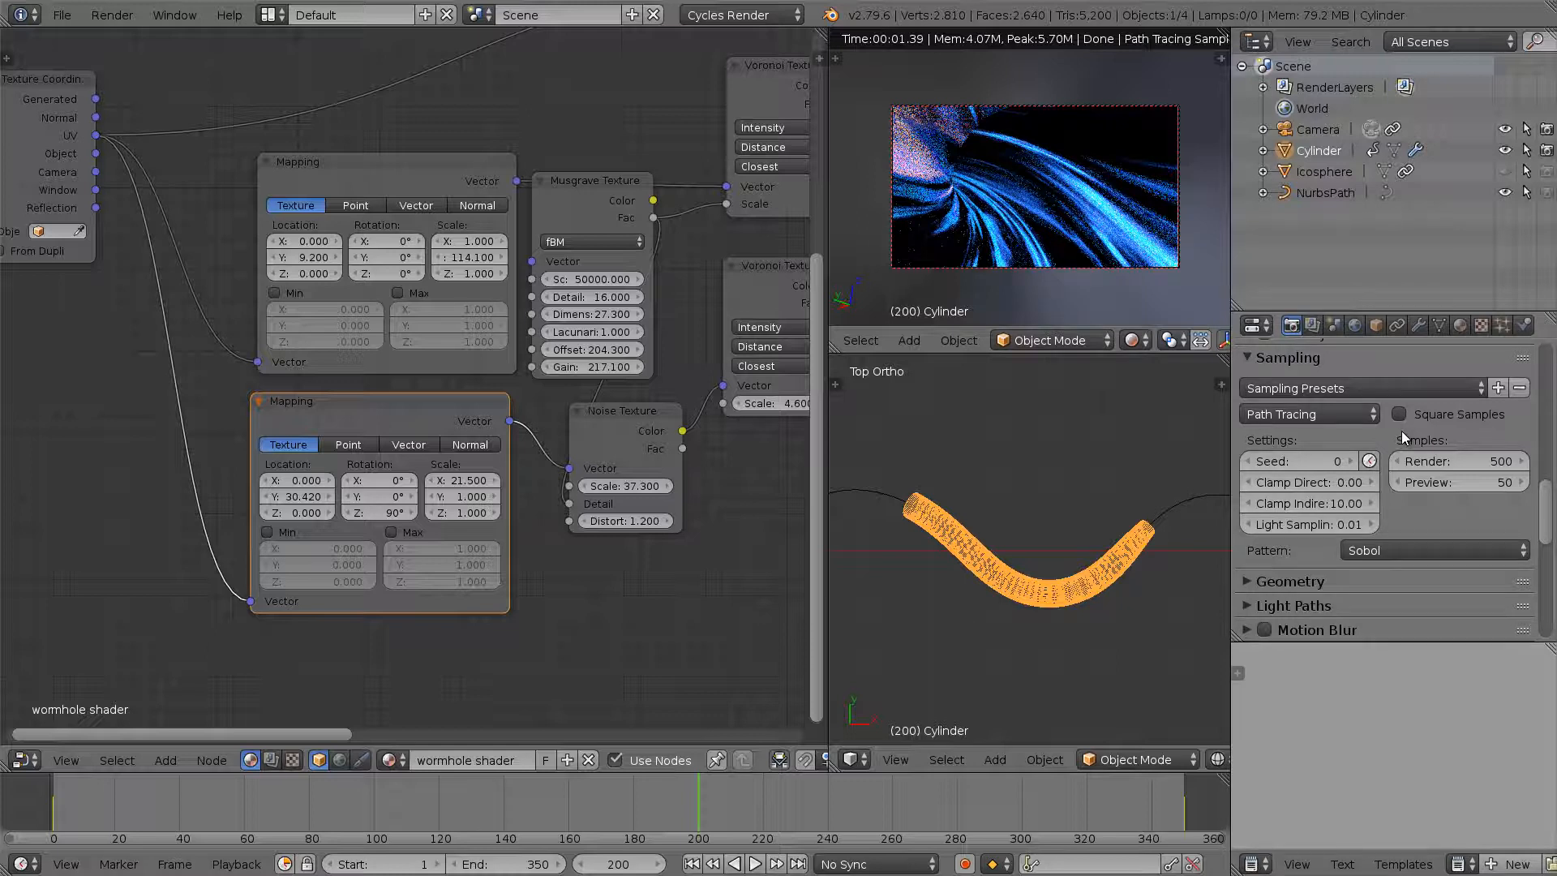
Render the wormhole as a still image at frame 200
scroll(1402, 431, up, 10)
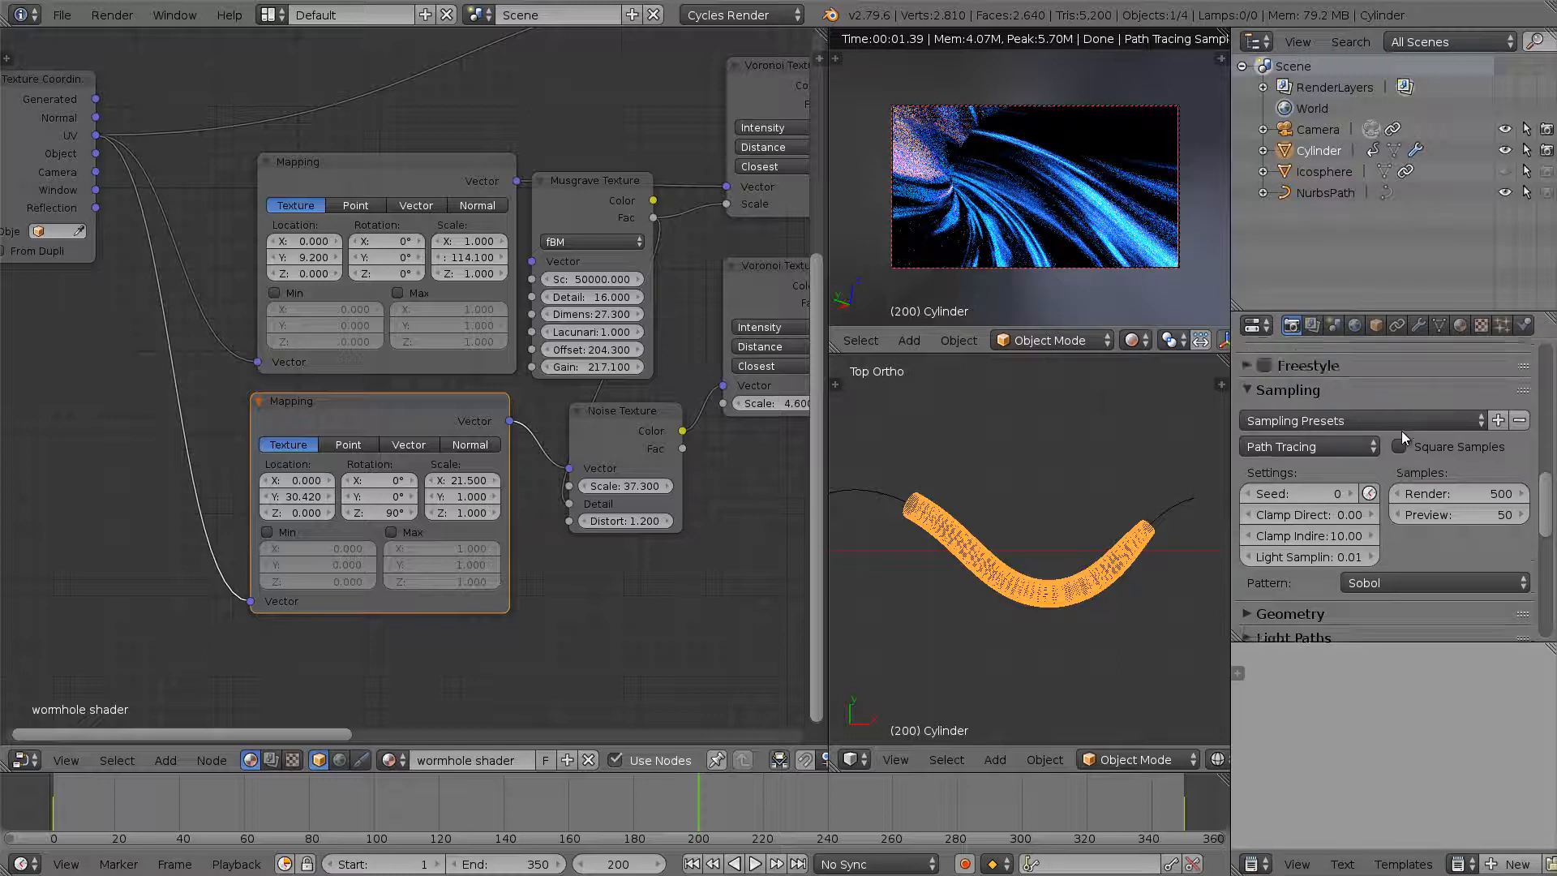
scroll(1402, 431, up, 7)
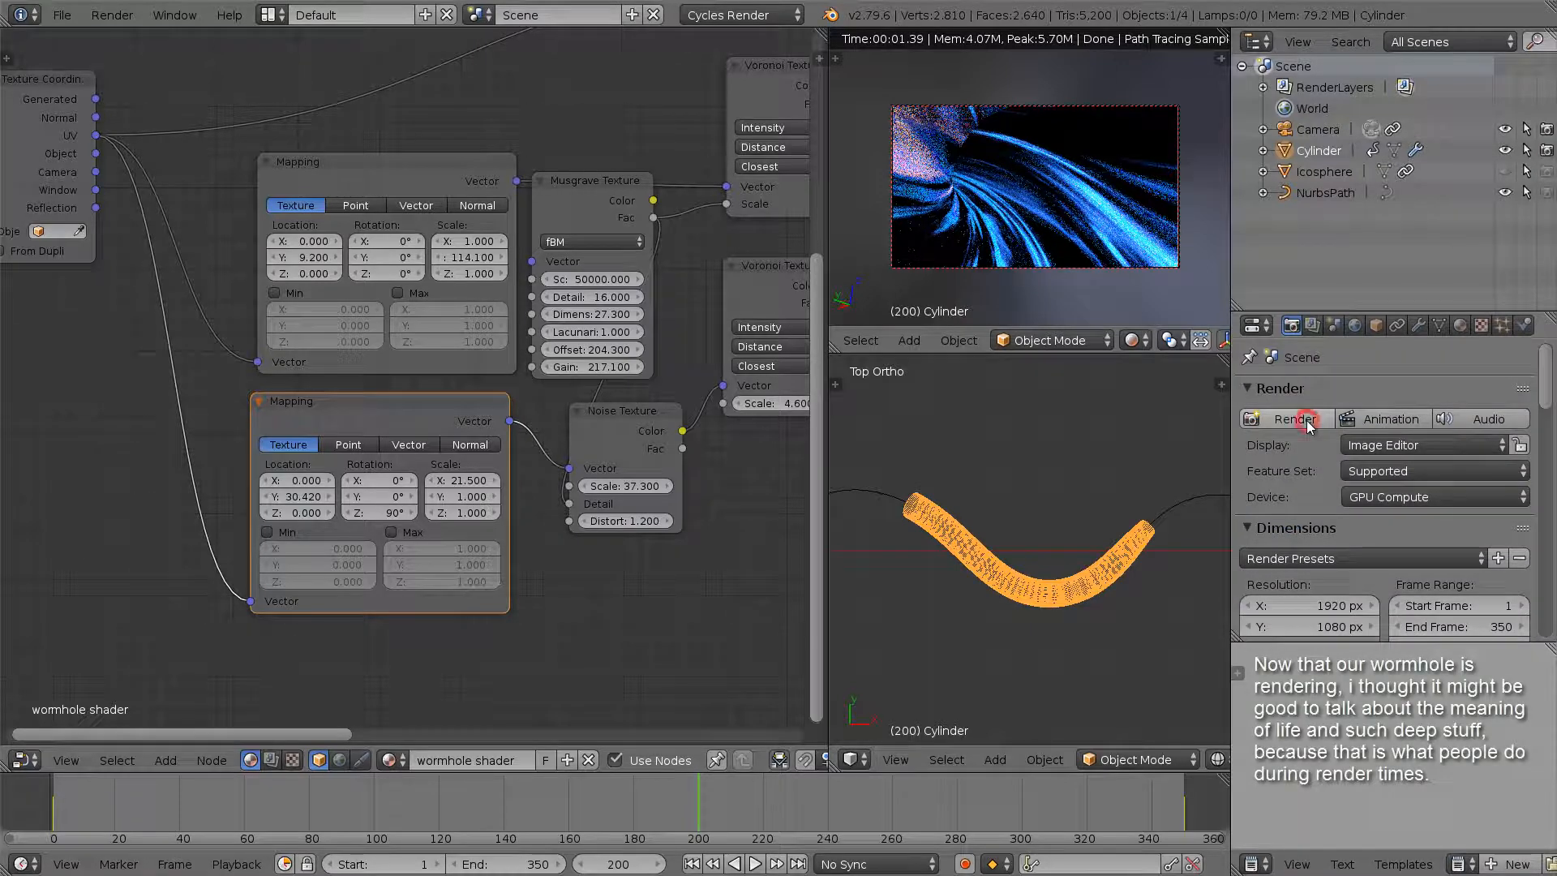
click(1306, 420)
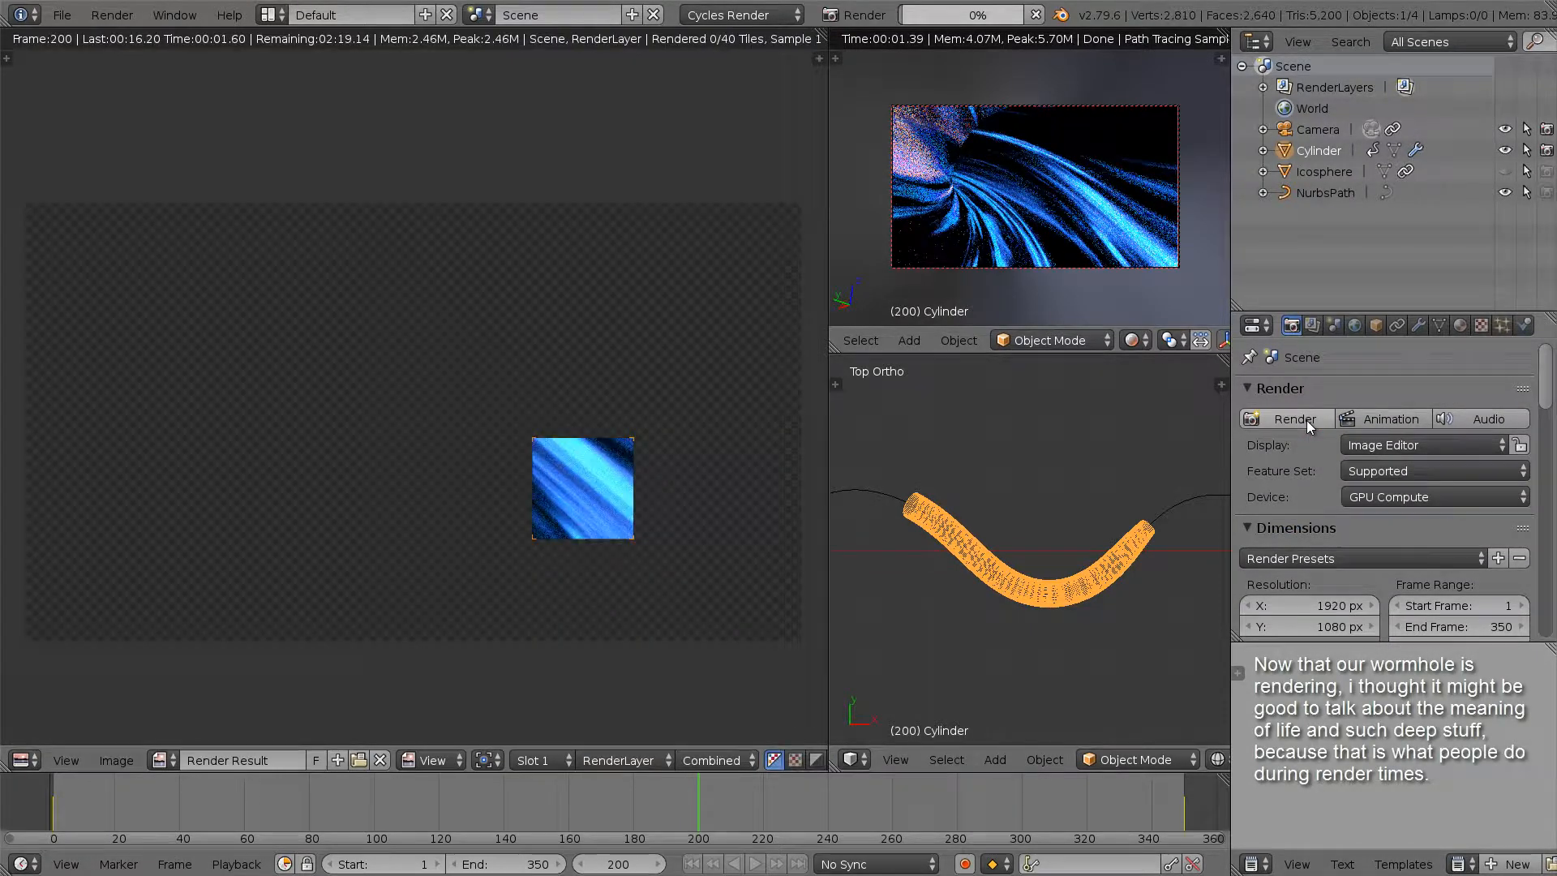